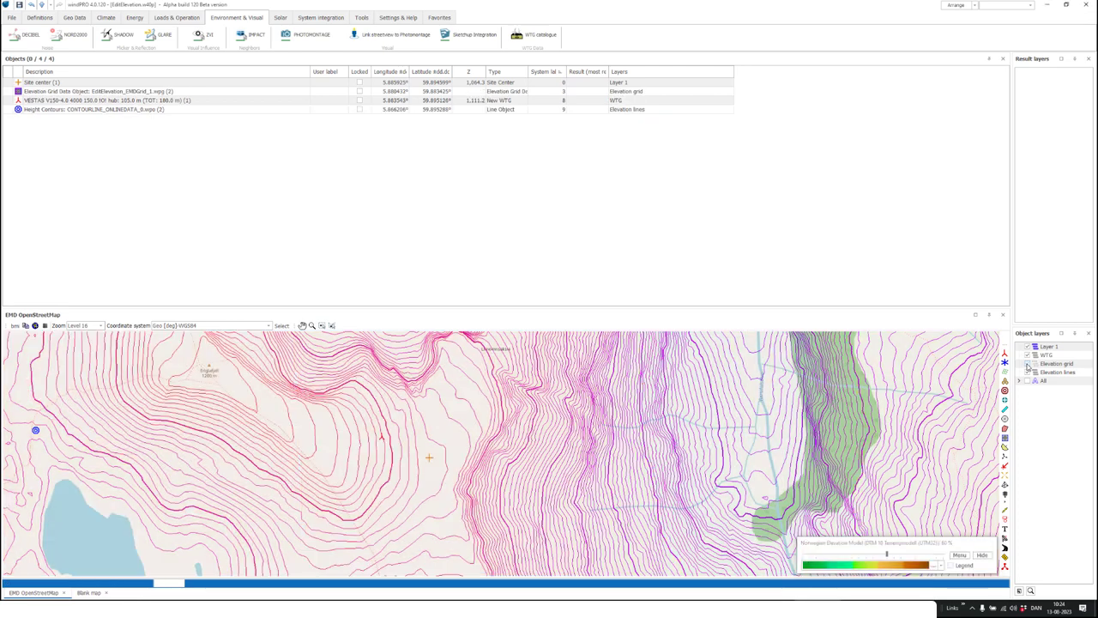
Hide the Elevation grid object layer and open the SketchUp Integration tool
{"action": "left_click", "coordinate": [1028, 363]}
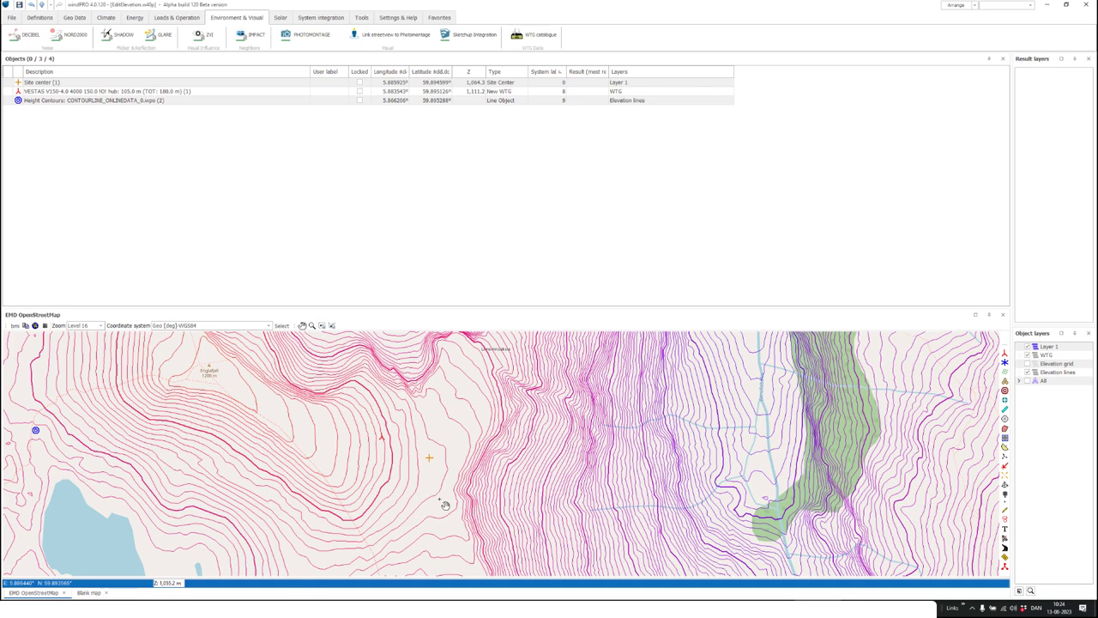
{"action": "left_click", "coordinate": [476, 36]}
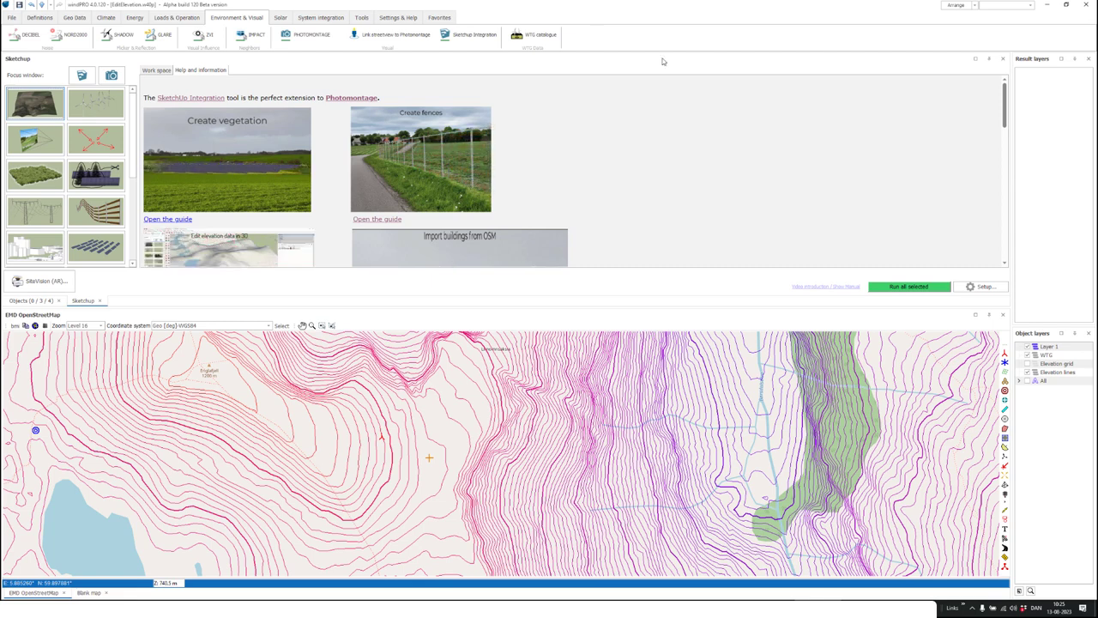
Review the SketchUp version settings in the setup, and bring SketchUp into focus briefly before returning to windPRO
{"action": "left_click", "coordinate": [984, 288]}
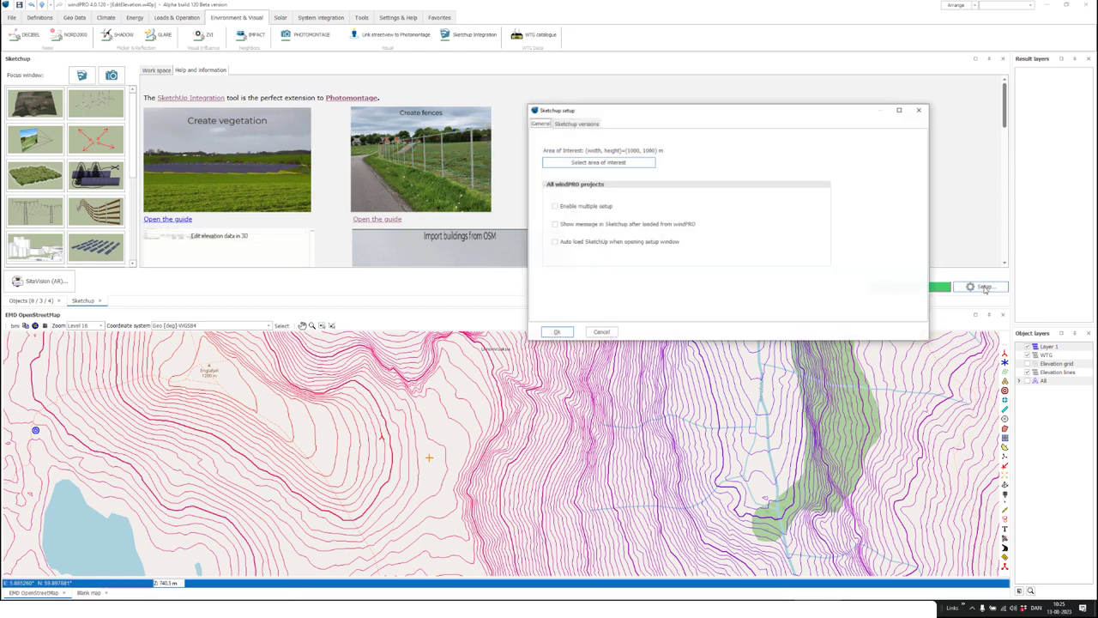
{"action": "left_click", "coordinate": [588, 125]}
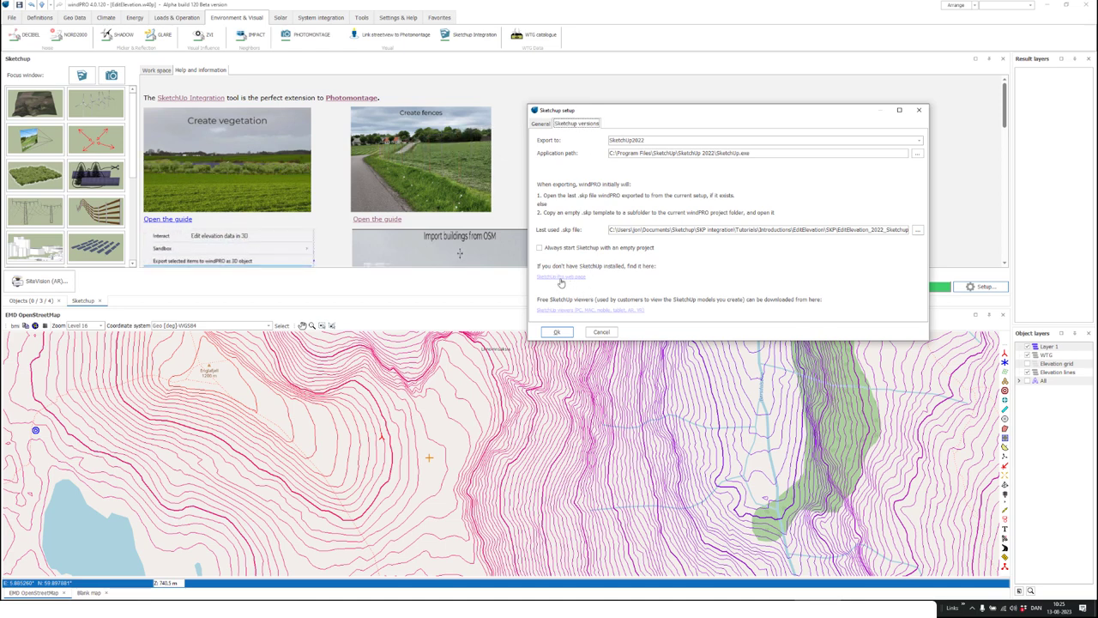
{"action": "left_click", "coordinate": [602, 332]}
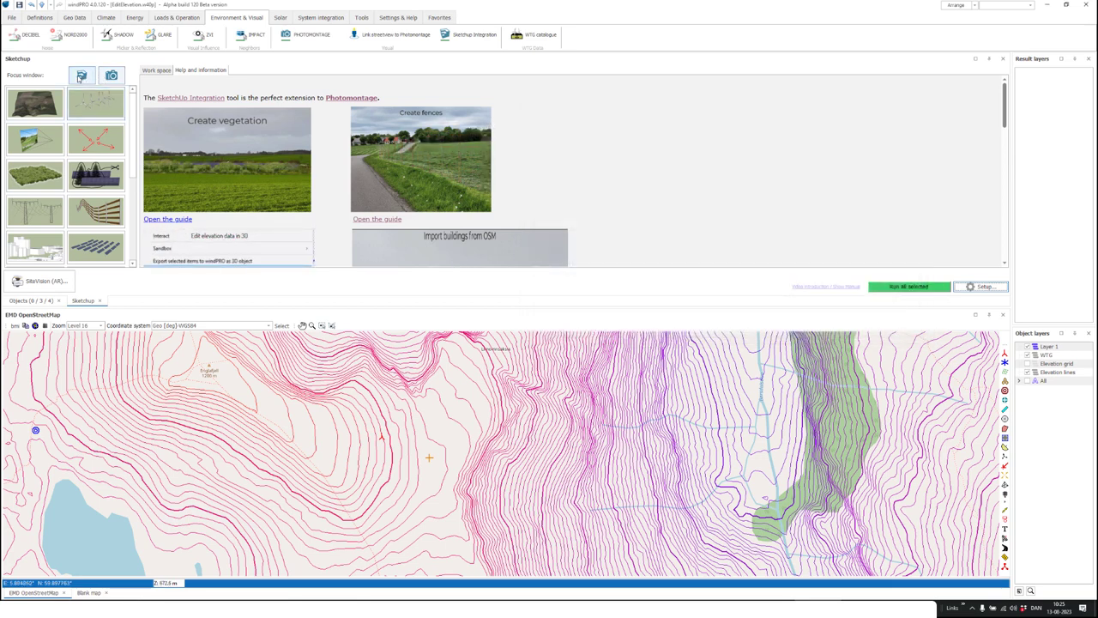
{"action": "left_click", "coordinate": [84, 76]}
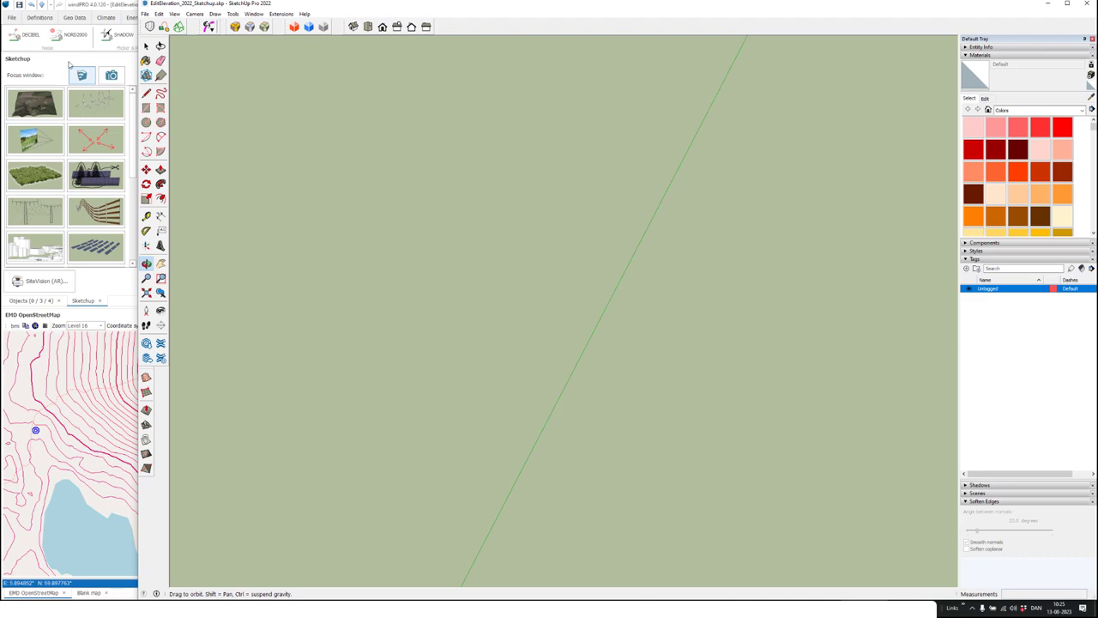
{"action": "left_click", "coordinate": [69, 62]}
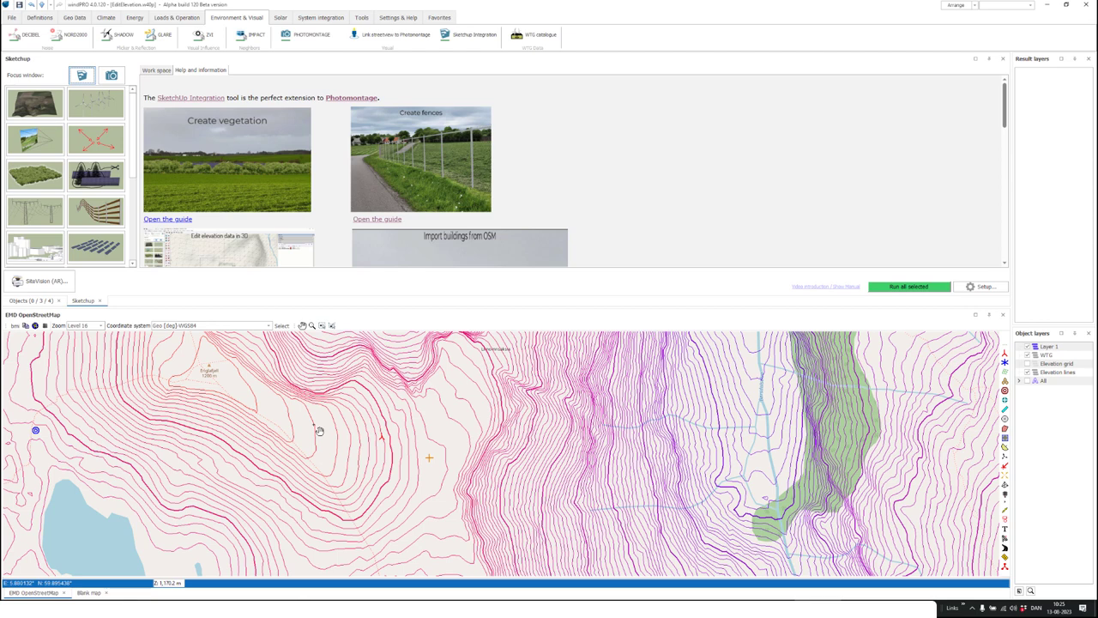
Create a 3D surface of the current map with symbols, using DEM elevation, and run its export to SketchUp
{"action": "left_click", "coordinate": [38, 110]}
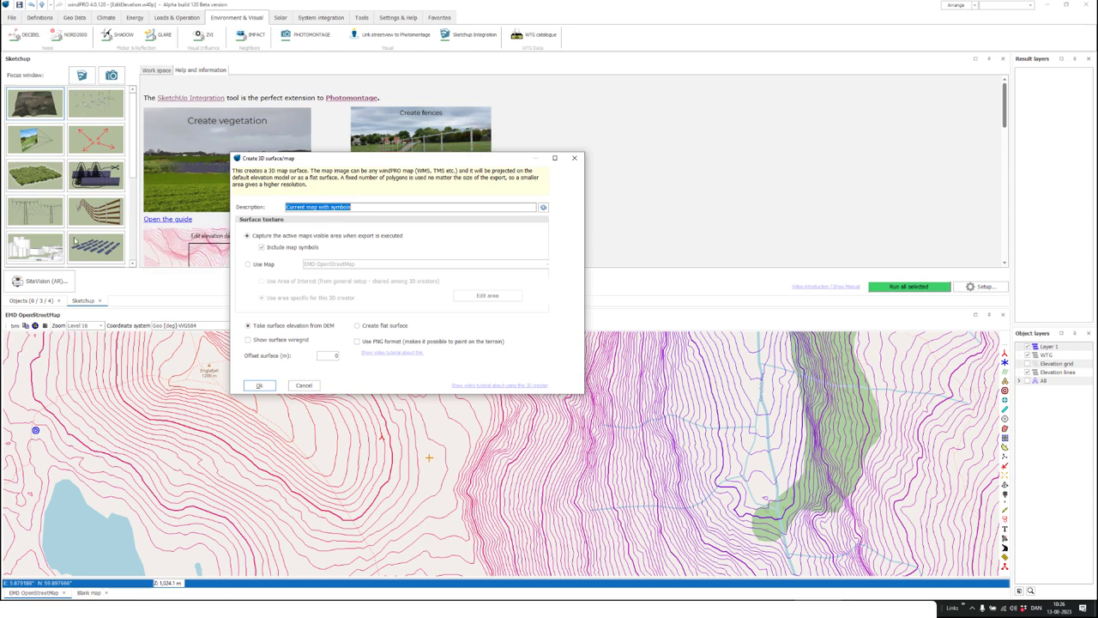
{"action": "left_click", "coordinate": [266, 387]}
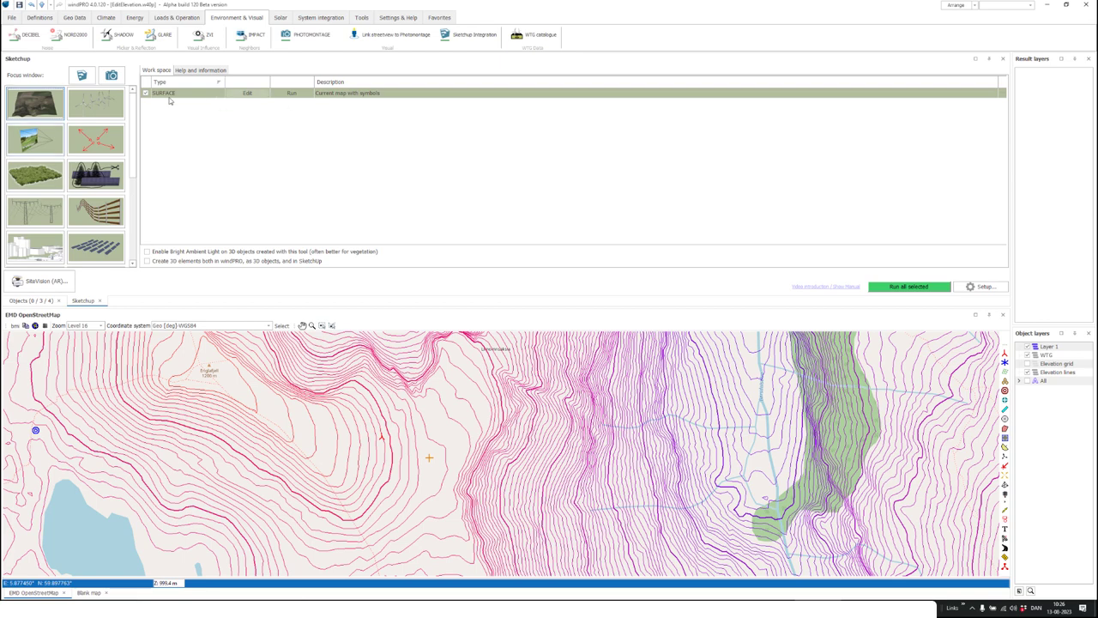
{"action": "left_click", "coordinate": [296, 93]}
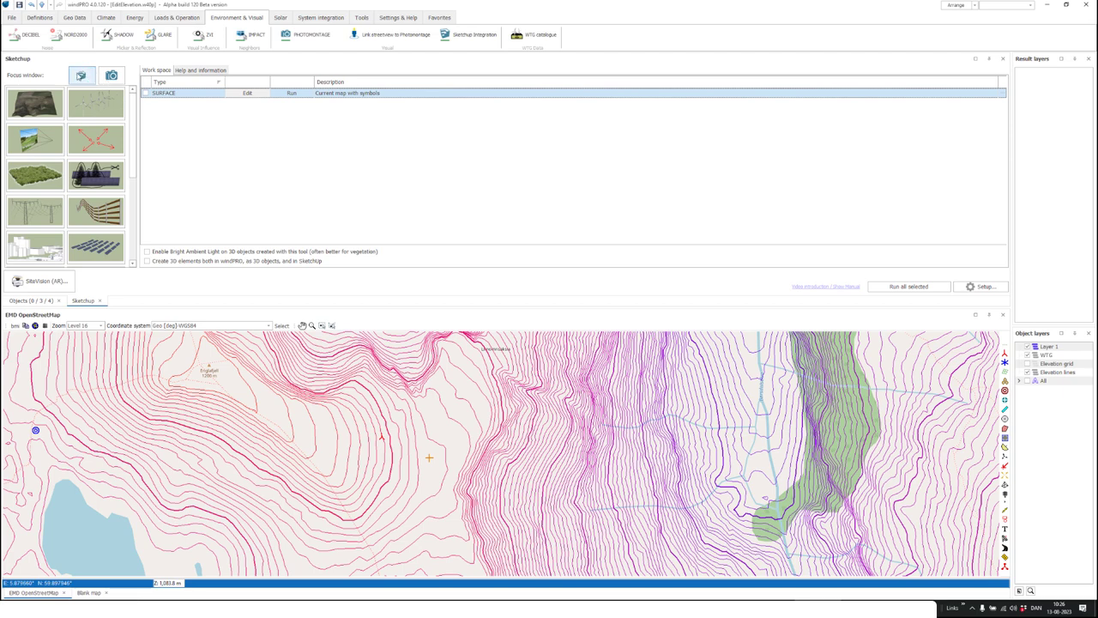
{"action": "left_click", "coordinate": [92, 76]}
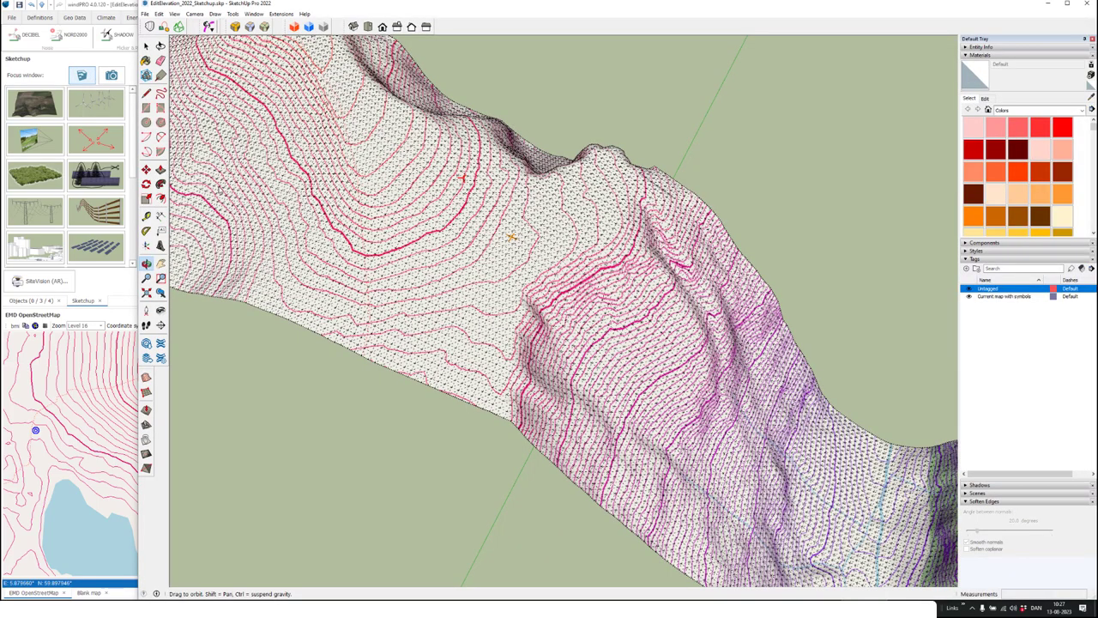
Examine the exported terrain mesh around the turbine, with hidden geometry switched off and back on
{"action": "scroll", "coordinate": [426, 225], "scroll_direction": "down", "scroll_amount": 6}
{"action": "left_click_drag", "start_coordinate": [444, 260], "coordinate": [465, 268]}
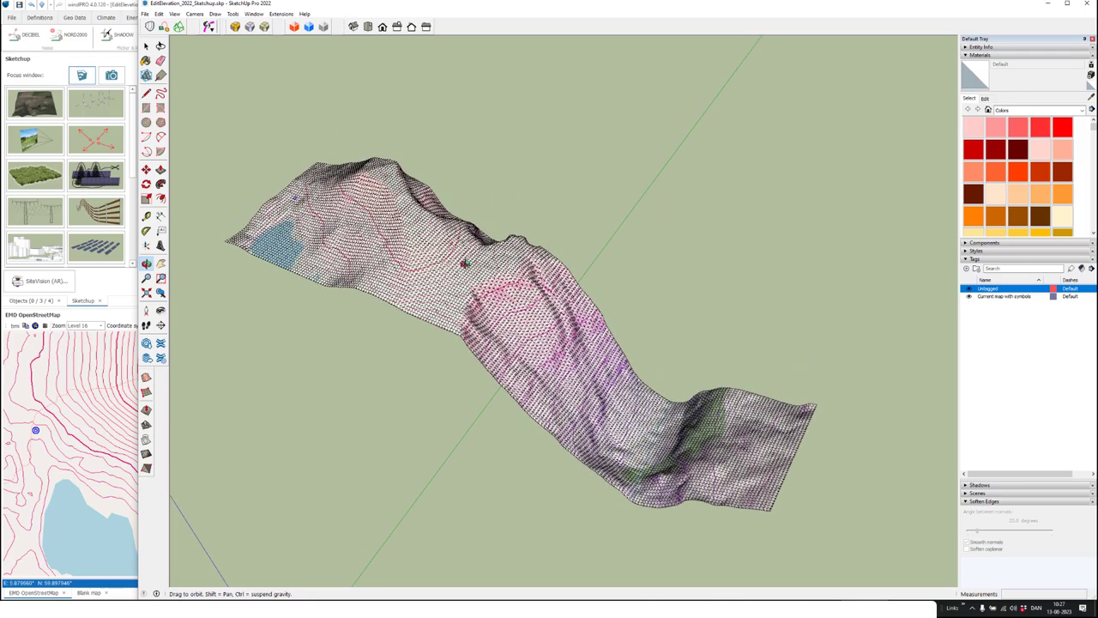
{"action": "scroll", "coordinate": [466, 258], "scroll_direction": "up", "scroll_amount": 6}
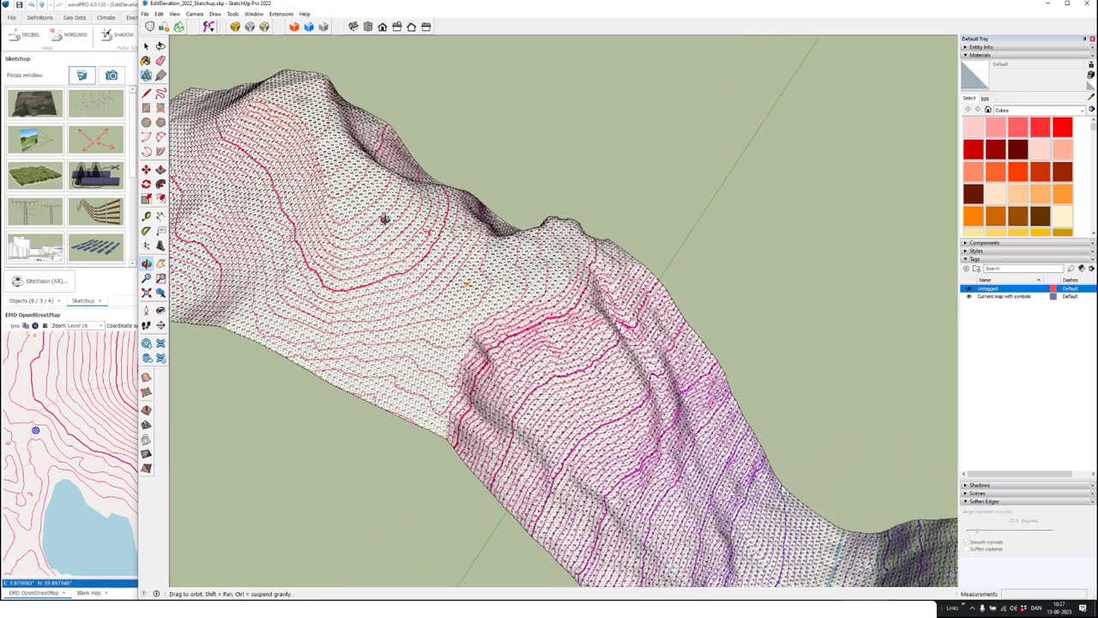
{"action": "scroll", "coordinate": [429, 257], "scroll_direction": "up", "scroll_amount": 6}
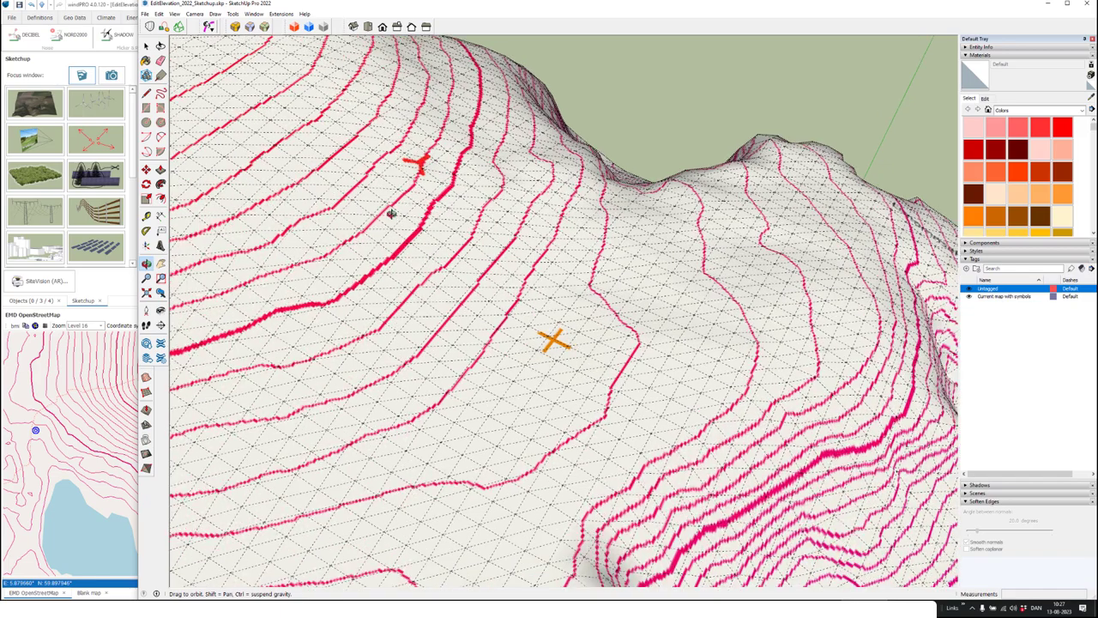
{"action": "scroll", "coordinate": [431, 230], "scroll_direction": "down", "scroll_amount": 8}
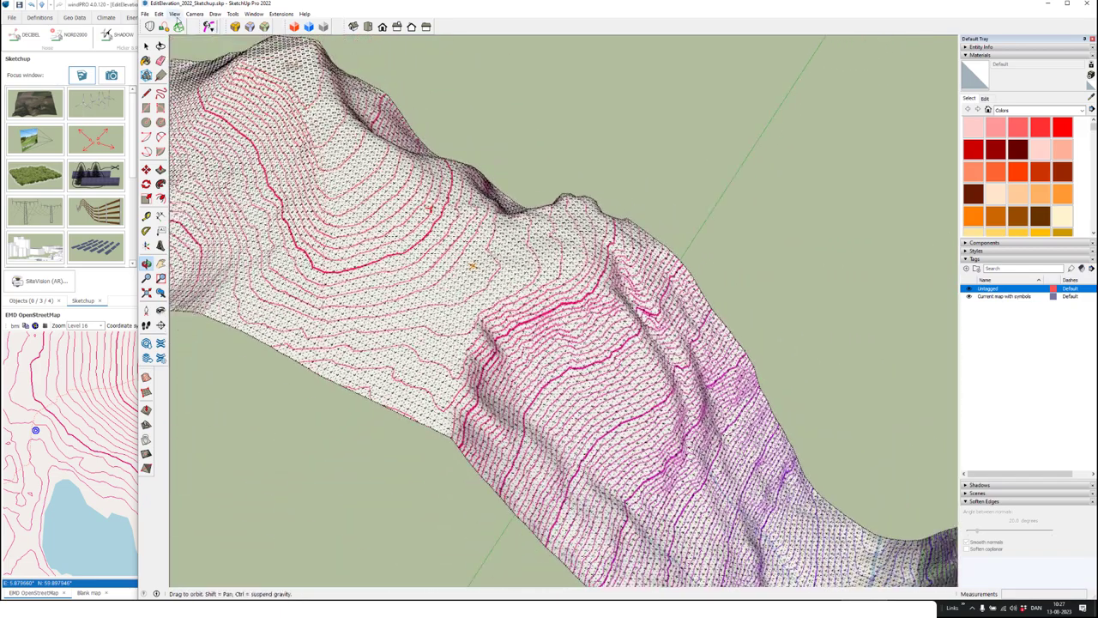
{"action": "left_click", "coordinate": [175, 14]}
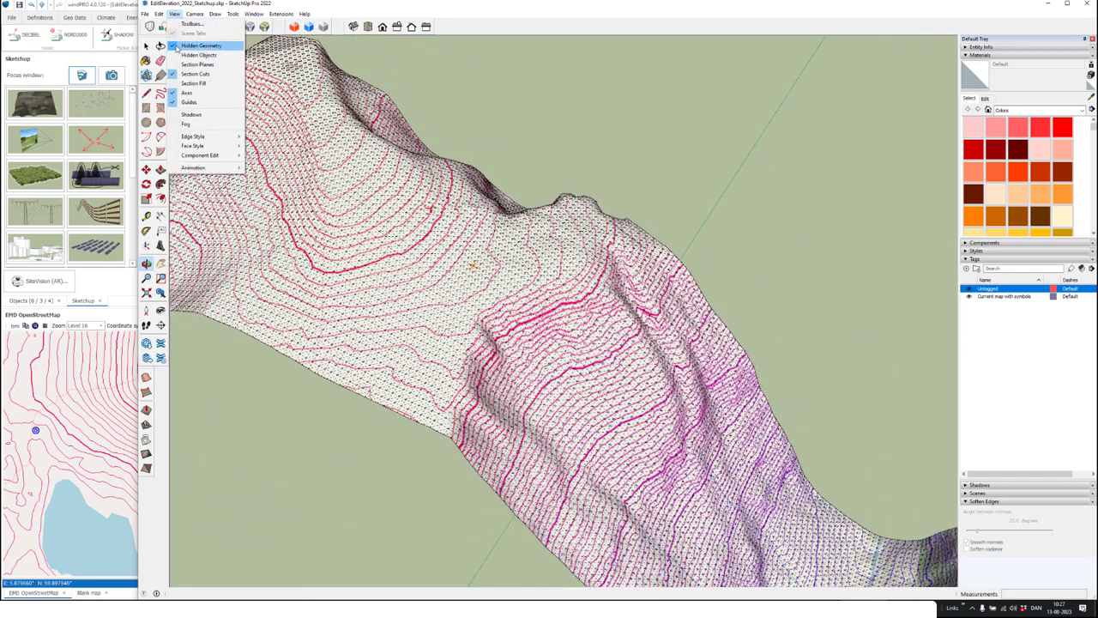
{"action": "left_click", "coordinate": [207, 47]}
{"action": "left_click", "coordinate": [175, 14]}
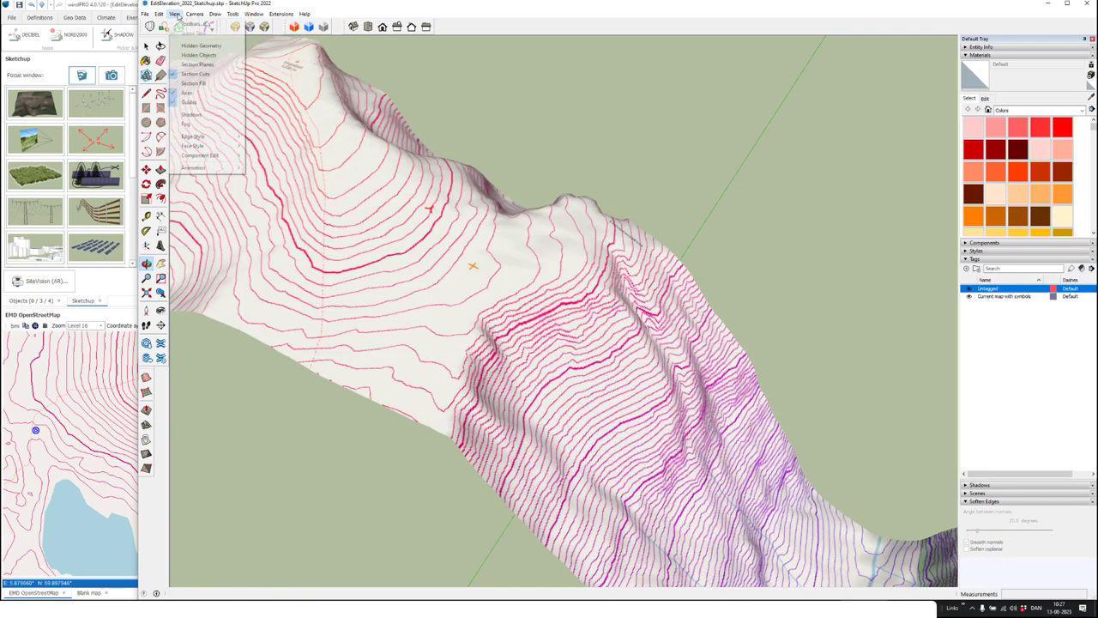
{"action": "left_click", "coordinate": [198, 46]}
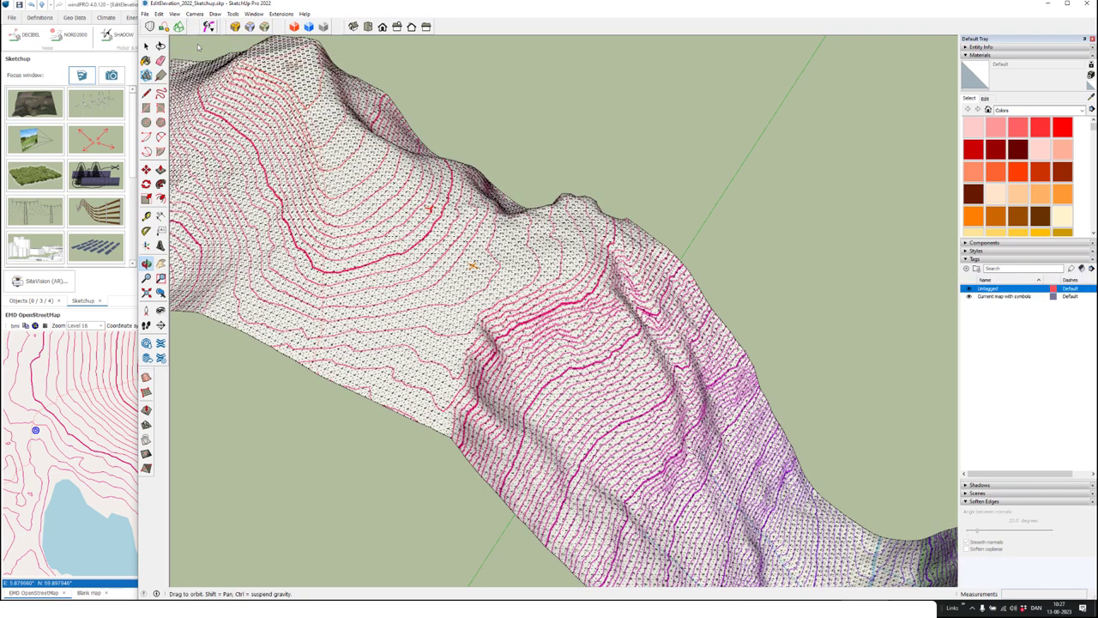
Check the Sandbox entry in the list of toolbars and inspect the terrain around the turbine and site centre
{"action": "left_click_drag", "start_coordinate": [400, 237], "coordinate": [381, 262]}
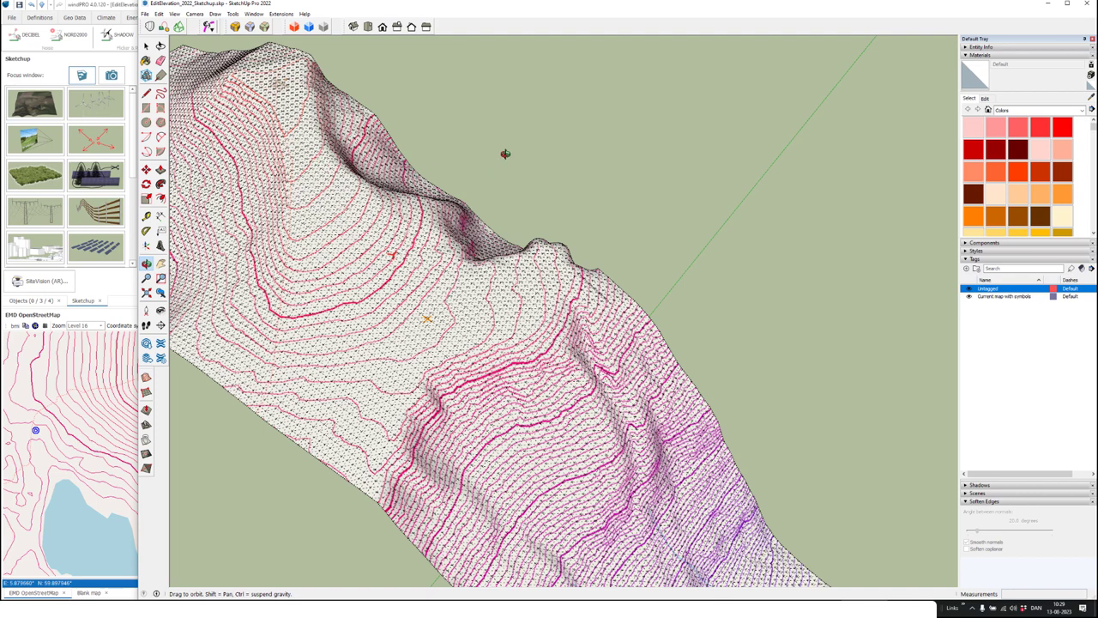
{"action": "left_click_drag", "start_coordinate": [497, 155], "coordinate": [457, 205]}
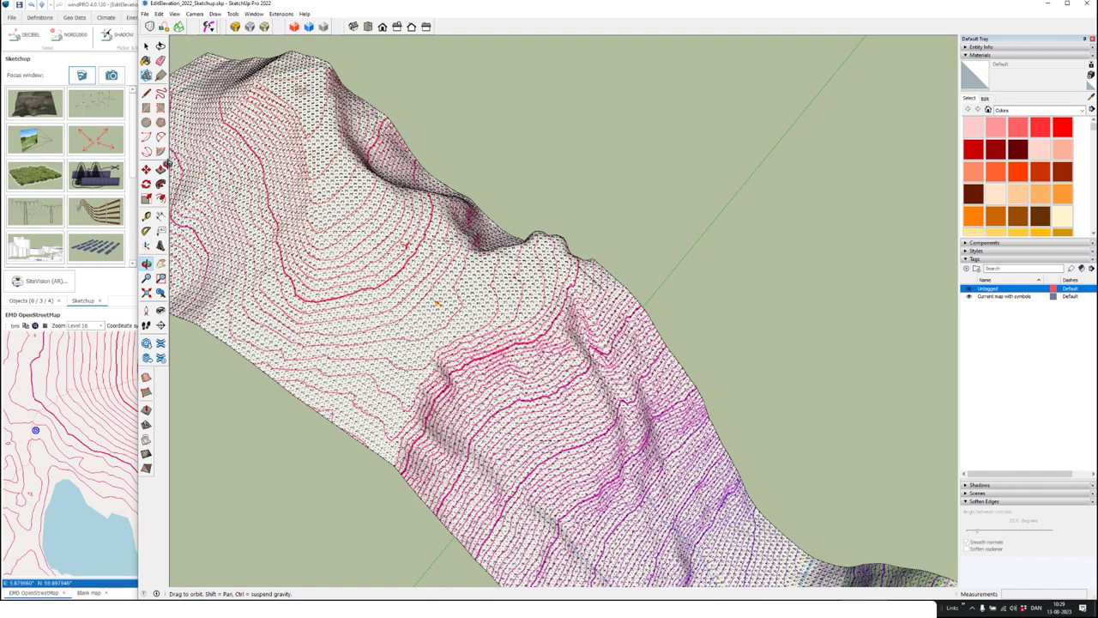
{"action": "right_click", "coordinate": [163, 385]}
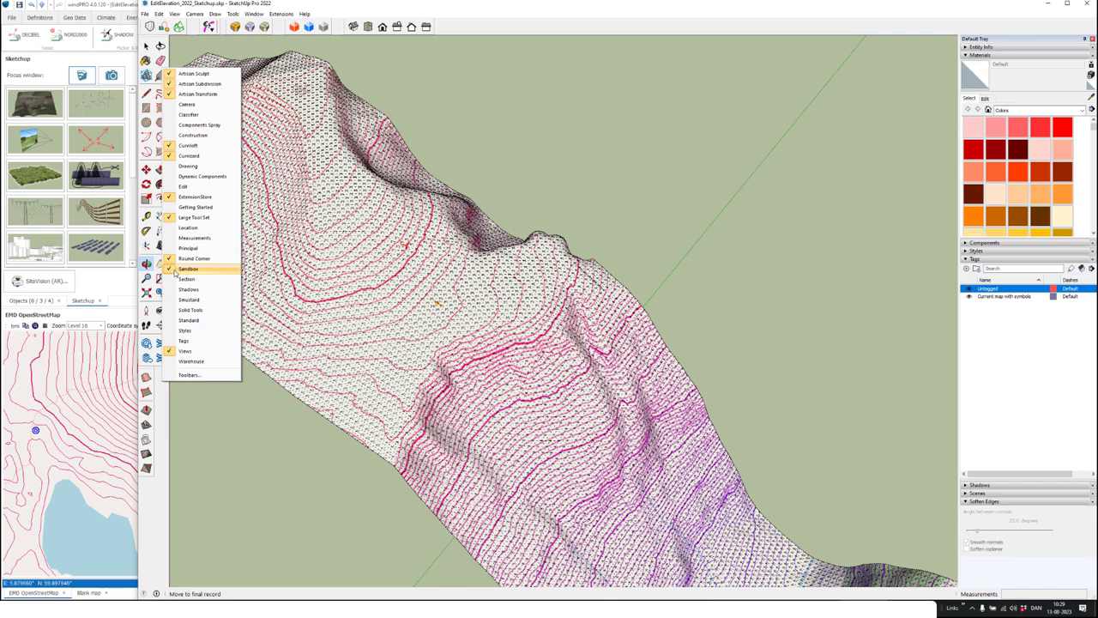
{"action": "left_click", "coordinate": [161, 410]}
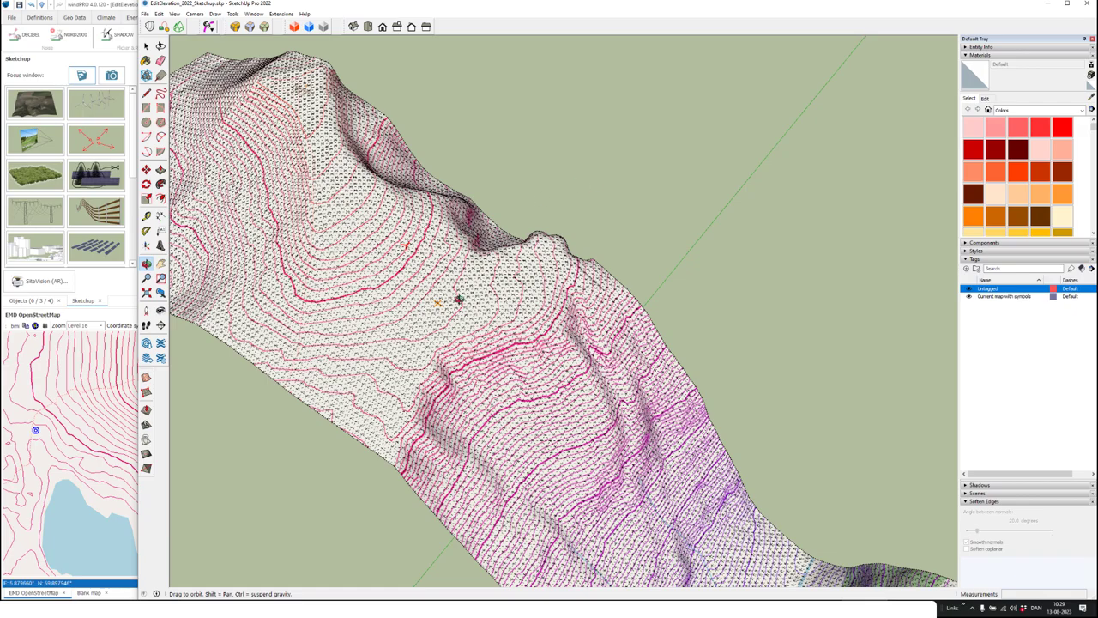
{"action": "scroll", "coordinate": [441, 279], "scroll_direction": "up", "scroll_amount": 5}
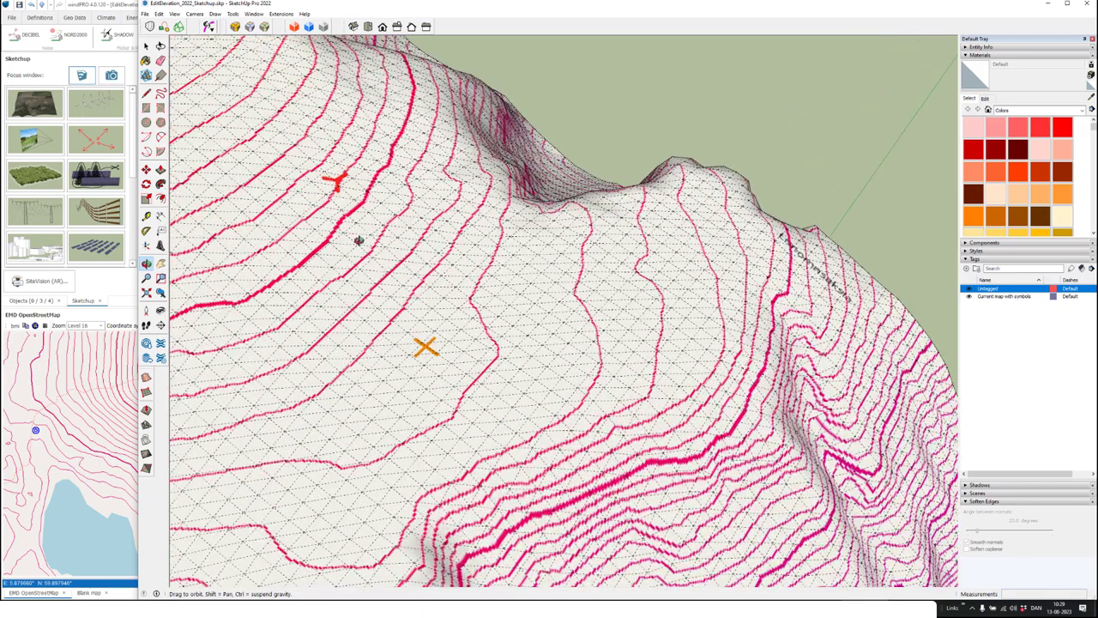
{"action": "scroll", "coordinate": [409, 301], "scroll_direction": "down", "scroll_amount": 2}
{"action": "scroll", "coordinate": [411, 303], "scroll_direction": "down", "scroll_amount": 3}
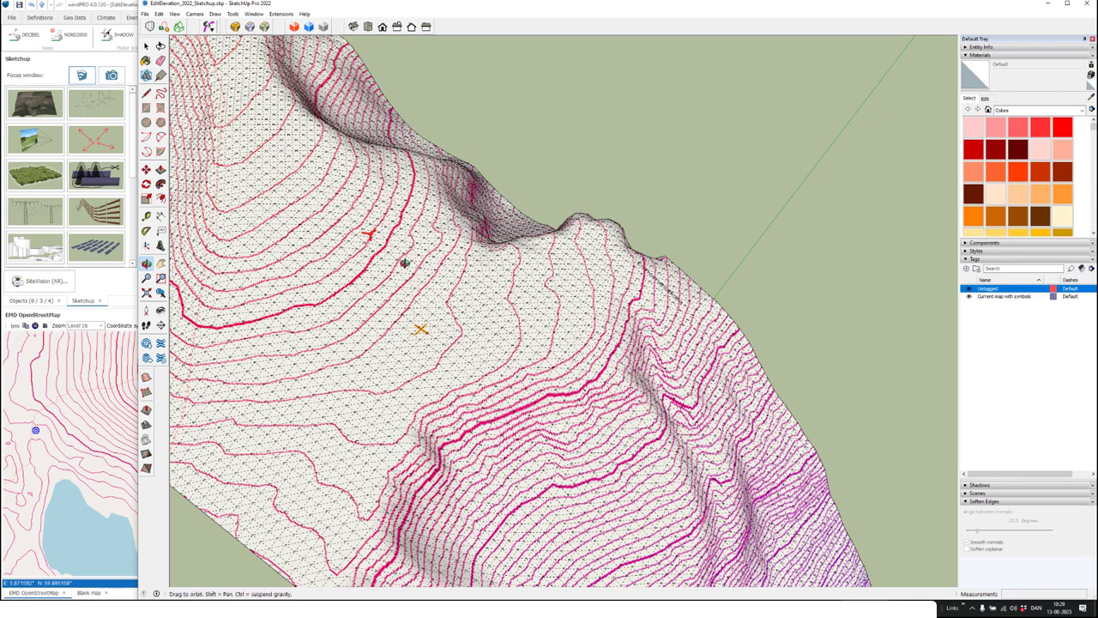
Switch back to windPRO and draw an obstacle about 101 m wide and 143 m deep around the turbine
{"action": "left_click", "coordinate": [112, 383]}
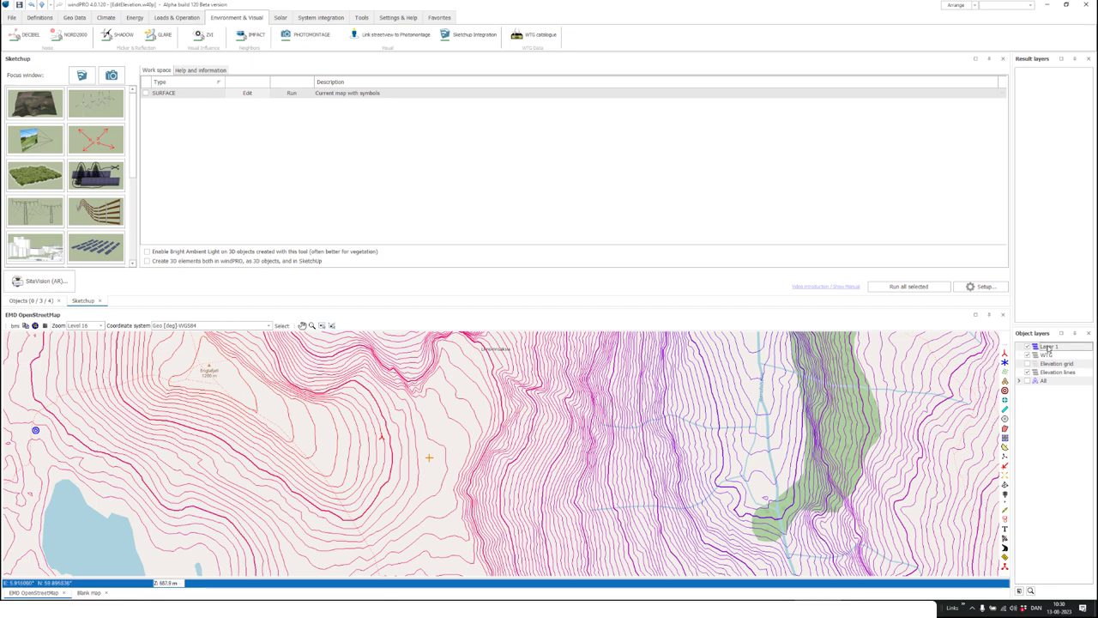
{"action": "left_click", "coordinate": [1005, 409]}
{"action": "mouse_move", "coordinate": [373, 410]}
{"action": "left_mouse_down"}
{"action": "mouse_move", "coordinate": [413, 424]}
{"action": "mouse_move", "coordinate": [383, 459]}
{"action": "mouse_move", "coordinate": [388, 486]}
{"action": "mouse_move", "coordinate": [388, 468]}
{"action": "left_mouse_up"}
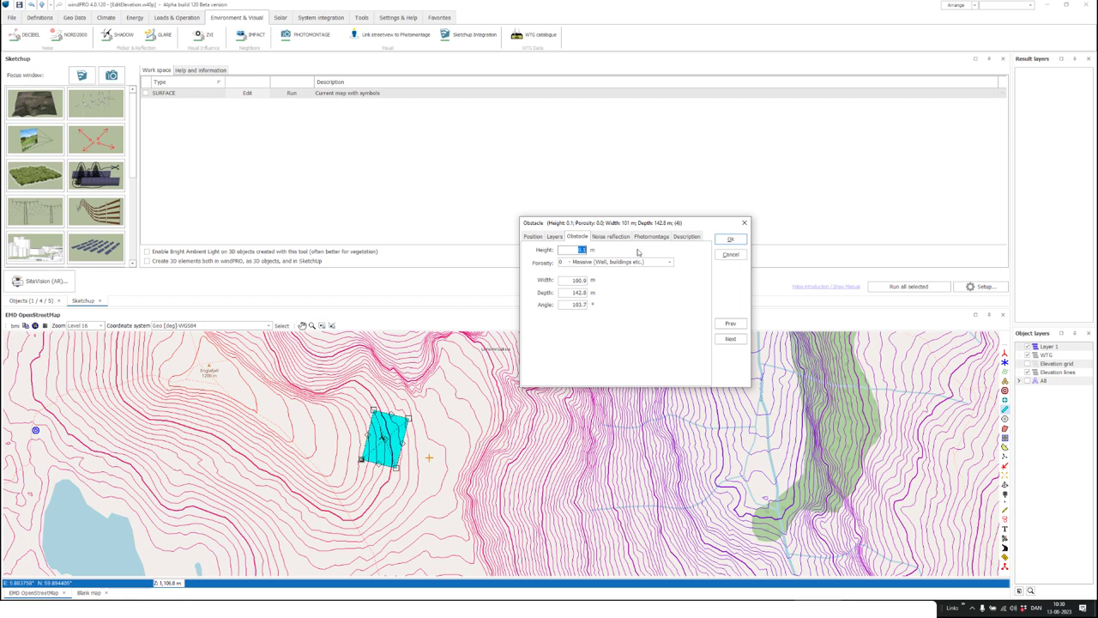
{"action": "key", "text": "Return"}
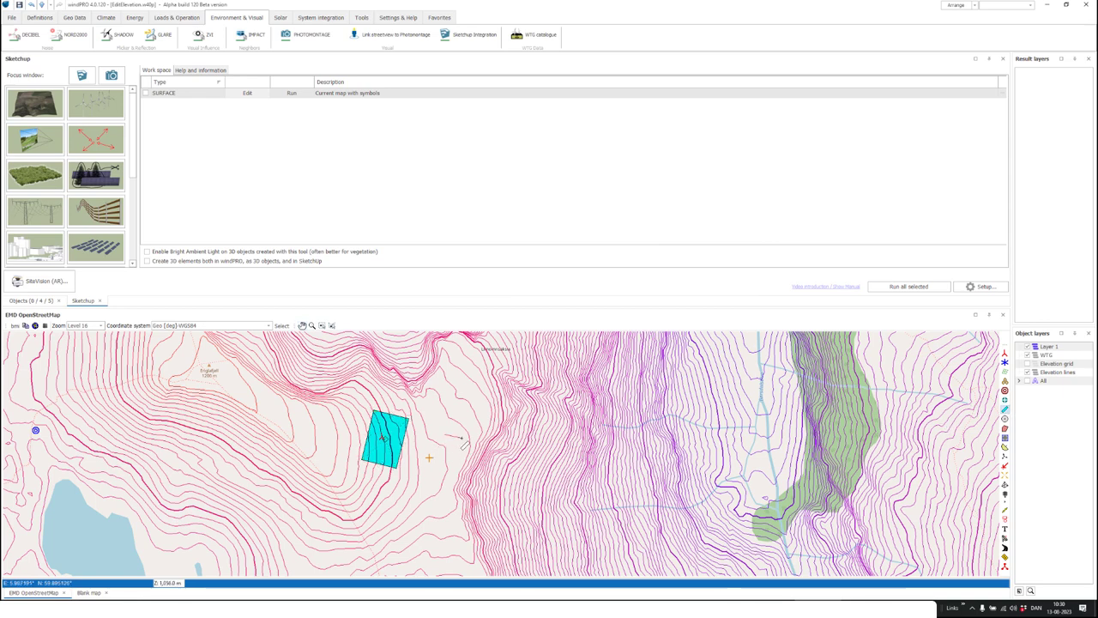
Draw a second rectangular obstacle just east of the site centre marker and accept its properties
{"action": "left_click", "coordinate": [473, 442]}
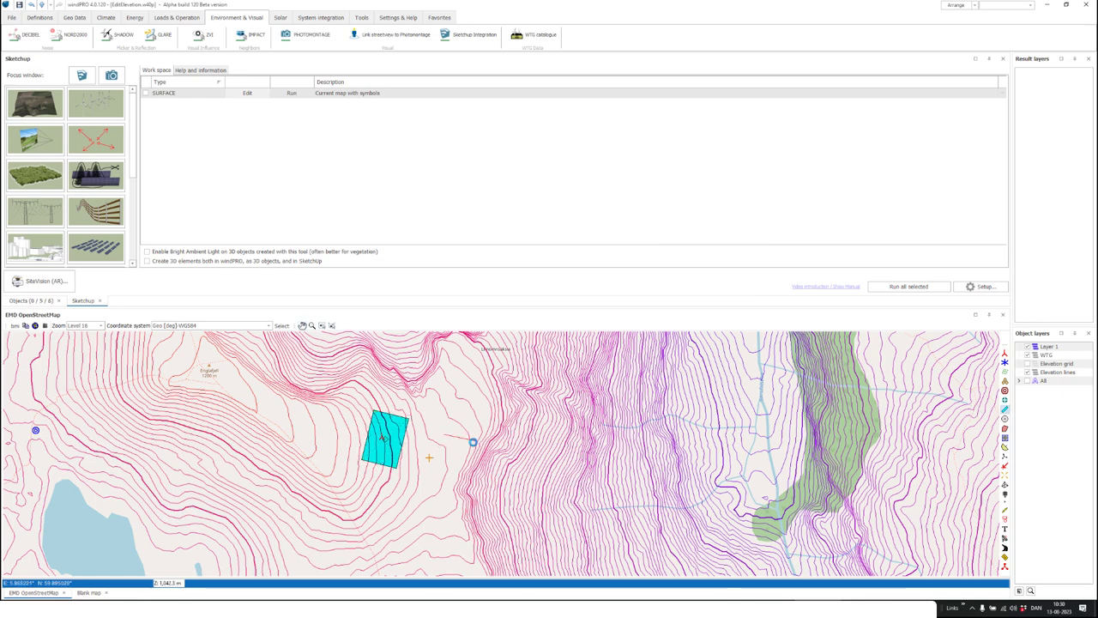
{"action": "left_click", "coordinate": [464, 491]}
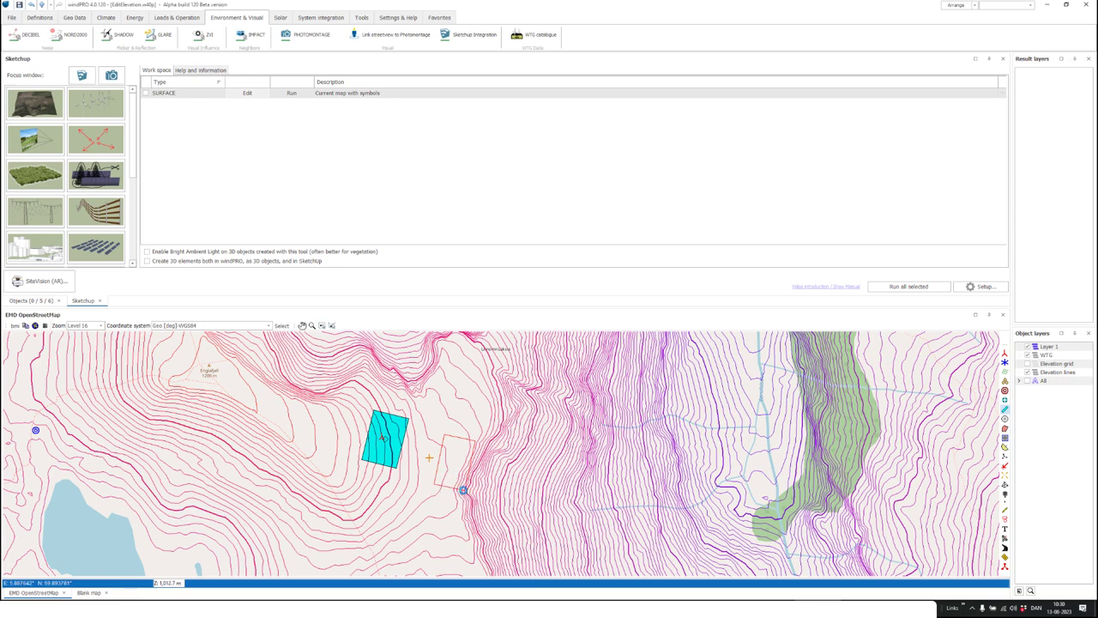
{"action": "left_click", "coordinate": [463, 490]}
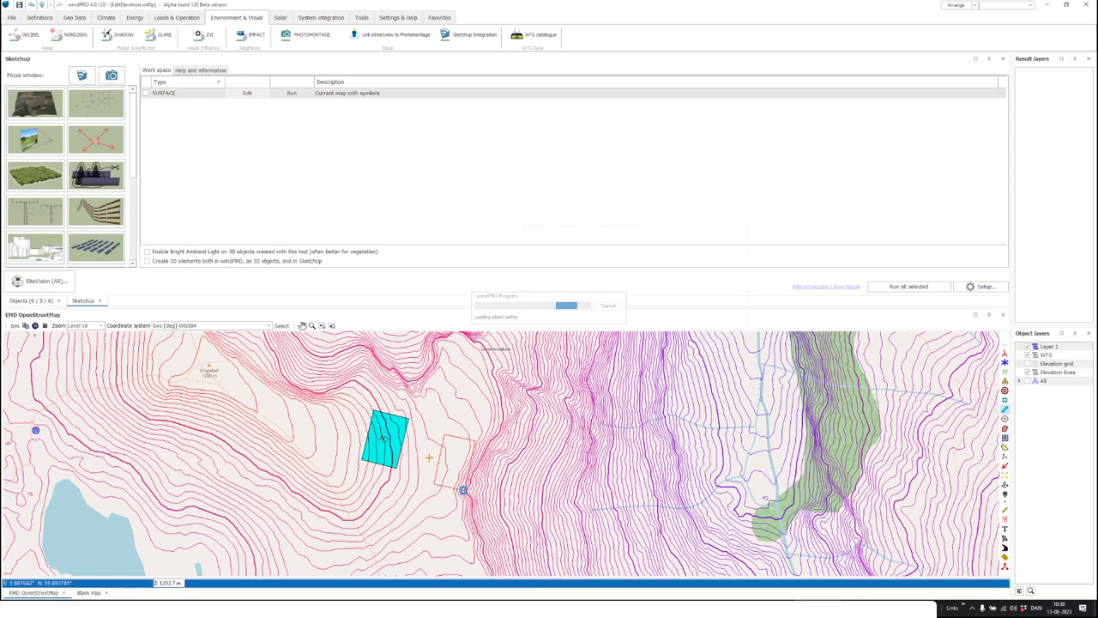
{"action": "left_click", "coordinate": [730, 239]}
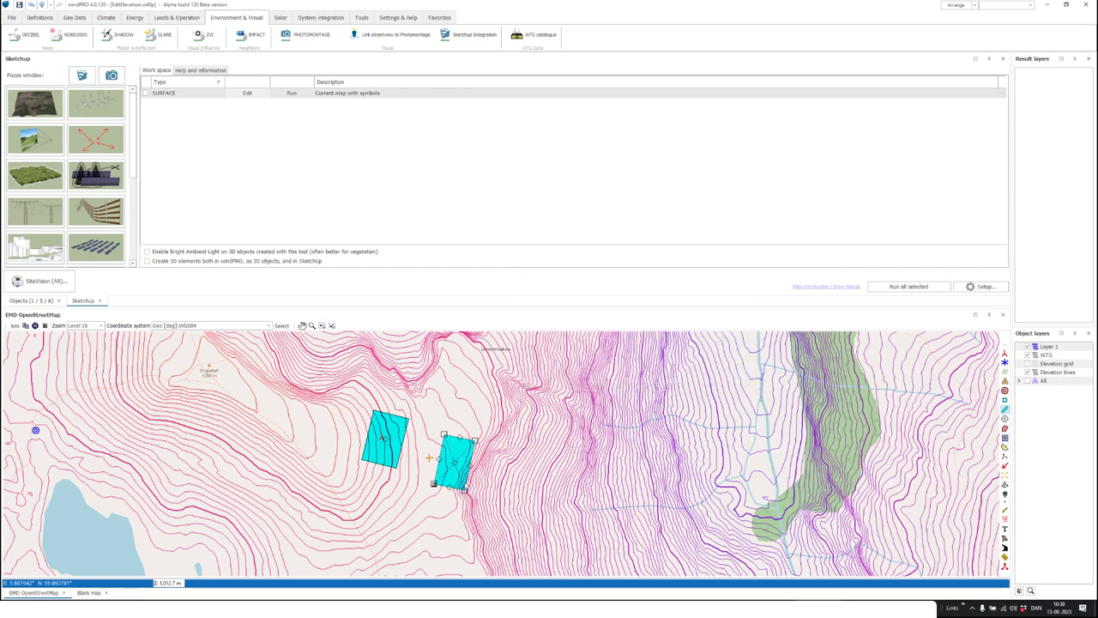
Export all visible obstacles to SketchUp as 3D boxes with lower corners following the terrain and a flat top
{"action": "left_click_drag", "start_coordinate": [134, 152], "coordinate": [137, 250]}
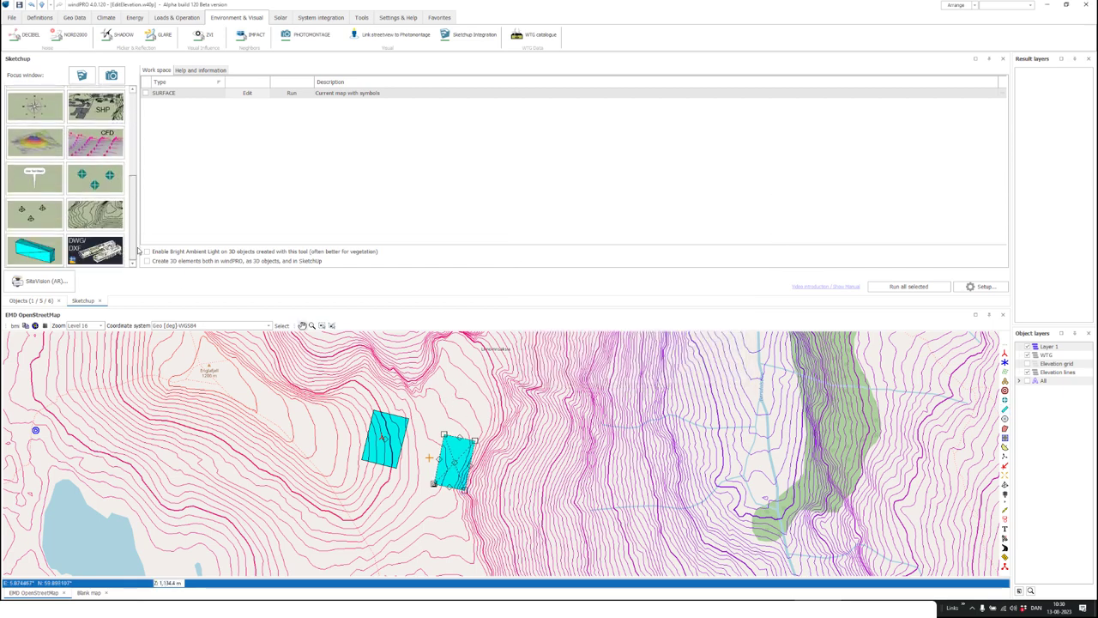
{"action": "left_click", "coordinate": [27, 254]}
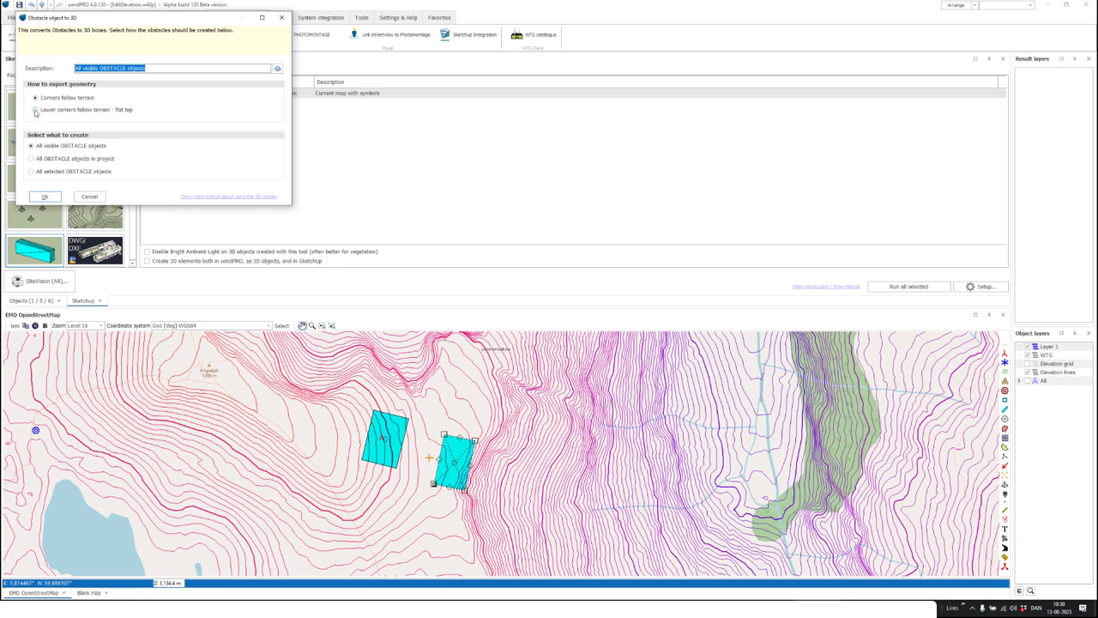
{"action": "left_click", "coordinate": [35, 110]}
{"action": "left_click", "coordinate": [47, 196]}
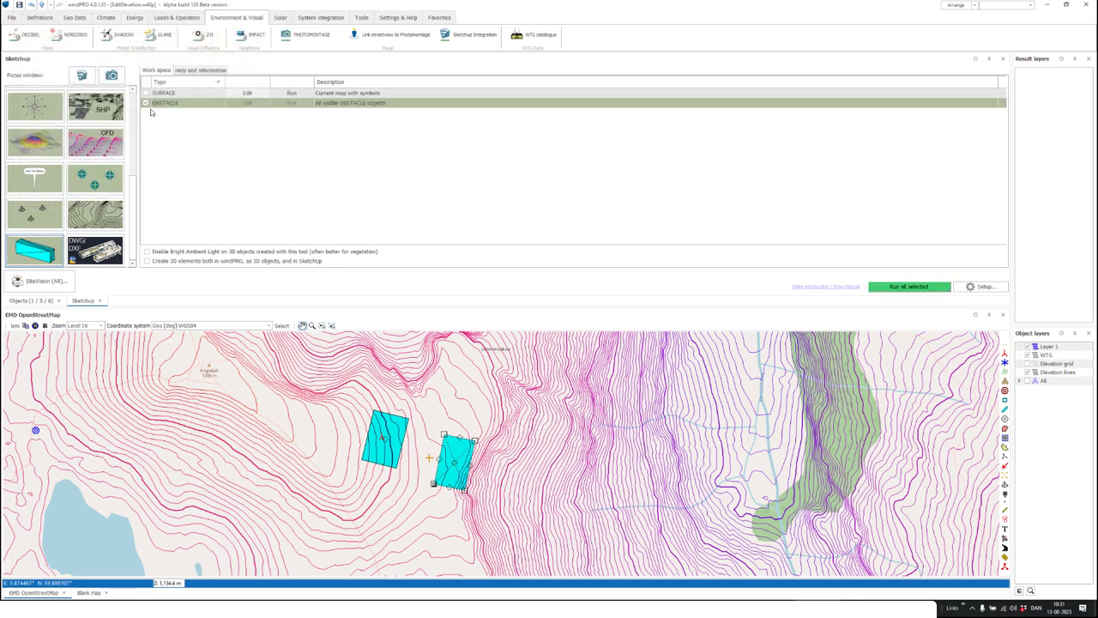
{"action": "left_click", "coordinate": [292, 103]}
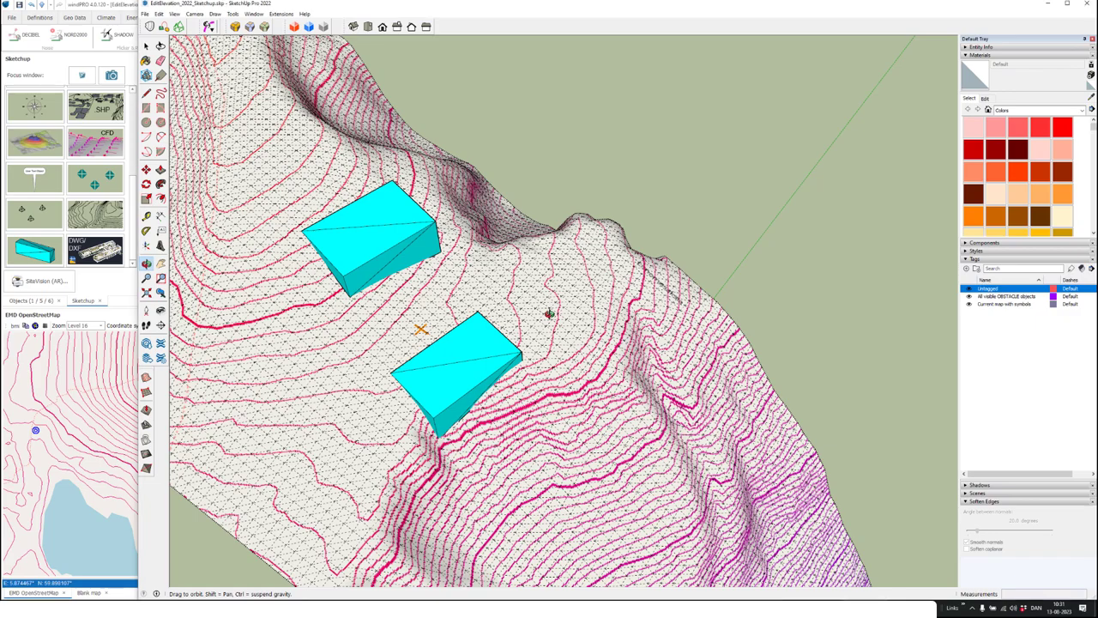
Examine from several angles and distances how the two obstacle boxes sit on the terrain slope
{"action": "left_click_drag", "start_coordinate": [361, 347], "coordinate": [412, 224]}
{"action": "scroll", "coordinate": [537, 258], "scroll_direction": "down", "scroll_amount": 3}
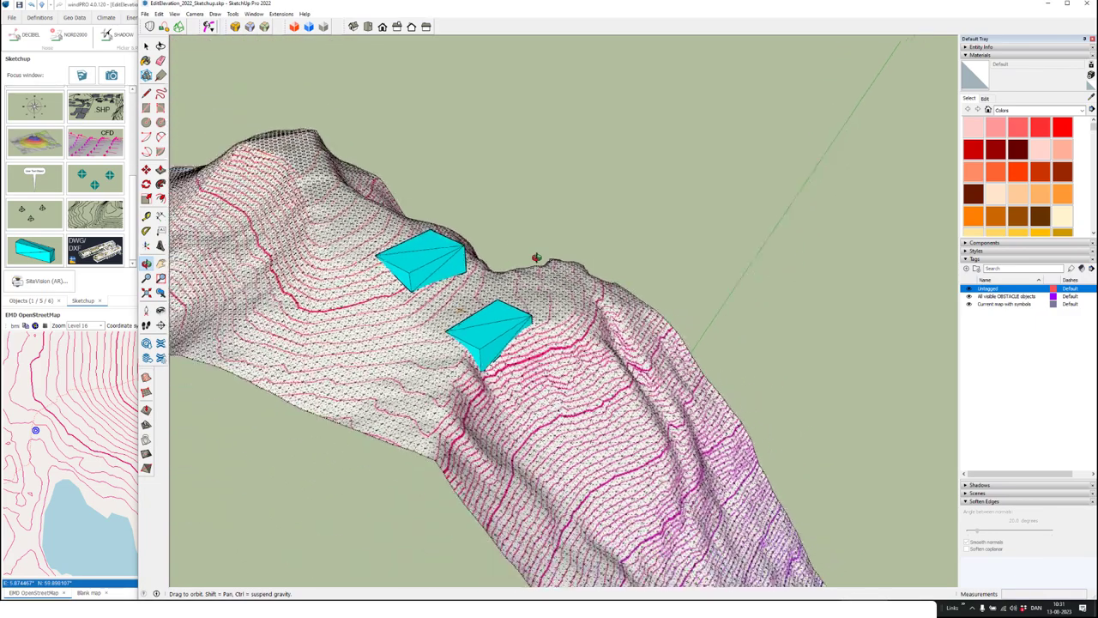
{"action": "key", "text": "space"}
{"action": "left_click", "coordinate": [444, 250]}
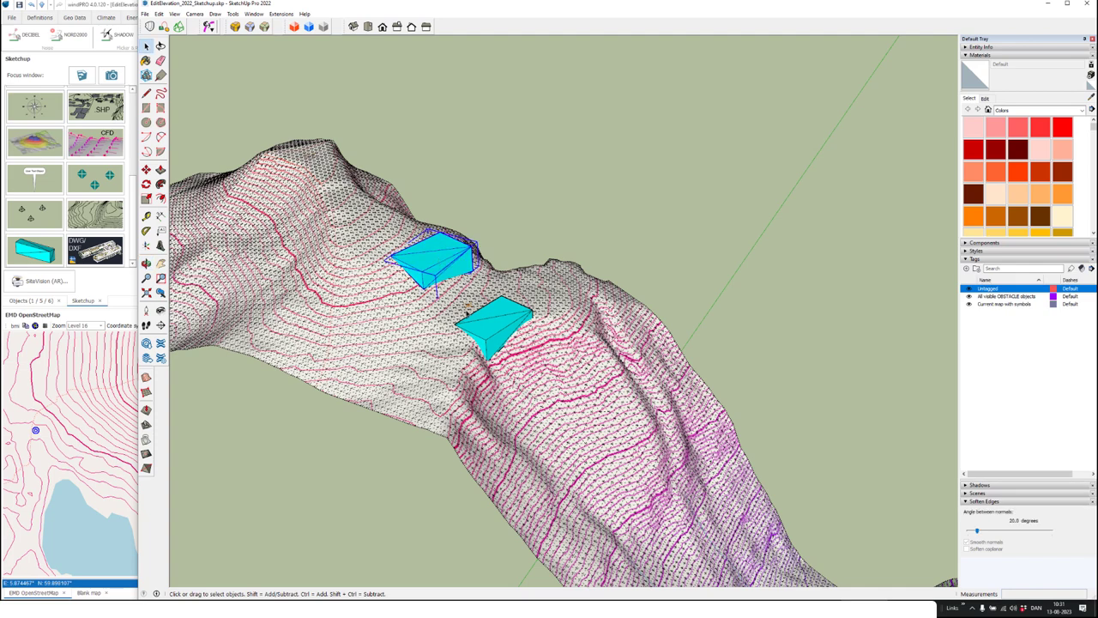
{"action": "left_click", "coordinate": [348, 90]}
{"action": "key", "text": "h"}
{"action": "key", "text": "o"}
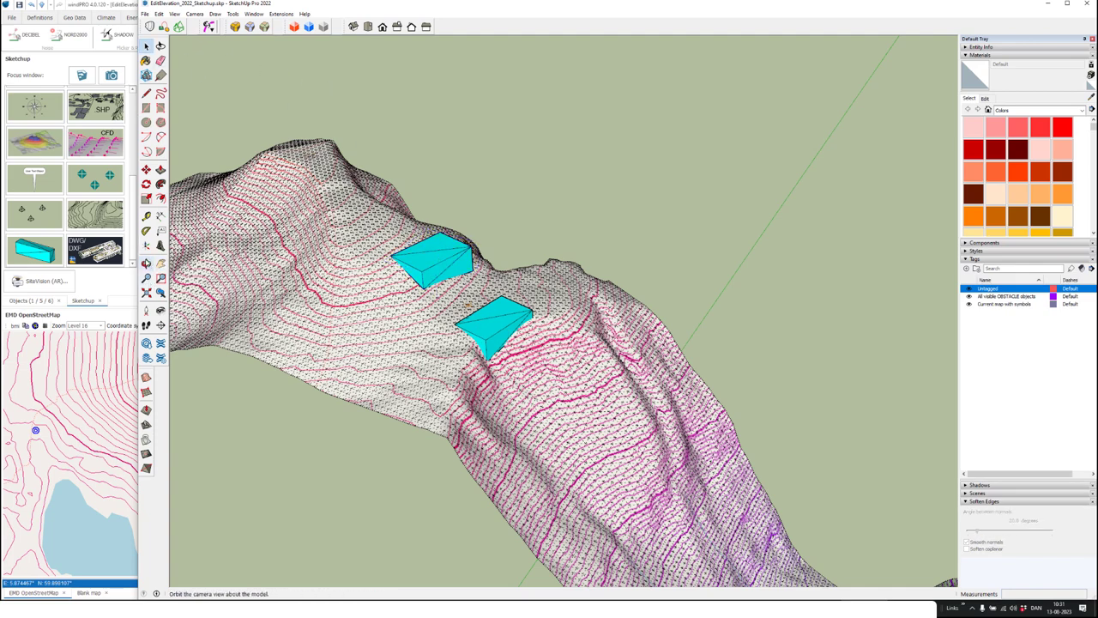
{"action": "left_click", "coordinate": [146, 292]}
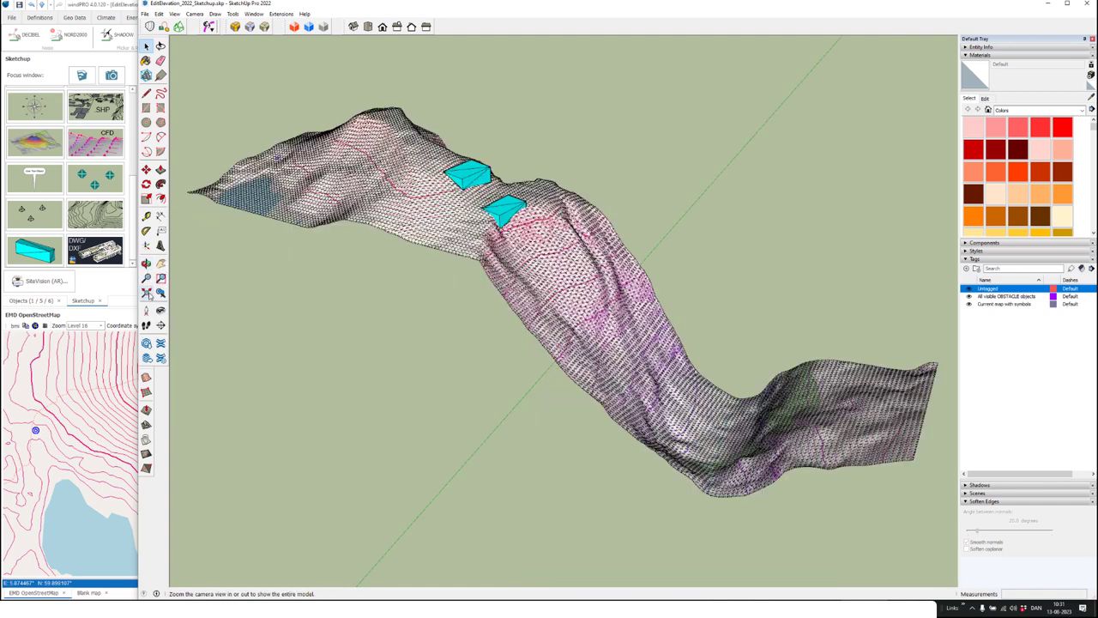
{"action": "key", "text": "space"}
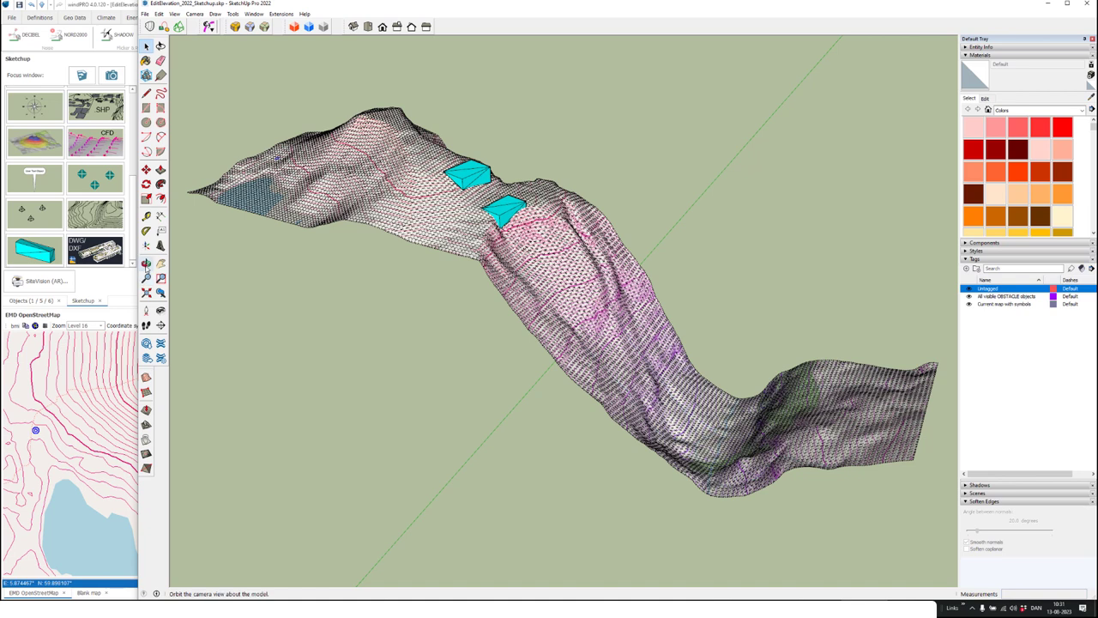
{"action": "left_click", "coordinate": [146, 263]}
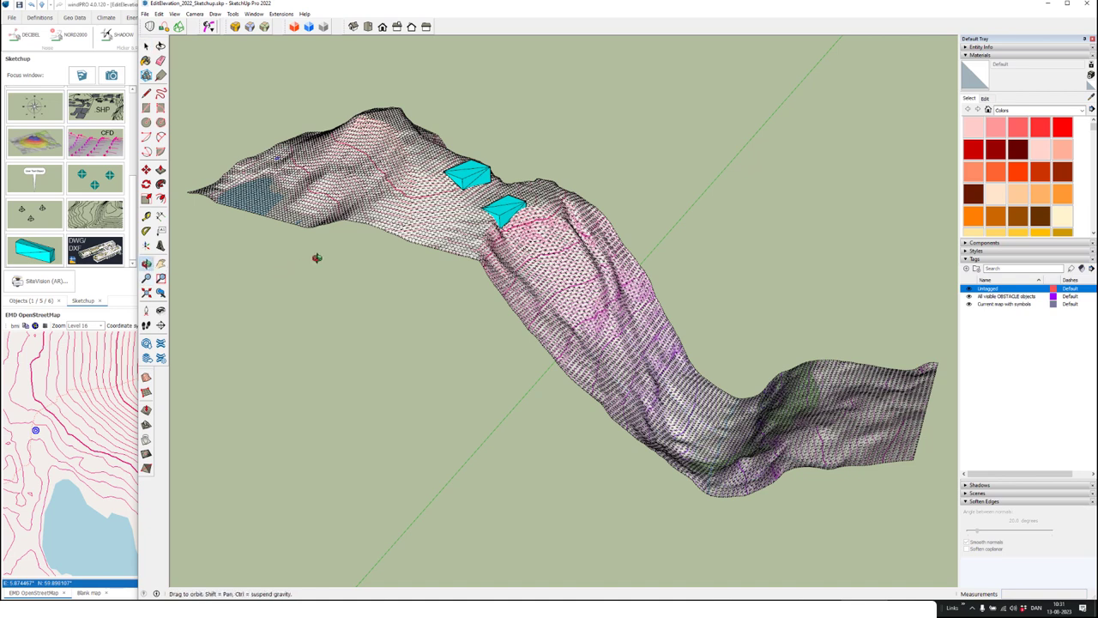
{"action": "left_click_drag", "start_coordinate": [421, 246], "coordinate": [407, 265]}
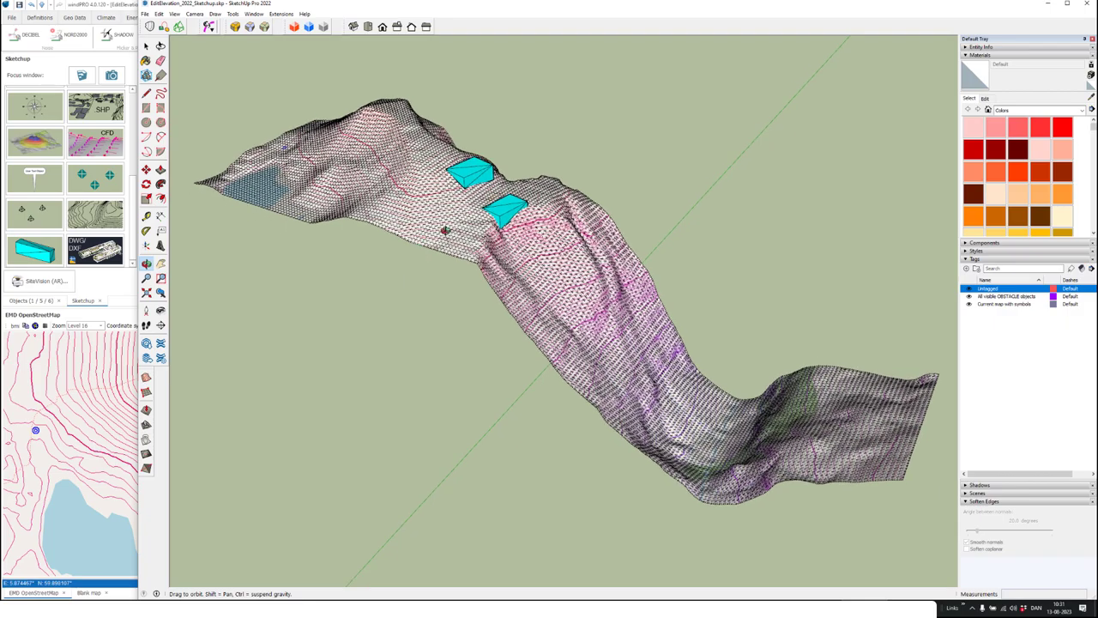
{"action": "left_click_drag", "start_coordinate": [458, 225], "coordinate": [527, 221]}
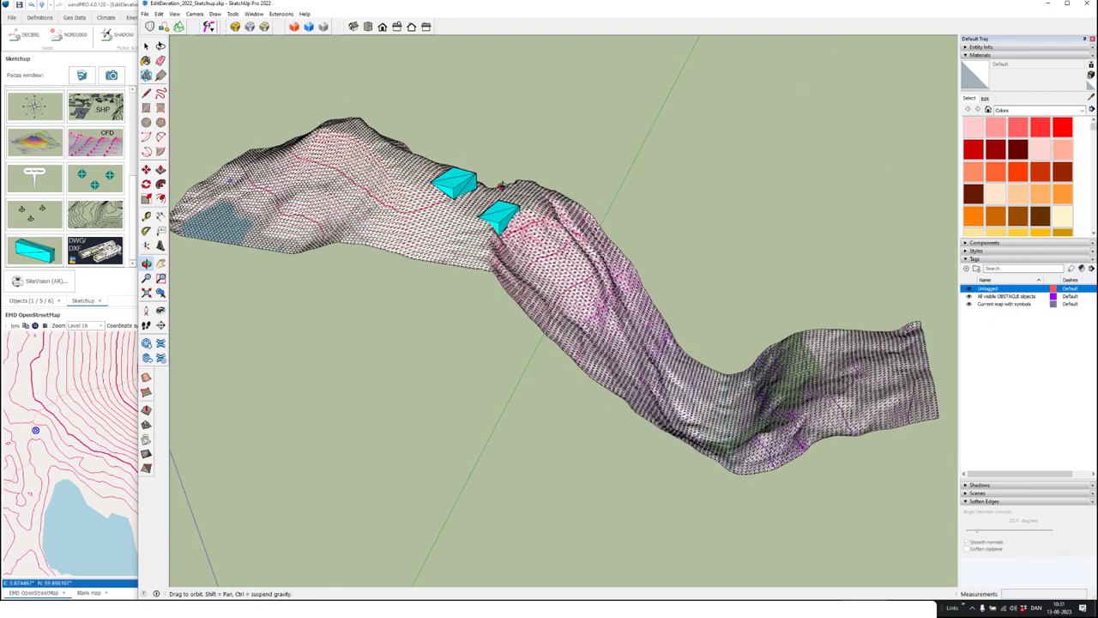
{"action": "scroll", "coordinate": [503, 186], "scroll_direction": "up", "scroll_amount": 4}
{"action": "scroll", "coordinate": [502, 186], "scroll_direction": "down", "scroll_amount": 3}
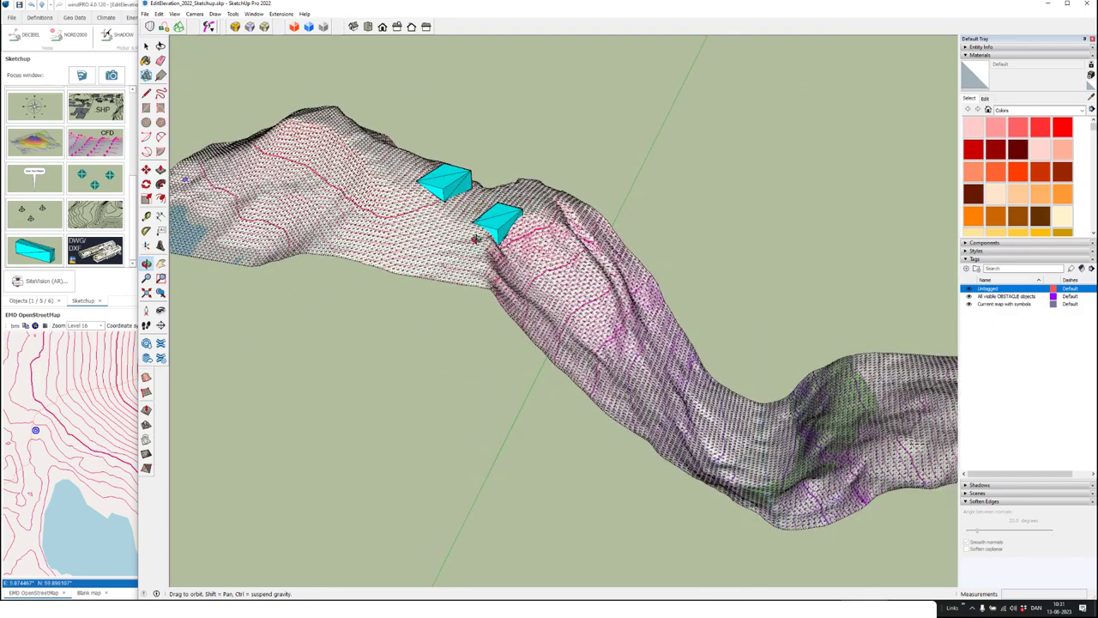
{"action": "left_click_drag", "start_coordinate": [474, 239], "coordinate": [428, 261]}
{"action": "scroll", "coordinate": [426, 249], "scroll_direction": "down", "scroll_amount": 2}
{"action": "scroll", "coordinate": [427, 249], "scroll_direction": "up", "scroll_amount": 3}
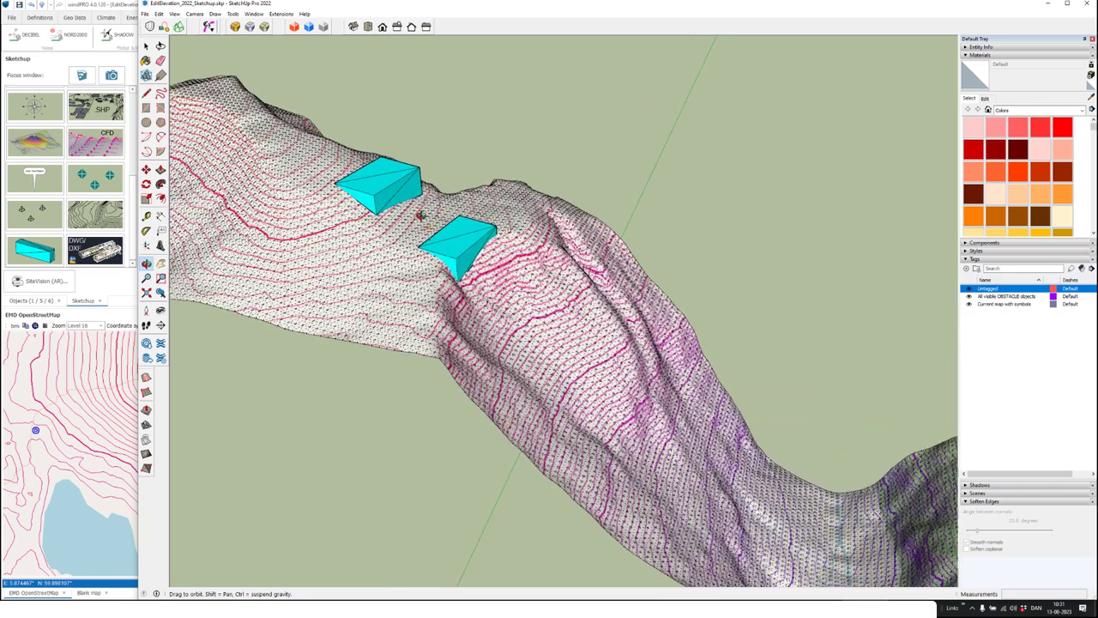
{"action": "scroll", "coordinate": [426, 249], "scroll_direction": "down", "scroll_amount": 2}
{"action": "scroll", "coordinate": [423, 257], "scroll_direction": "up", "scroll_amount": 2}
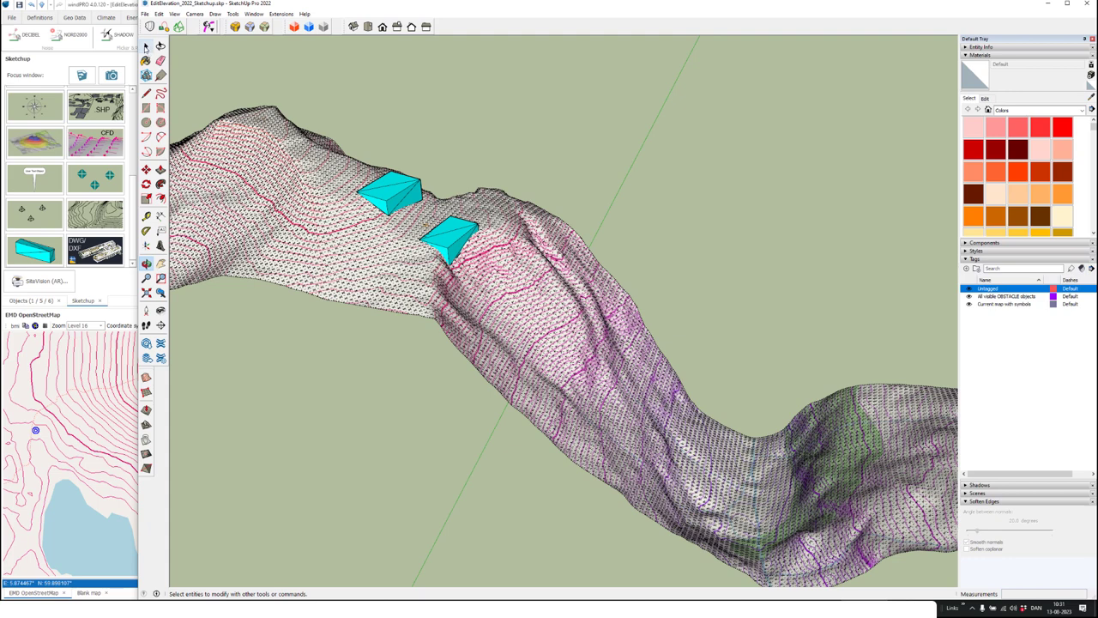
Select the uphill obstacle box and the downhill one in turn to check each as a separate group
{"action": "left_click", "coordinate": [147, 47]}
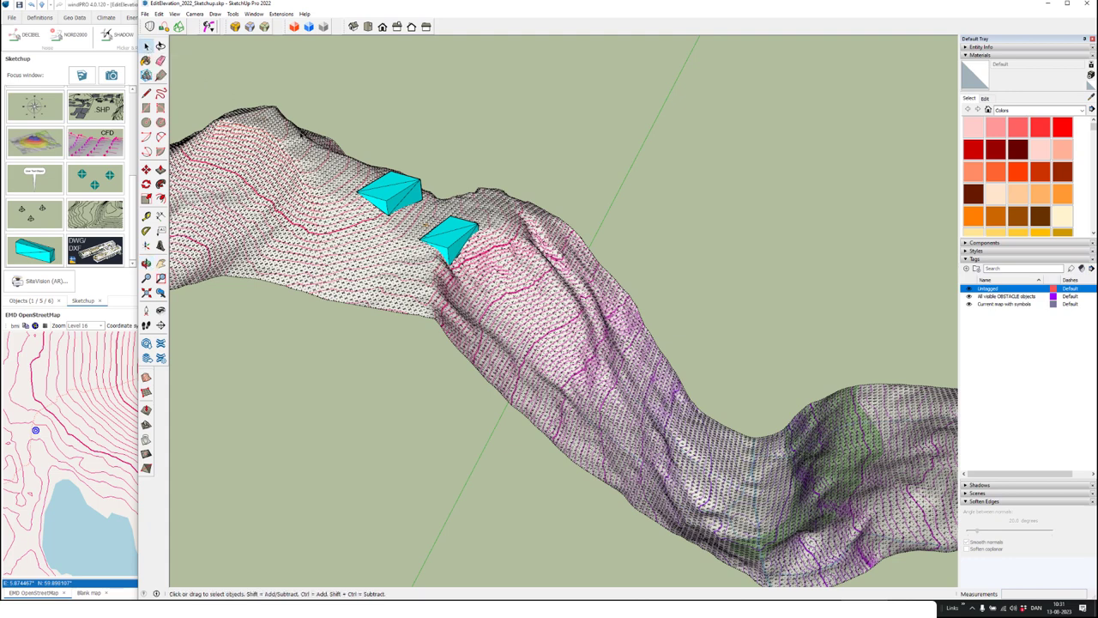
{"action": "left_click", "coordinate": [398, 194]}
{"action": "left_click", "coordinate": [456, 237]}
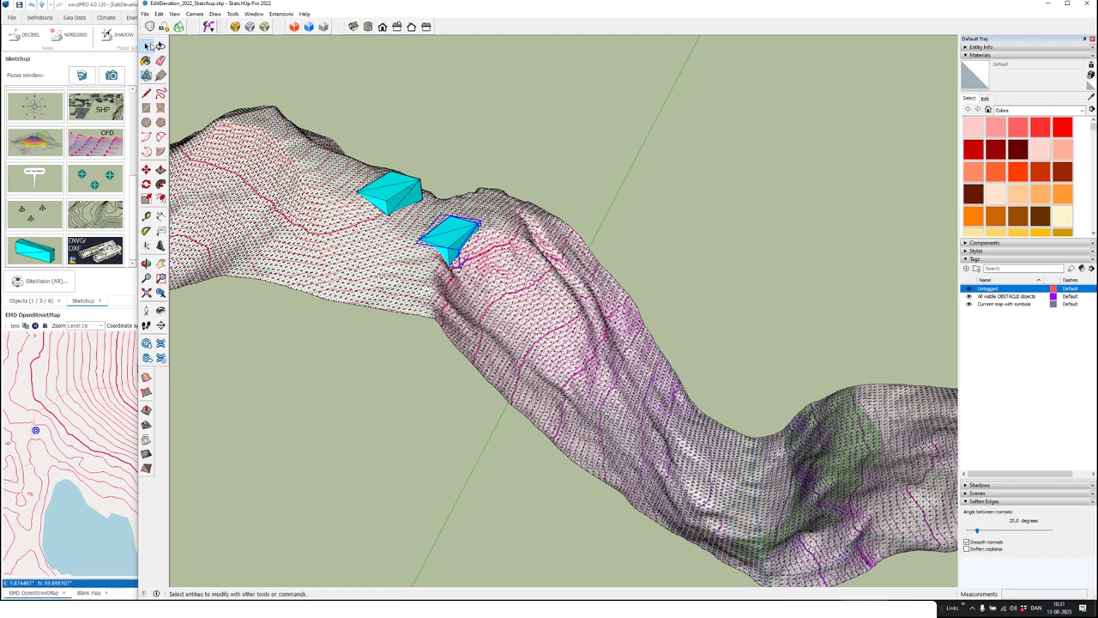
{"action": "scroll", "coordinate": [387, 191], "scroll_direction": "up", "scroll_amount": 3}
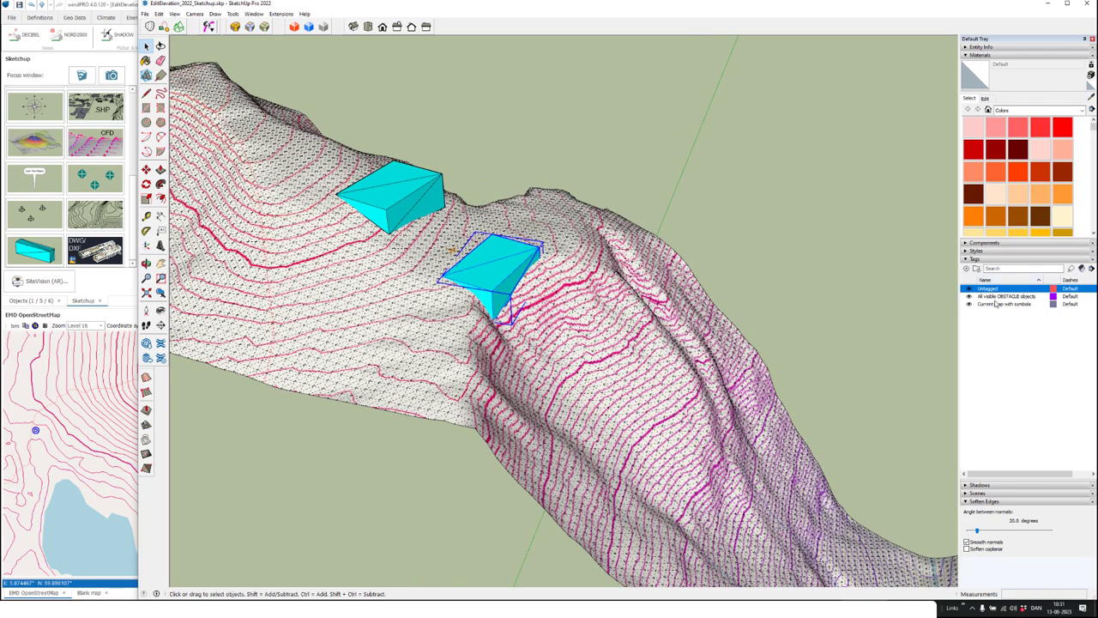
Toggle the visibility of the "All visible OBSTACLE objects" and "Current map with symbols" tags off and back on
{"action": "left_click", "coordinate": [977, 296]}
{"action": "left_click", "coordinate": [969, 296]}
{"action": "left_click", "coordinate": [970, 296]}
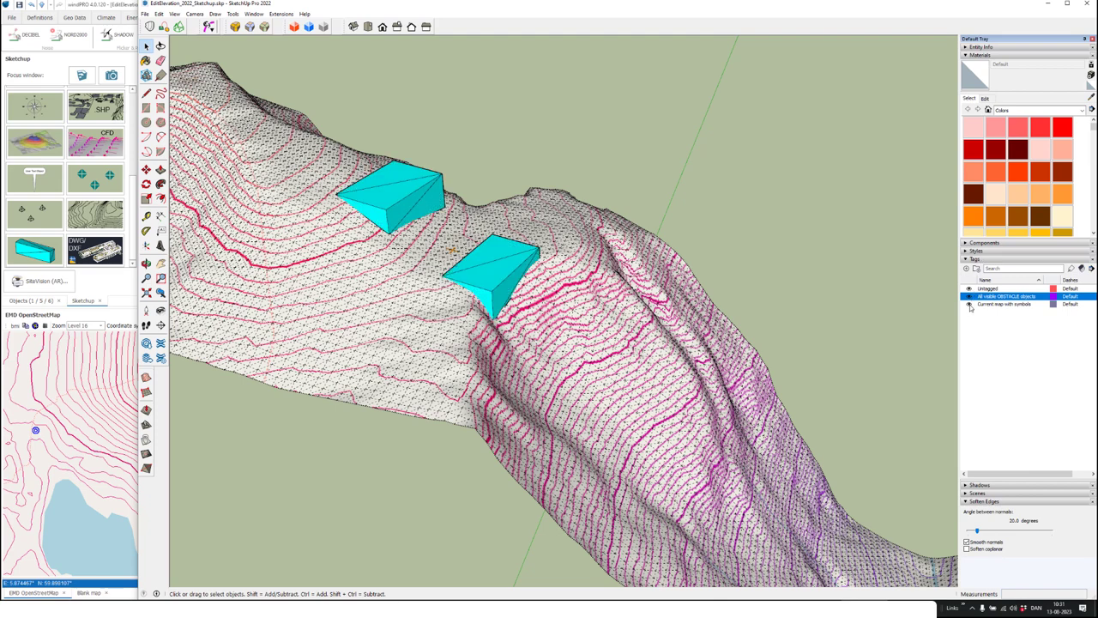
{"action": "left_click", "coordinate": [970, 304]}
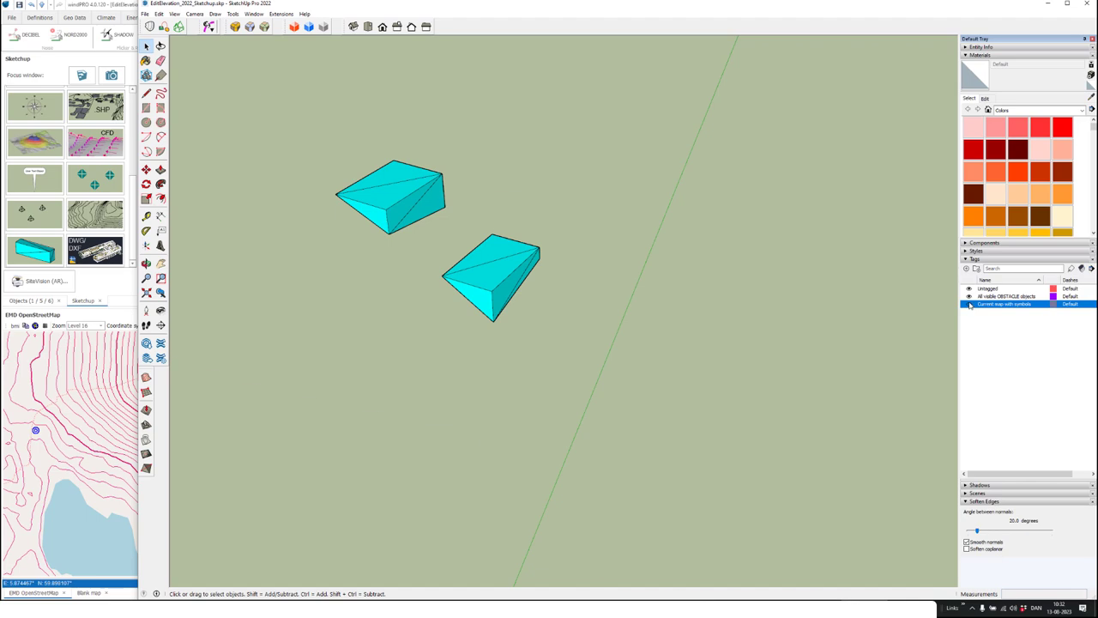
{"action": "left_click", "coordinate": [970, 305]}
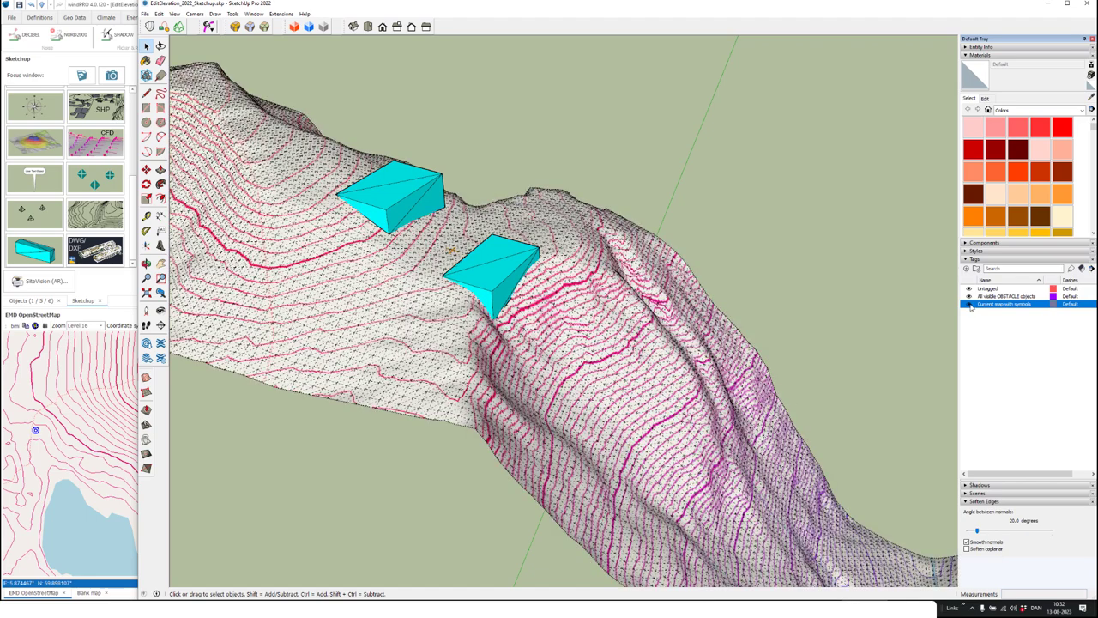
Hide the "Current map with symbols" tag and explode both obstacle groups into editable geometry
{"action": "left_click", "coordinate": [398, 190]}
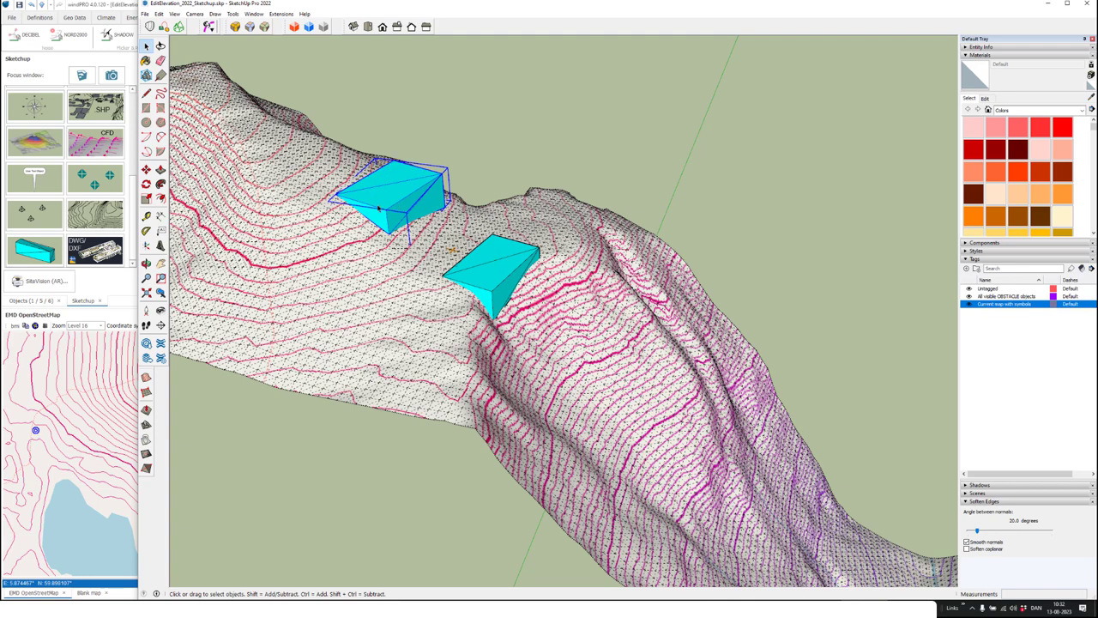
{"action": "left_click", "coordinate": [970, 305]}
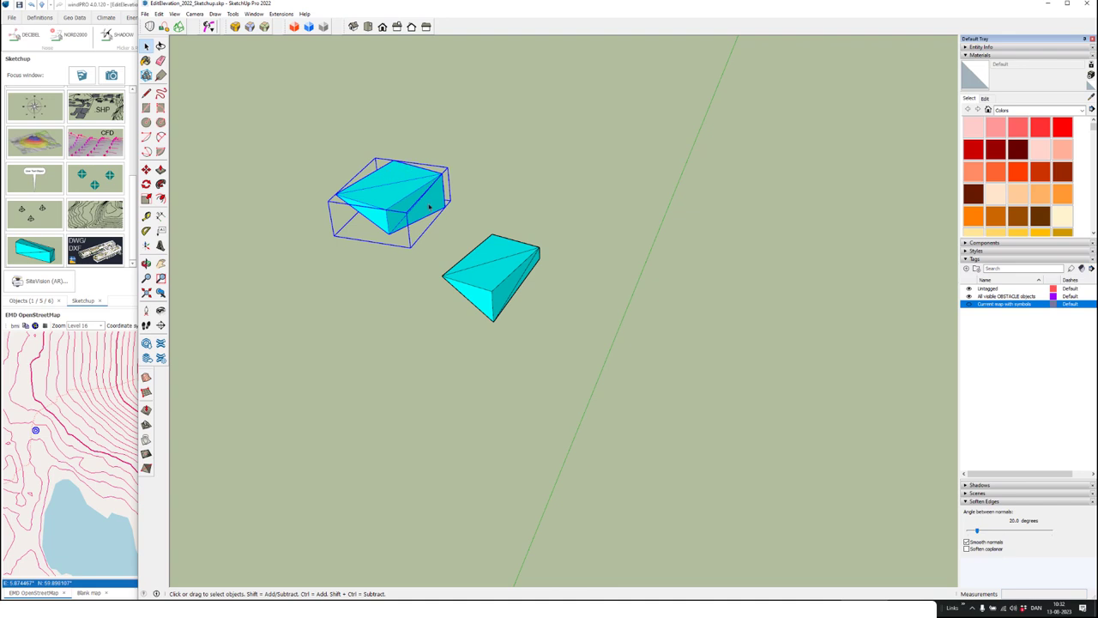
{"action": "left_click", "coordinate": [497, 259]}
{"action": "left_click", "coordinate": [402, 196]}
{"action": "right_click", "coordinate": [399, 184]}
{"action": "left_click", "coordinate": [429, 239]}
{"action": "left_click", "coordinate": [486, 260]}
{"action": "right_click", "coordinate": [488, 260]}
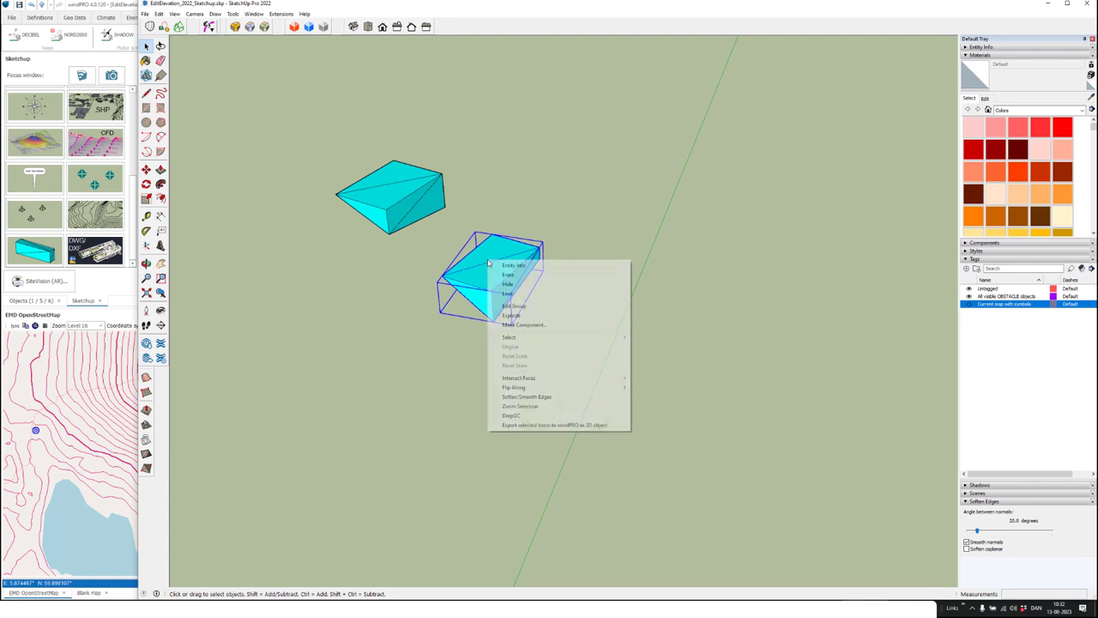
{"action": "left_click", "coordinate": [508, 314]}
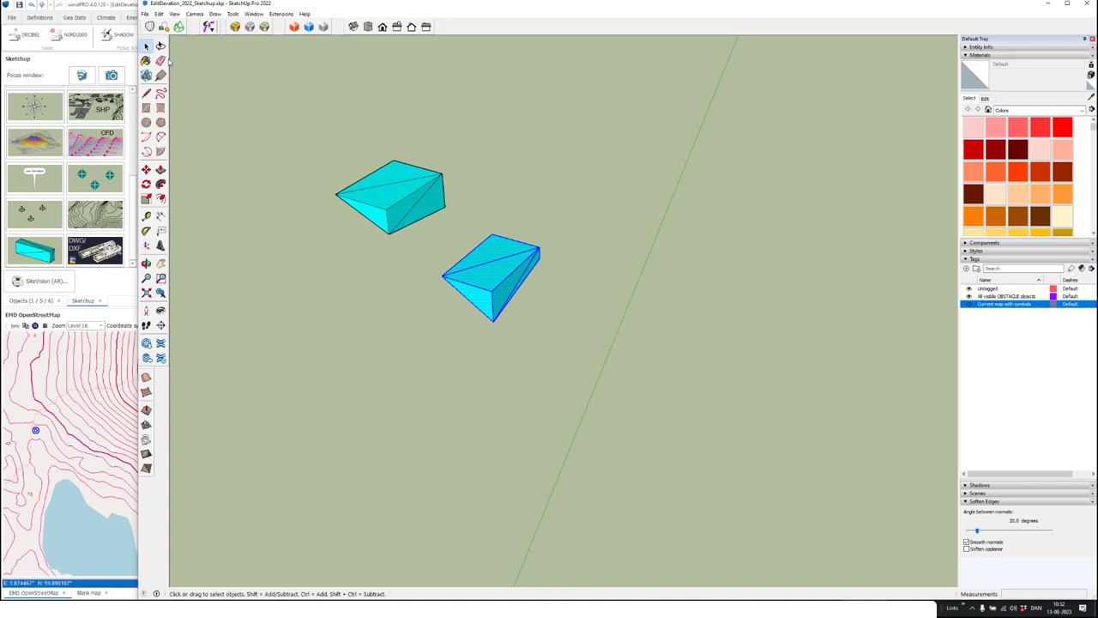
Erase the side and lower edges of both obstacle boxes, keeping their flat tops
{"action": "left_click", "coordinate": [160, 60]}
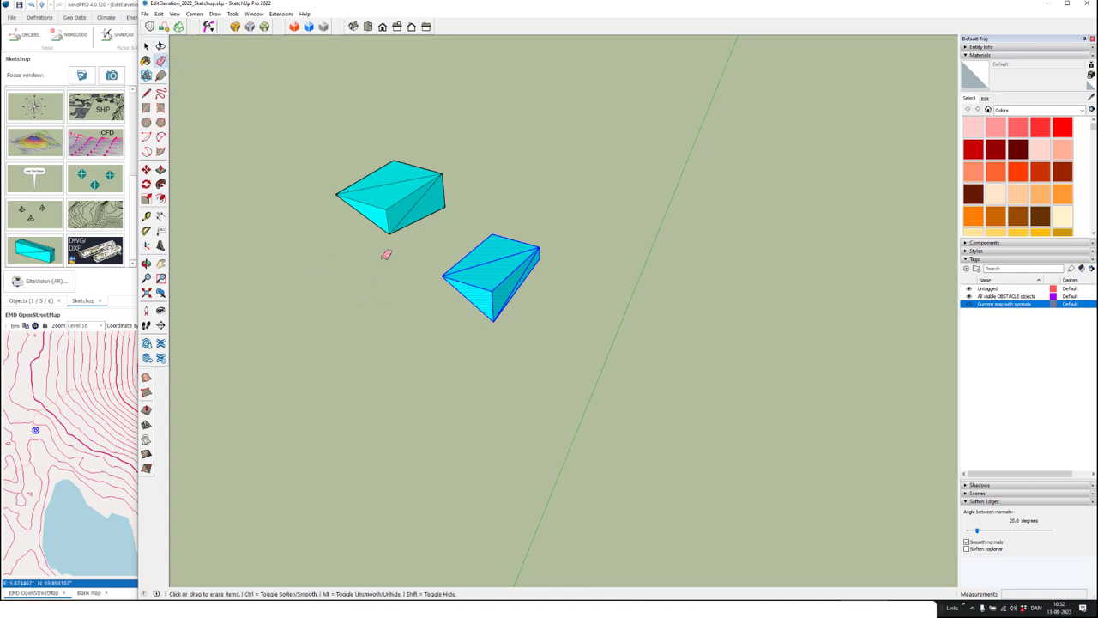
{"action": "mouse_move", "coordinate": [390, 221]}
{"action": "left_mouse_down"}
{"action": "mouse_move", "coordinate": [441, 203]}
{"action": "mouse_move", "coordinate": [448, 184]}
{"action": "mouse_move", "coordinate": [431, 203]}
{"action": "left_mouse_up"}
{"action": "mouse_move", "coordinate": [504, 305]}
{"action": "left_mouse_down"}
{"action": "mouse_move", "coordinate": [517, 306]}
{"action": "mouse_move", "coordinate": [485, 314]}
{"action": "mouse_move", "coordinate": [493, 305]}
{"action": "left_mouse_up"}
{"action": "left_click", "coordinate": [540, 253]}
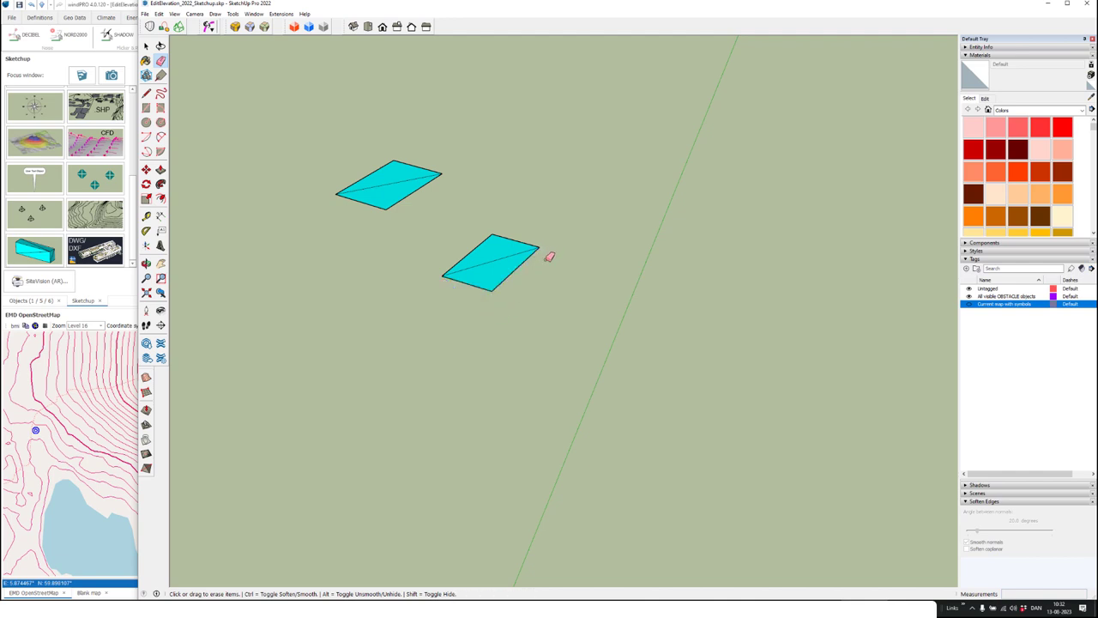
Erase the leftover triangular side face hanging beneath the uphill obstacle's flat top
{"action": "key", "text": "o"}
{"action": "left_click_drag", "start_coordinate": [476, 318], "coordinate": [485, 147]}
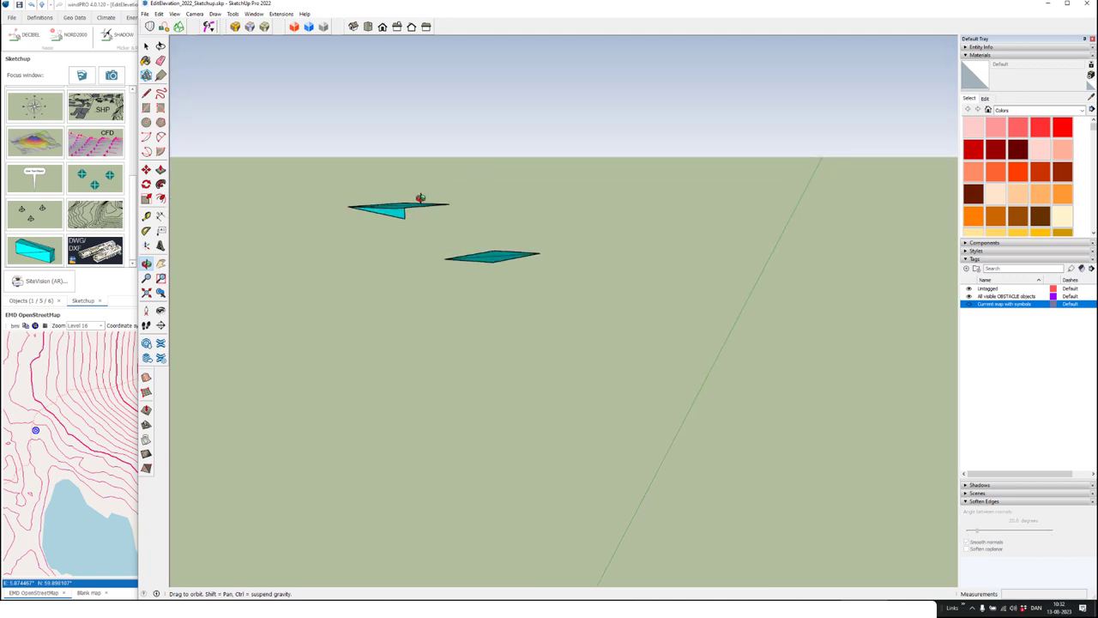
{"action": "scroll", "coordinate": [398, 206], "scroll_direction": "up", "scroll_amount": 2}
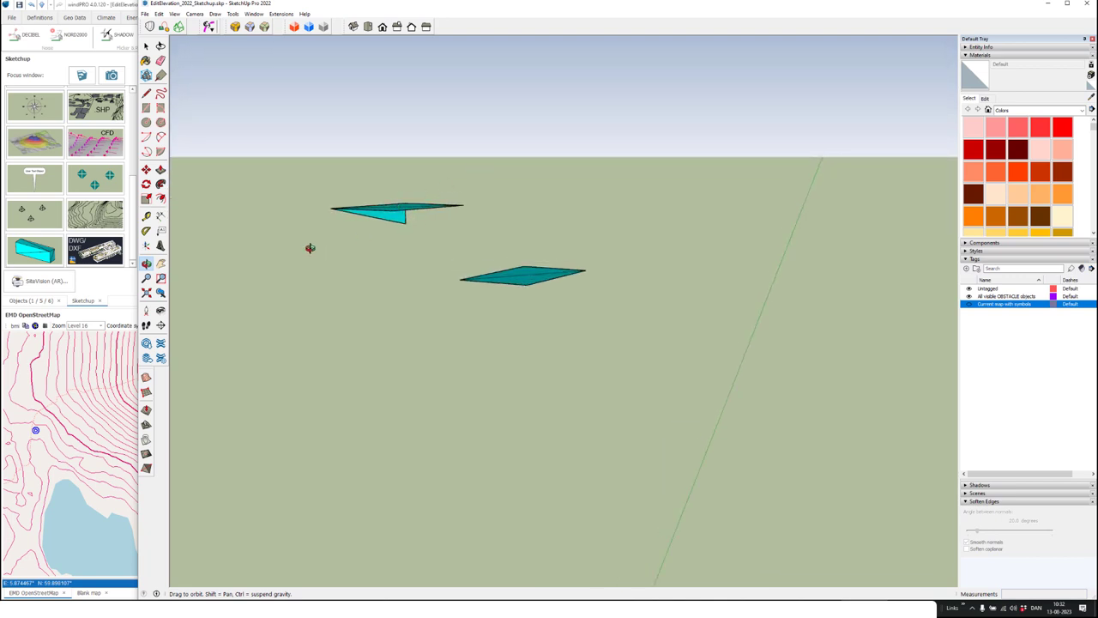
{"action": "left_click", "coordinate": [162, 61]}
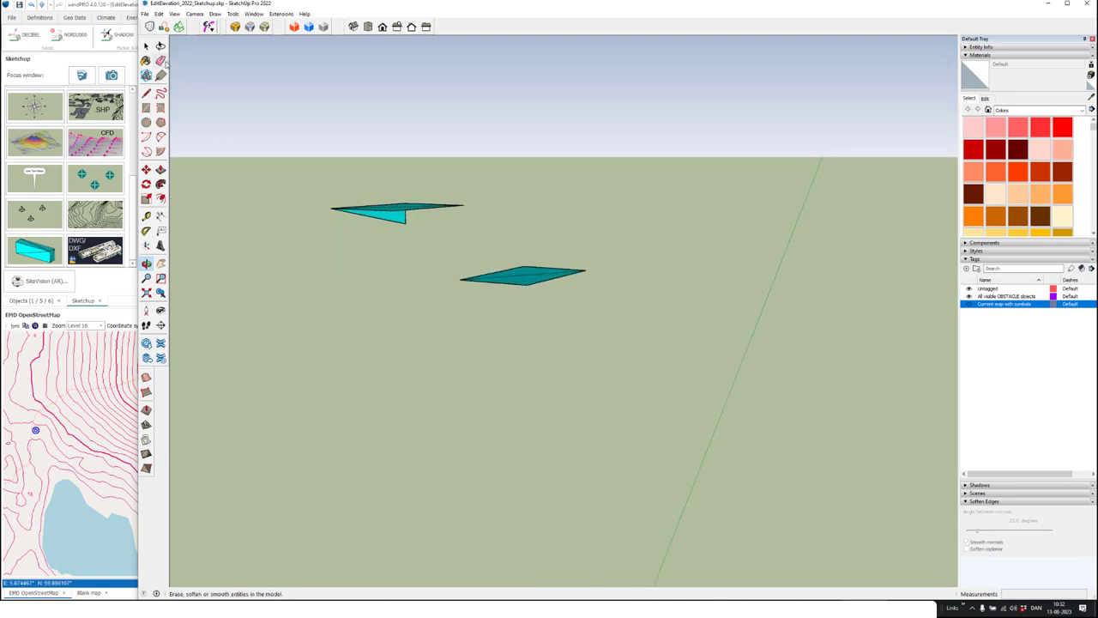
{"action": "left_click", "coordinate": [401, 217]}
{"action": "key", "text": "o"}
{"action": "left_click_drag", "start_coordinate": [422, 277], "coordinate": [414, 353]}
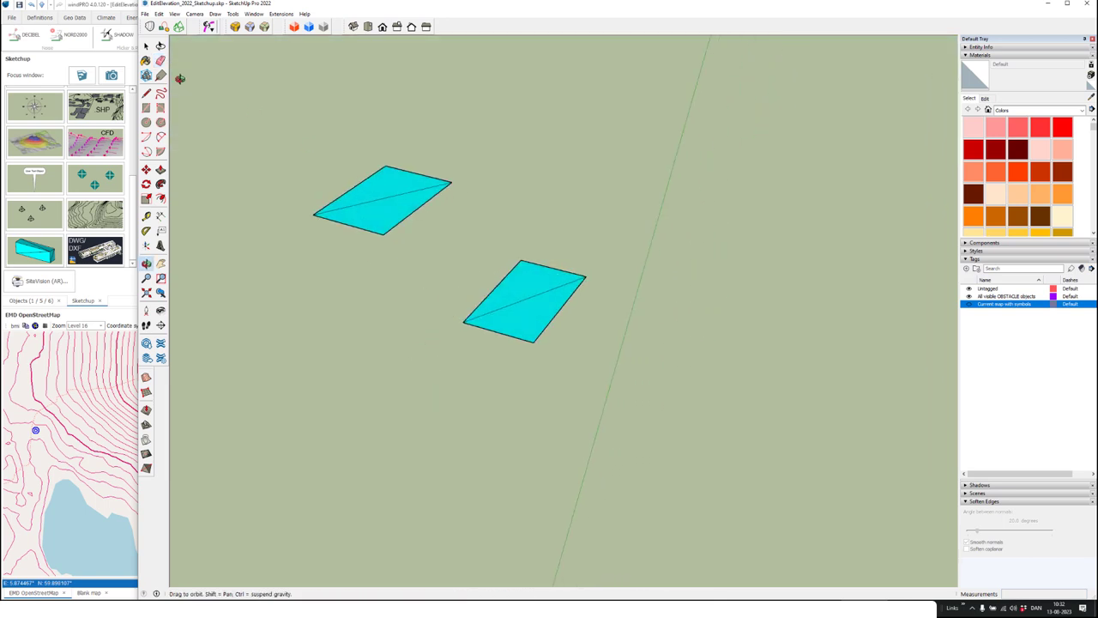
Erase the diagonal line across each of the two flat obstacle tops
{"action": "left_click", "coordinate": [161, 61]}
{"action": "left_click", "coordinate": [380, 199]}
{"action": "left_click_drag", "start_coordinate": [535, 296], "coordinate": [533, 292]}
Show the "Current map with symbols" tag again and view the two flat faces side-on against the terrain
{"action": "left_click", "coordinate": [147, 94]}
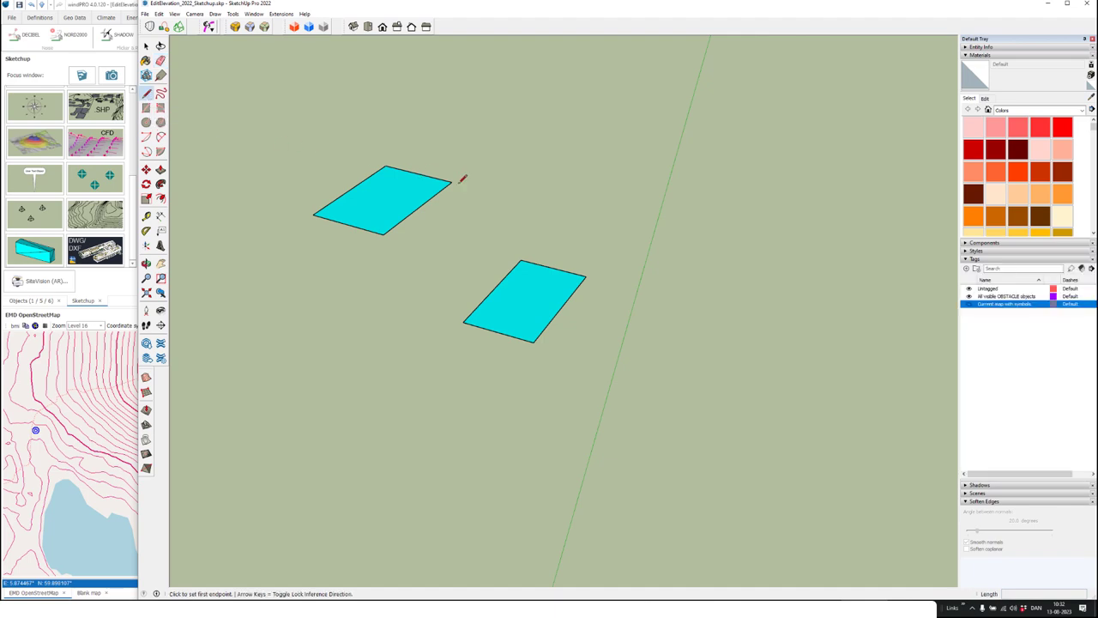
{"action": "left_click", "coordinate": [970, 305]}
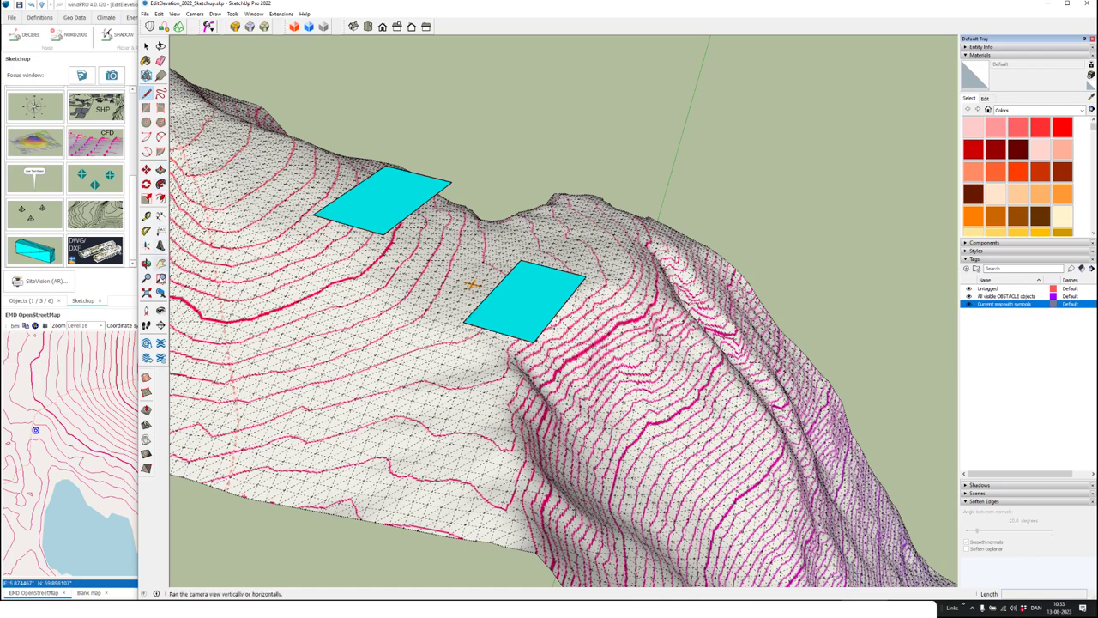
{"action": "left_click", "coordinate": [147, 264]}
{"action": "left_click_drag", "start_coordinate": [238, 267], "coordinate": [431, 132]}
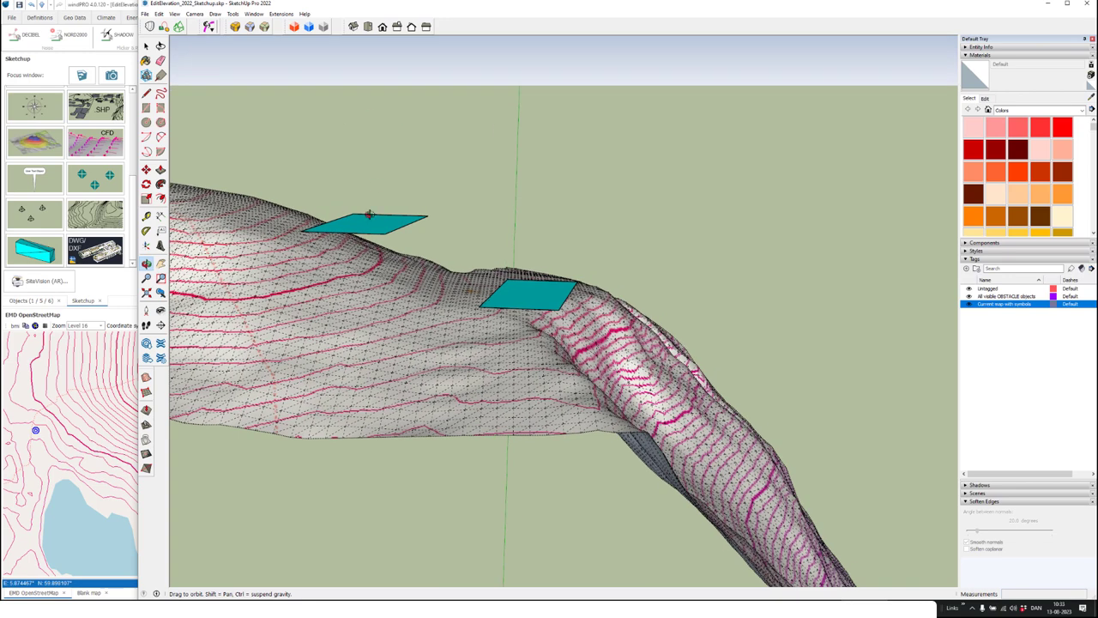
Move the uphill flat face straight down about 38 m so that it cuts into the slope
{"action": "left_click", "coordinate": [147, 47]}
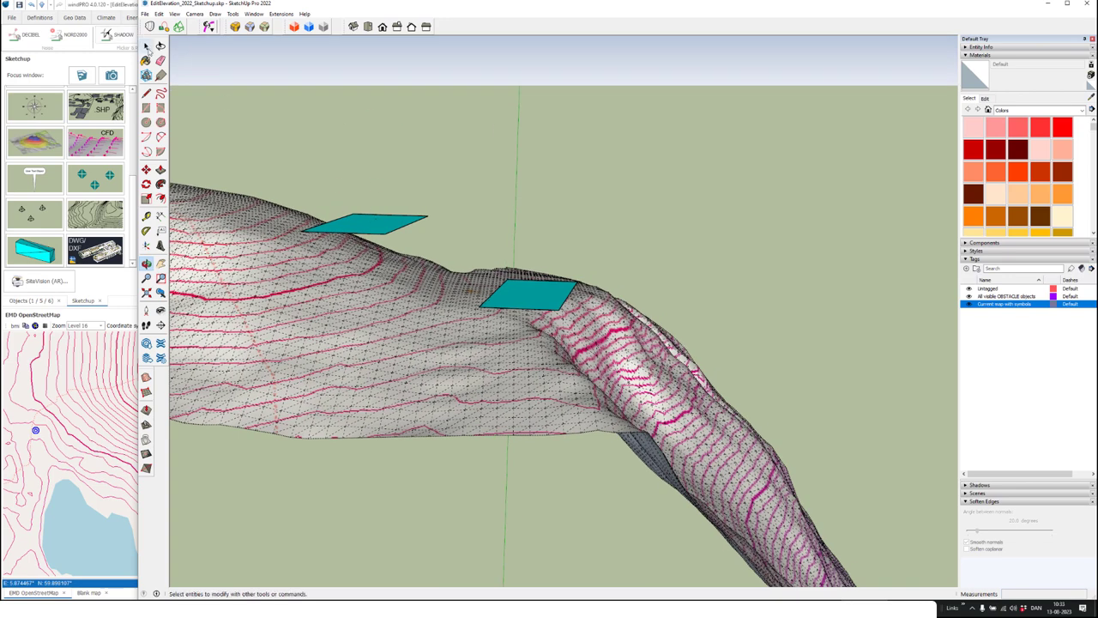
{"action": "left_click", "coordinate": [381, 224]}
{"action": "key", "text": "m"}
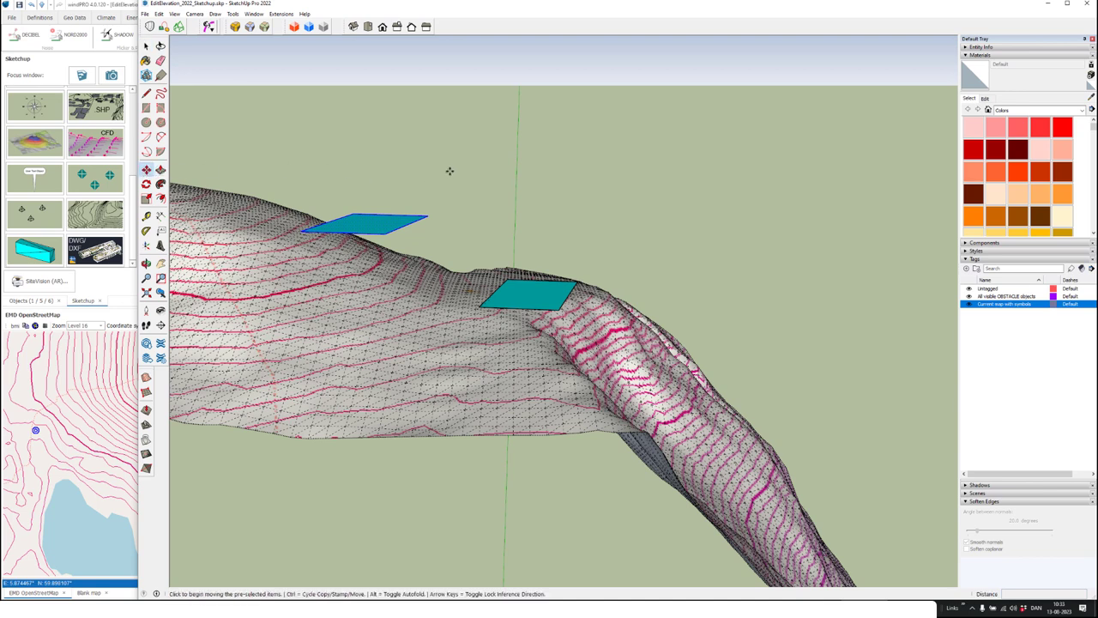
{"action": "left_click", "coordinate": [482, 168]}
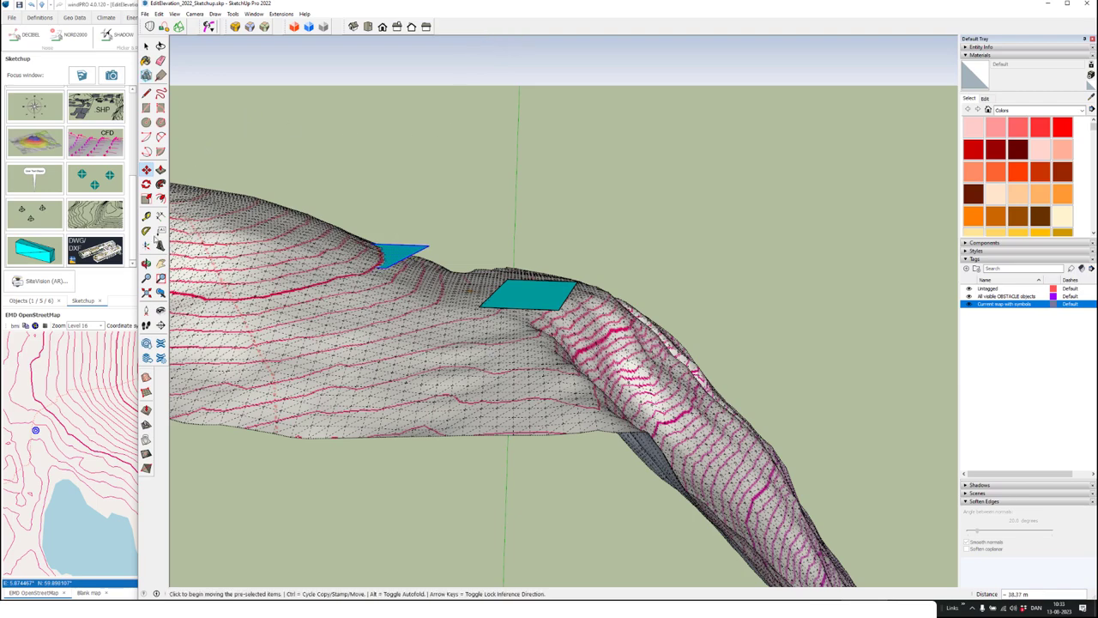
{"action": "middle_click_drag", "start_coordinate": [381, 226], "coordinate": [470, 297]}
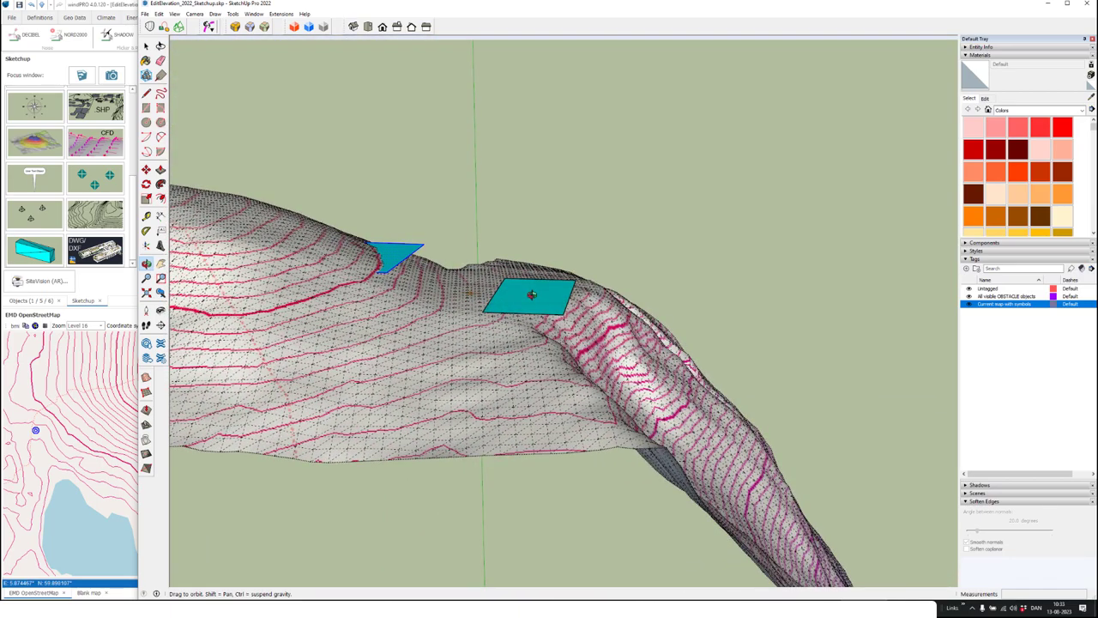
{"action": "left_click", "coordinate": [146, 45]}
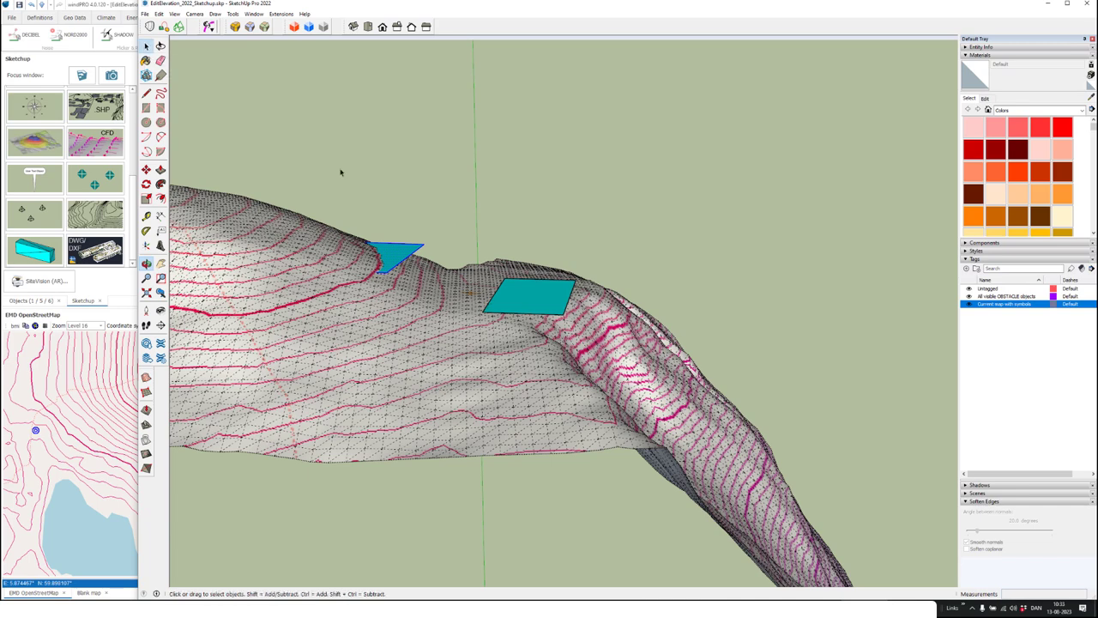
Move the downhill flat face straight down about 16 m so that it cuts into the terrain
{"action": "left_click", "coordinate": [515, 294]}
{"action": "left_click", "coordinate": [146, 169]}
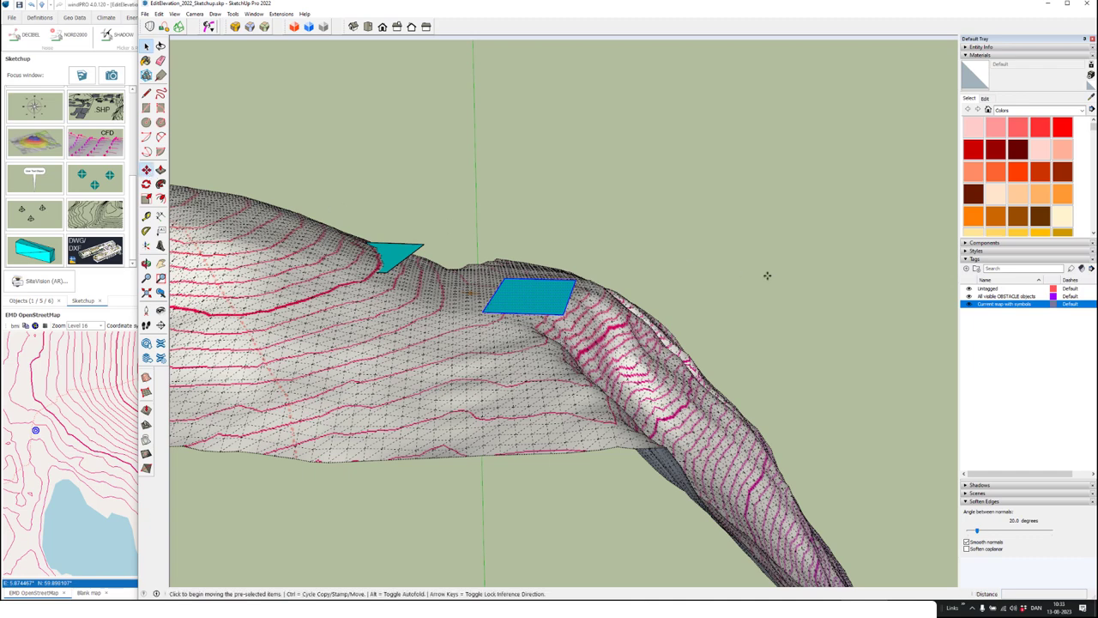
{"action": "left_click", "coordinate": [810, 275]}
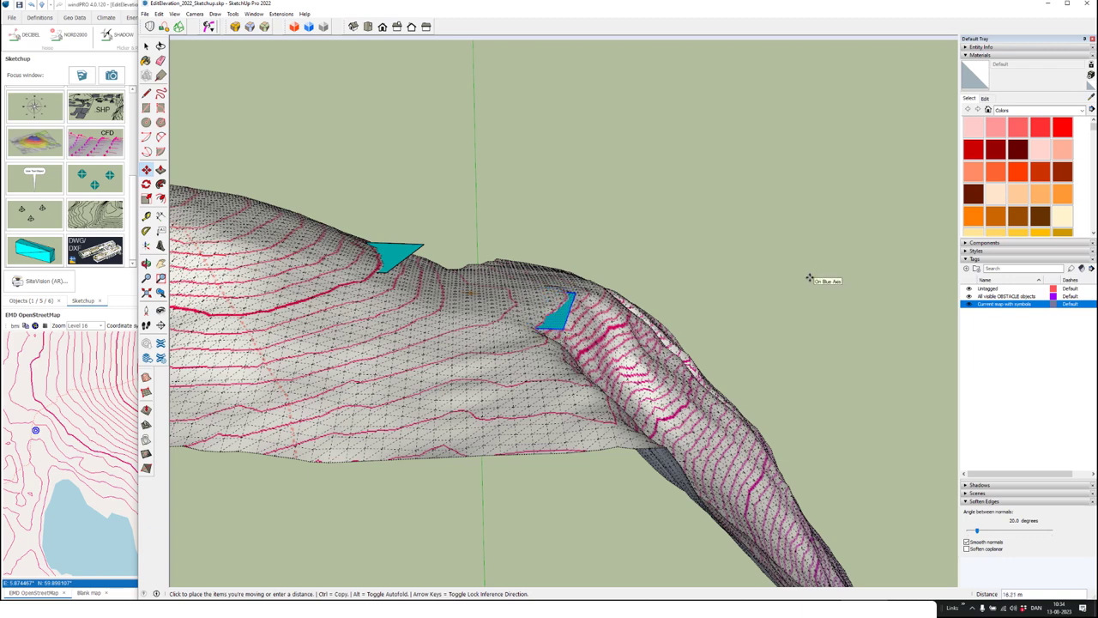
{"action": "left_click", "coordinate": [809, 277]}
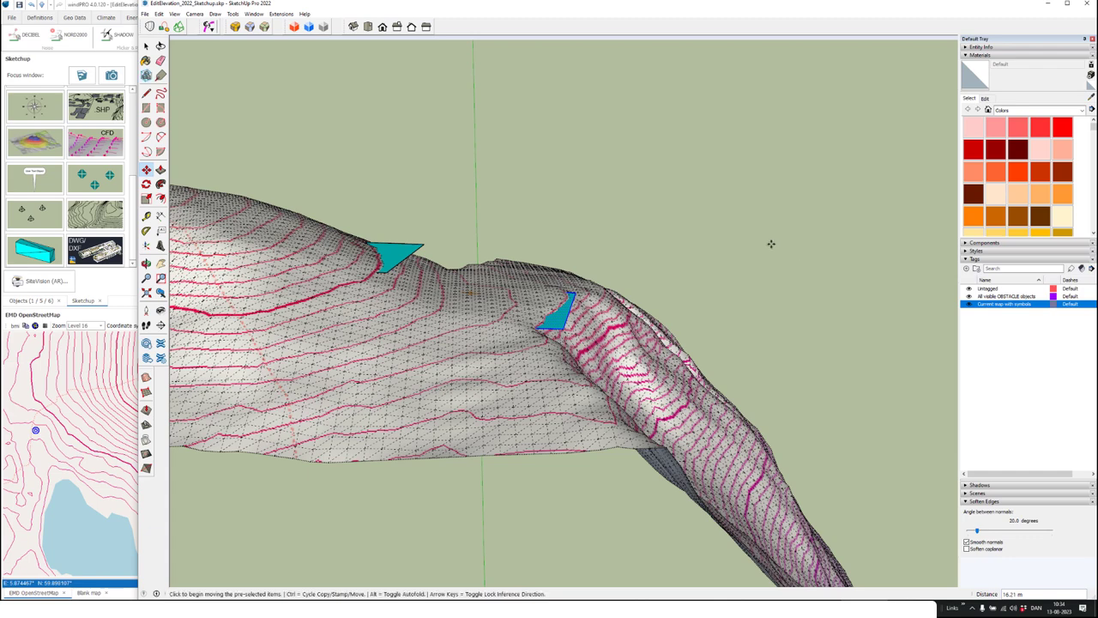
Hide the "Current map with symbols" tag and erase the leftover upright triangular side face along the downhill pad
{"action": "left_click", "coordinate": [970, 304]}
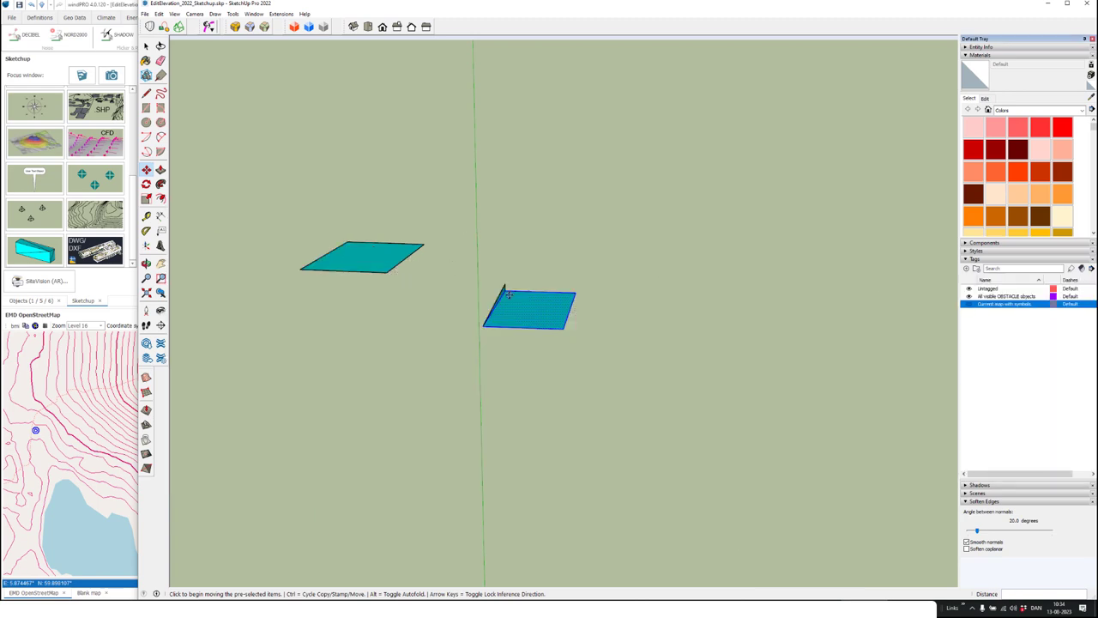
{"action": "left_click", "coordinate": [161, 60]}
{"action": "scroll", "coordinate": [517, 277], "scroll_direction": "up", "scroll_amount": 3}
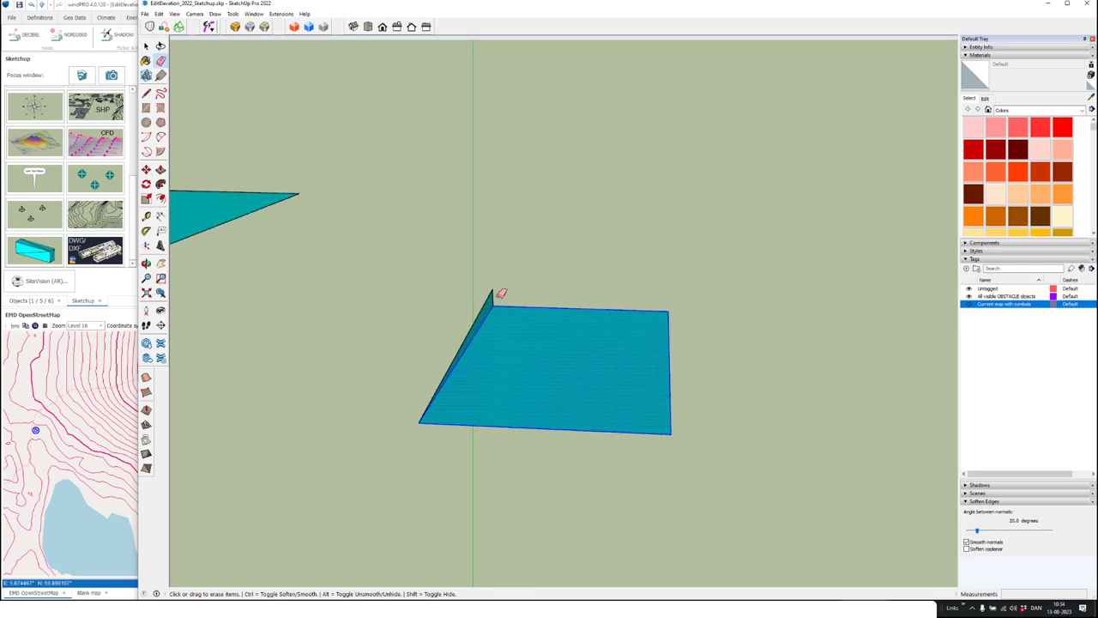
{"action": "left_click", "coordinate": [482, 297]}
{"action": "scroll", "coordinate": [550, 206], "scroll_direction": "down", "scroll_amount": 3}
{"action": "scroll", "coordinate": [550, 206], "scroll_direction": "down", "scroll_amount": 1}
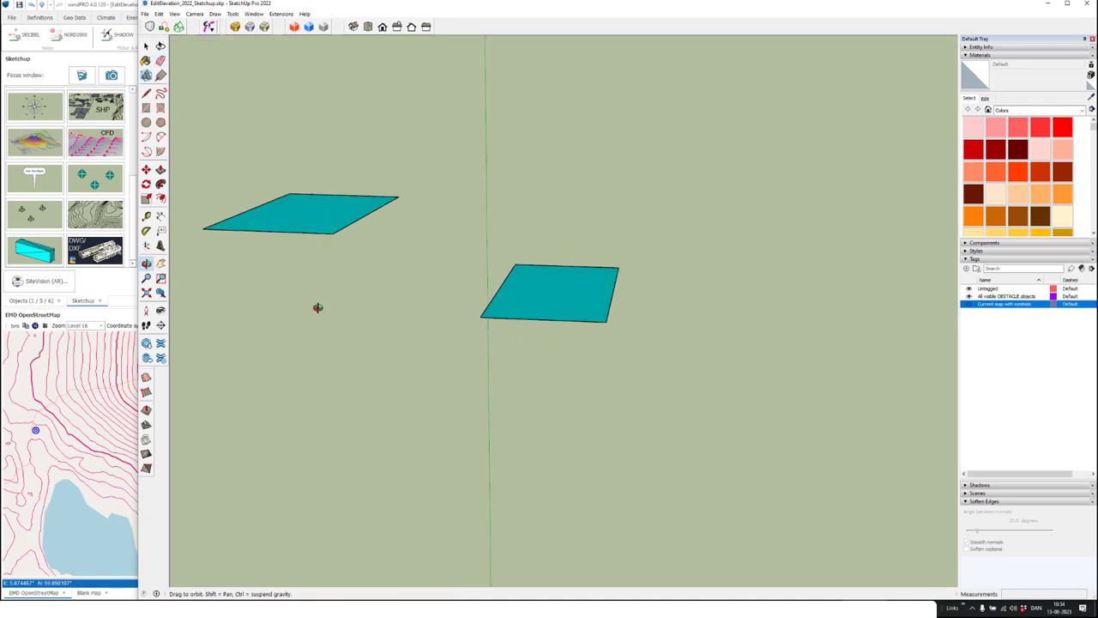
Draw lines between the facing corners of the two pads, including a diagonal, to form a sloping ramp of two triangular faces
{"action": "middle_click_drag", "start_coordinate": [331, 292], "coordinate": [199, 397]}
{"action": "left_click", "coordinate": [146, 93]}
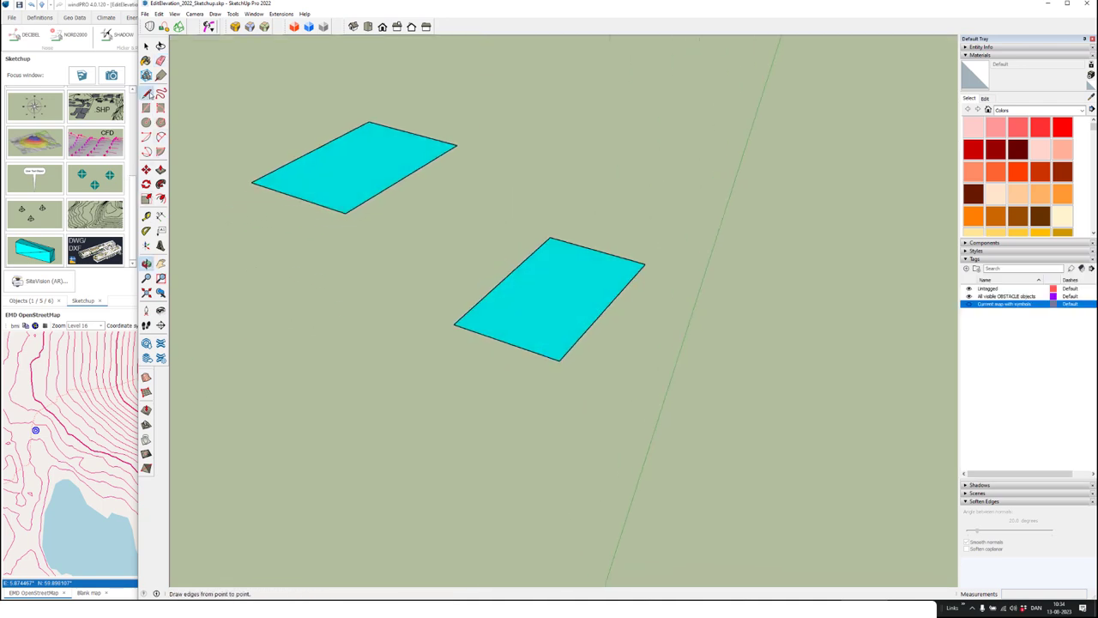
{"action": "left_click", "coordinate": [456, 145]}
{"action": "left_click", "coordinate": [549, 238]}
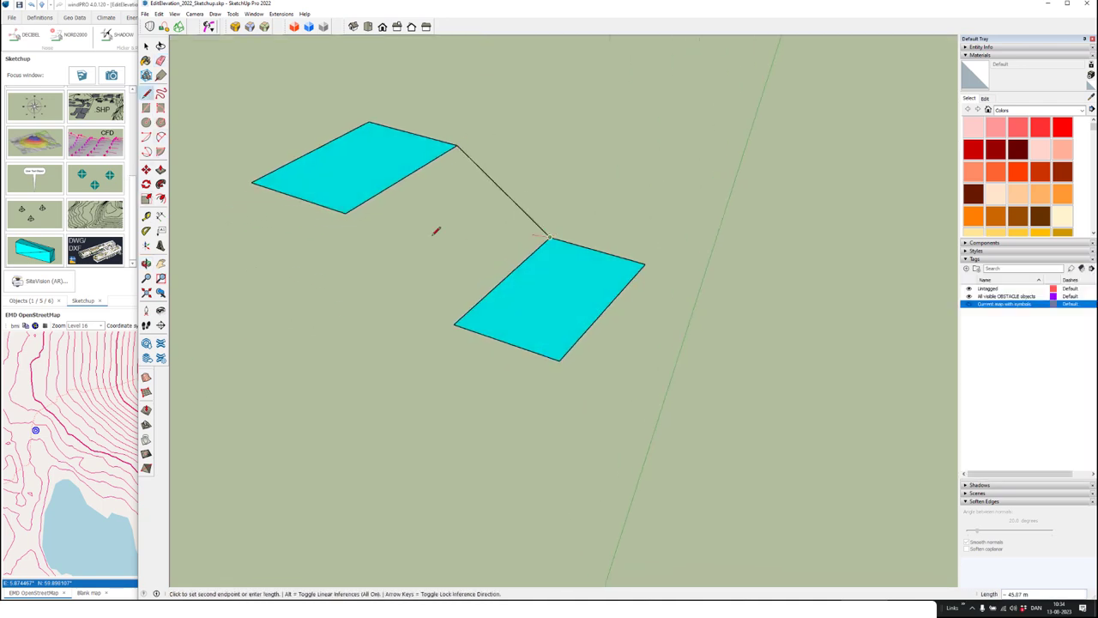
{"action": "left_click", "coordinate": [345, 212]}
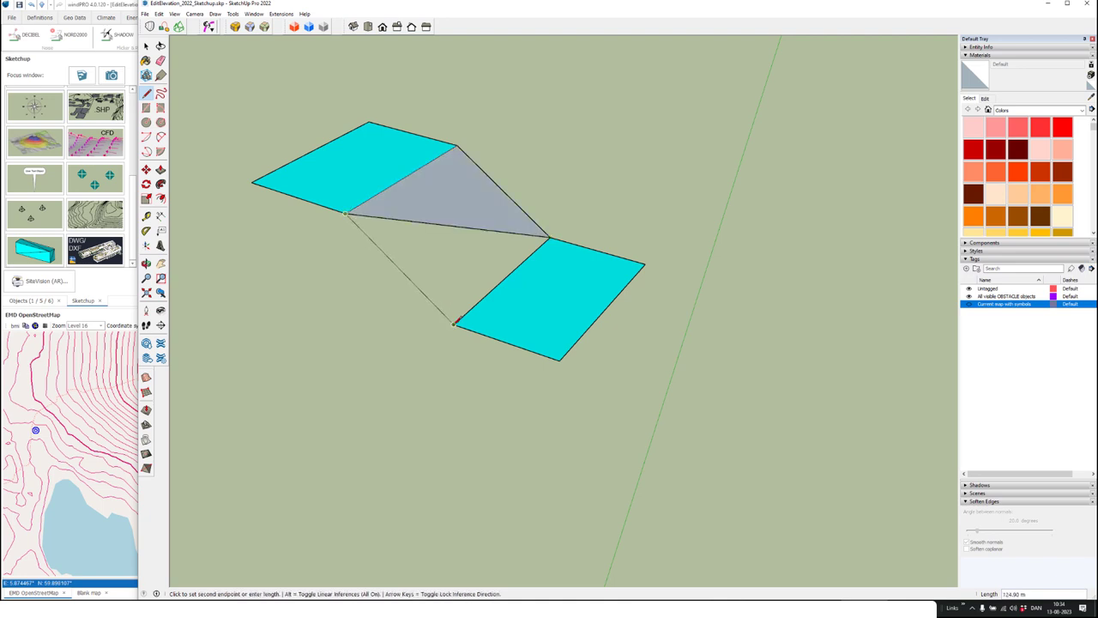
{"action": "left_click", "coordinate": [454, 323]}
{"action": "scroll", "coordinate": [597, 188], "scroll_direction": "down", "scroll_amount": 3}
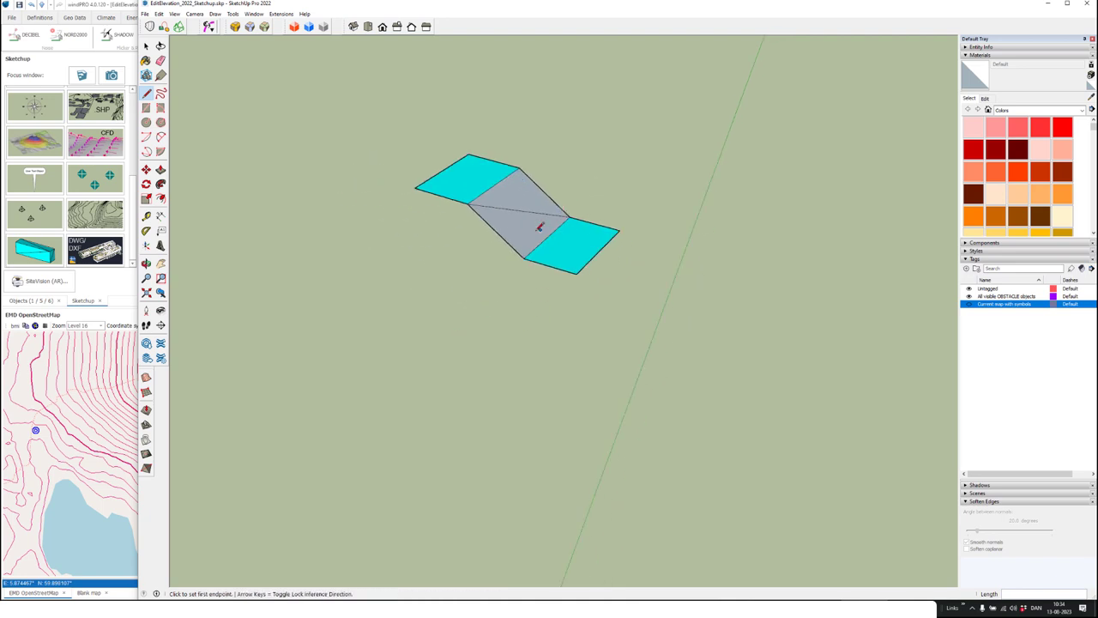
{"action": "scroll", "coordinate": [966, 316], "scroll_direction": "down", "scroll_amount": 1}
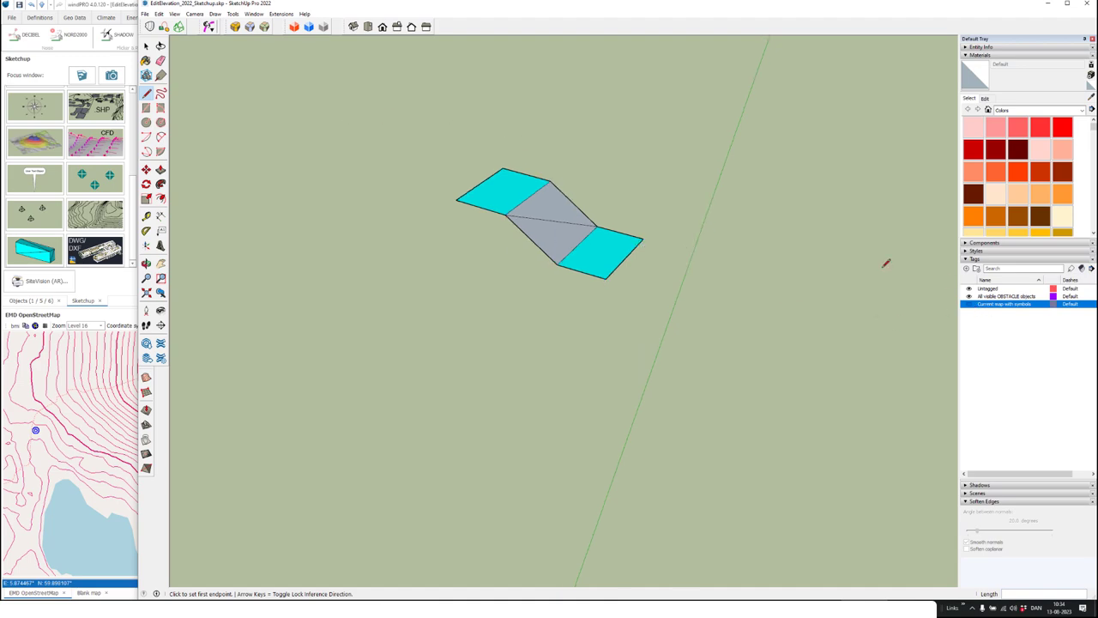
Check the connected pads and ramp against the terrain and look up the windPRO export commands for the selected surface
{"action": "left_click", "coordinate": [969, 305]}
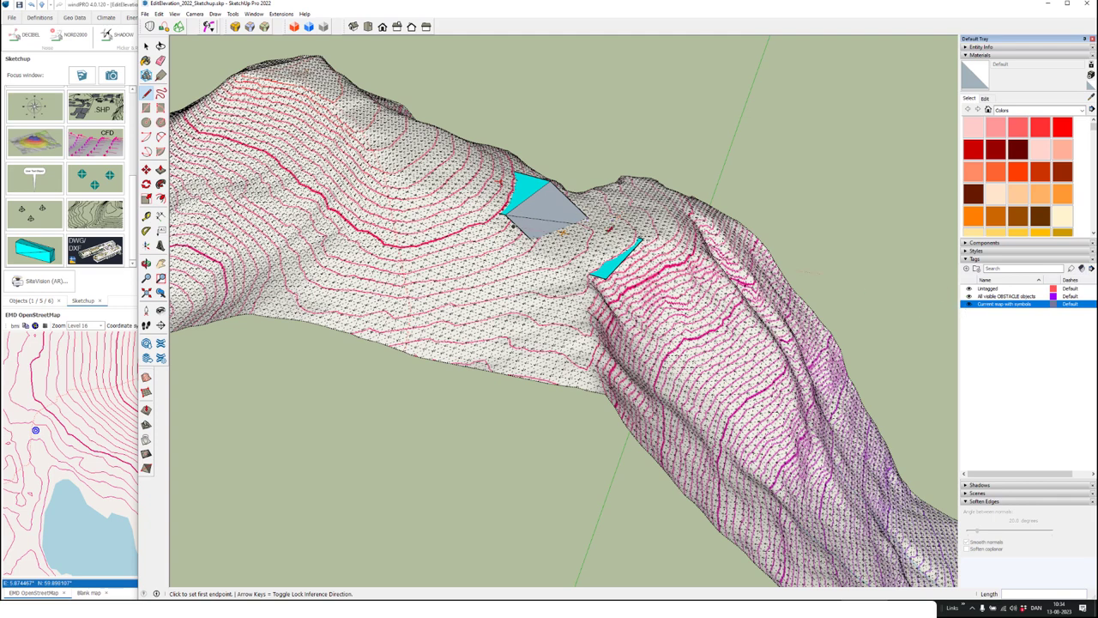
{"action": "left_click", "coordinate": [969, 304]}
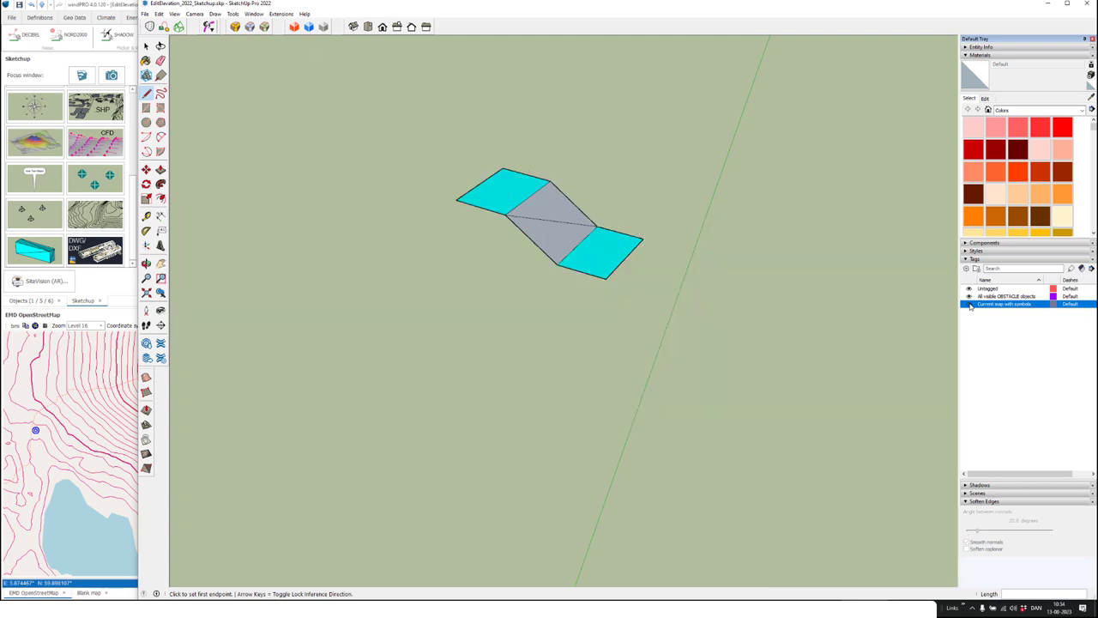
{"action": "left_click", "coordinate": [146, 45]}
{"action": "left_click_drag", "start_coordinate": [401, 129], "coordinate": [759, 356]}
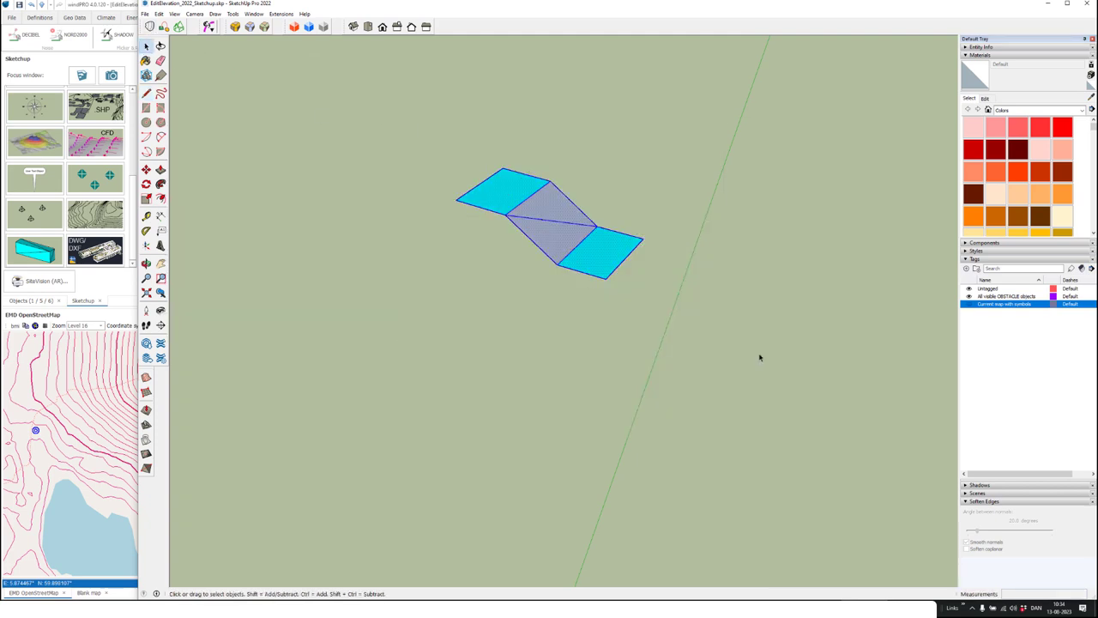
{"action": "left_click", "coordinate": [233, 13]}
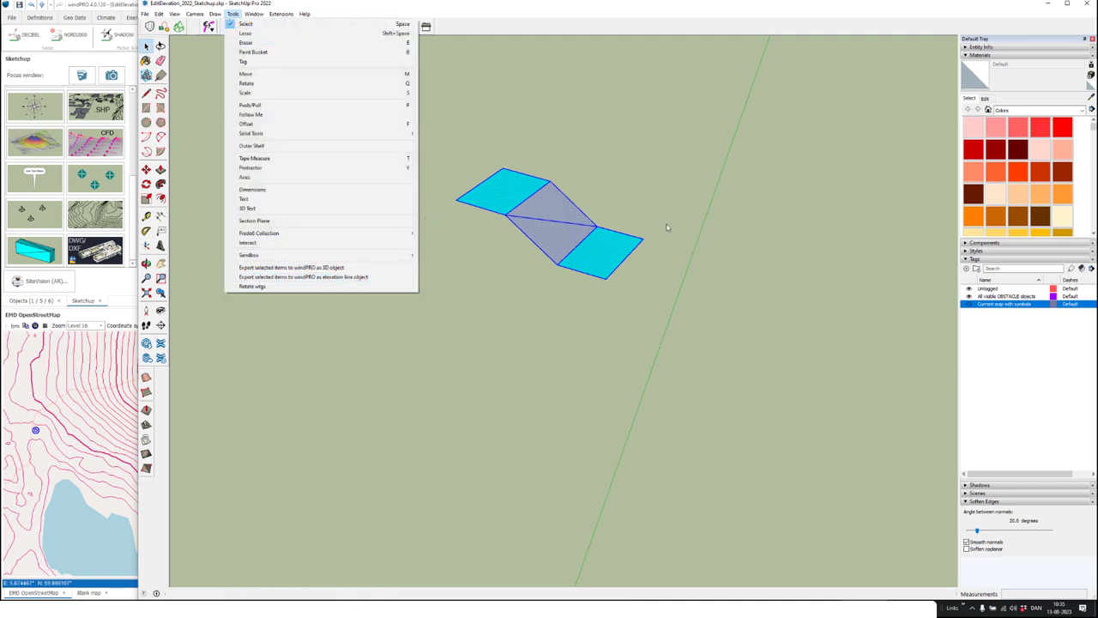
{"action": "left_click", "coordinate": [548, 295]}
{"action": "left_click", "coordinate": [502, 294]}
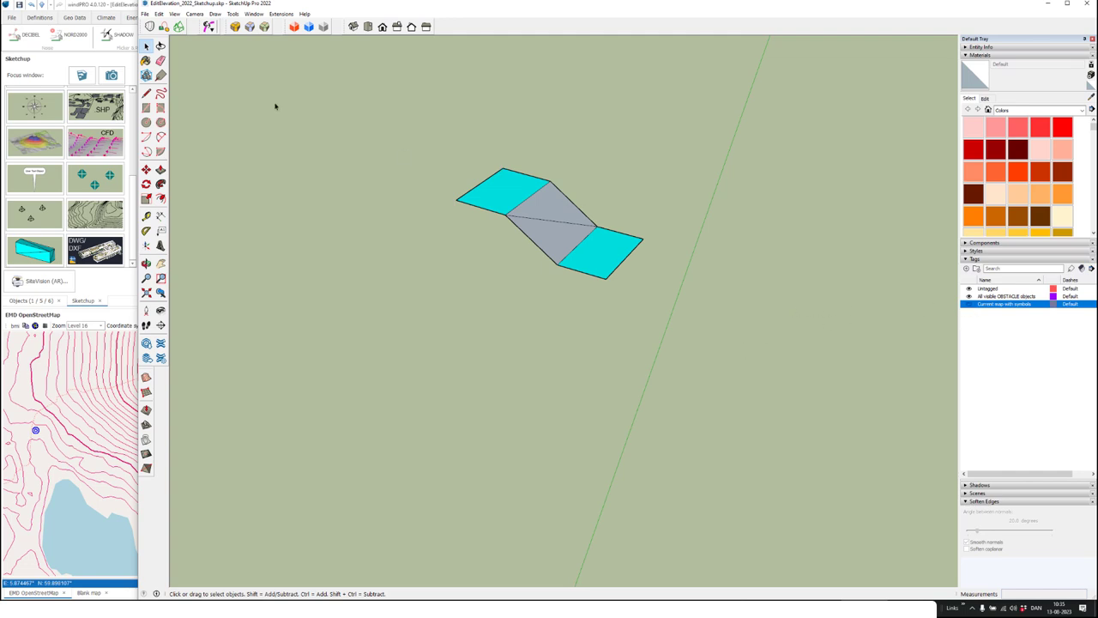
Move the connected pads and ramp straight up about 355 m and show the "Current map with symbols" tag again
{"action": "left_click_drag", "start_coordinate": [424, 139], "coordinate": [690, 348]}
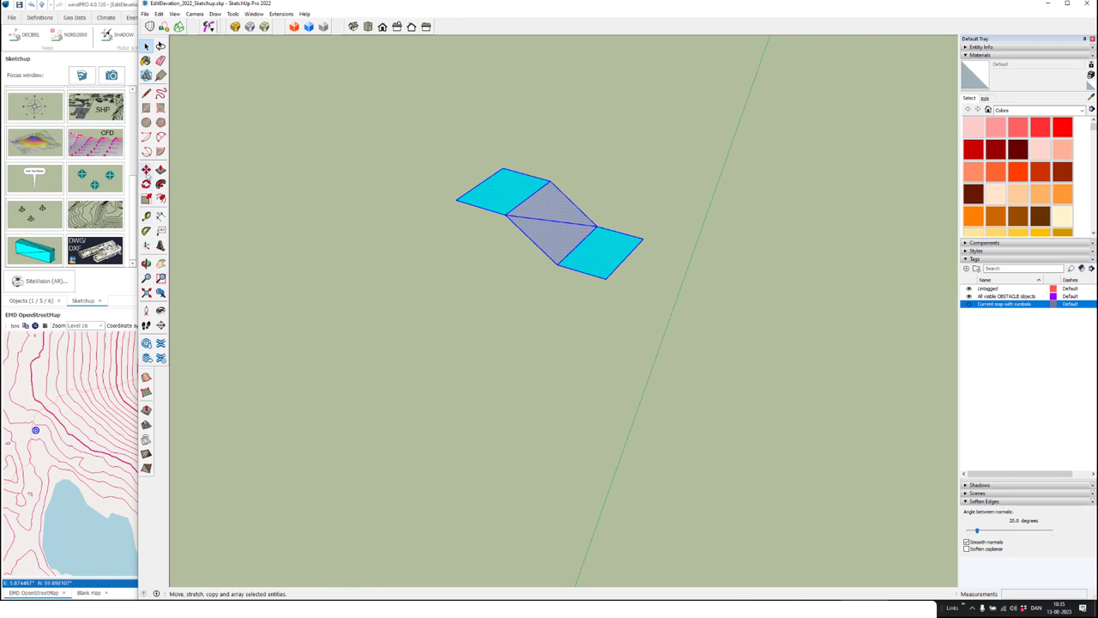
{"action": "left_click", "coordinate": [146, 170]}
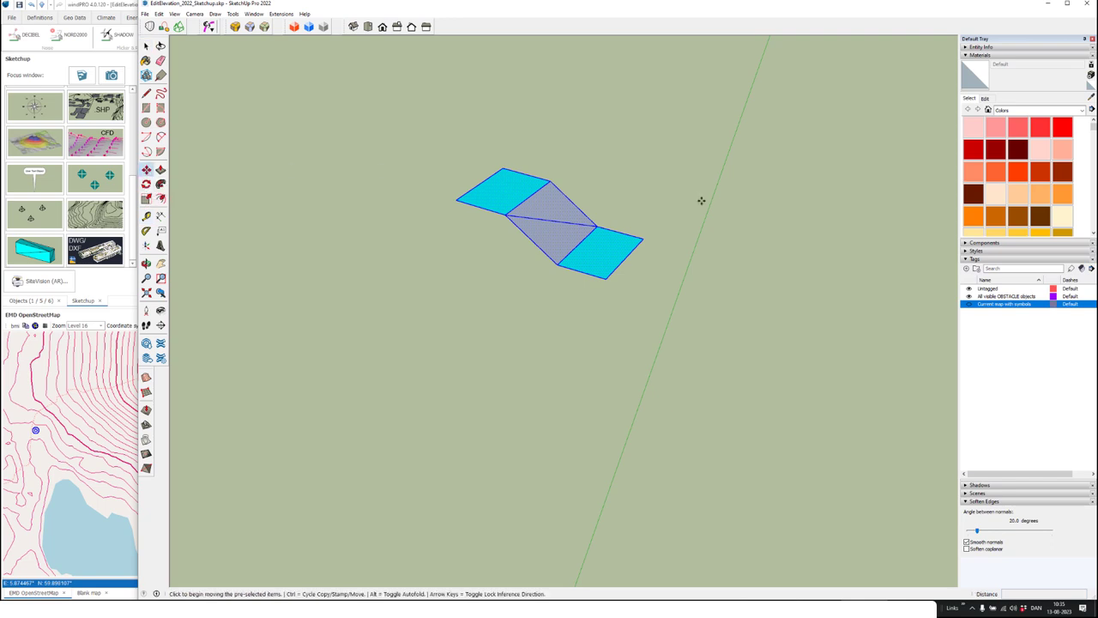
{"action": "left_click", "coordinate": [708, 198]}
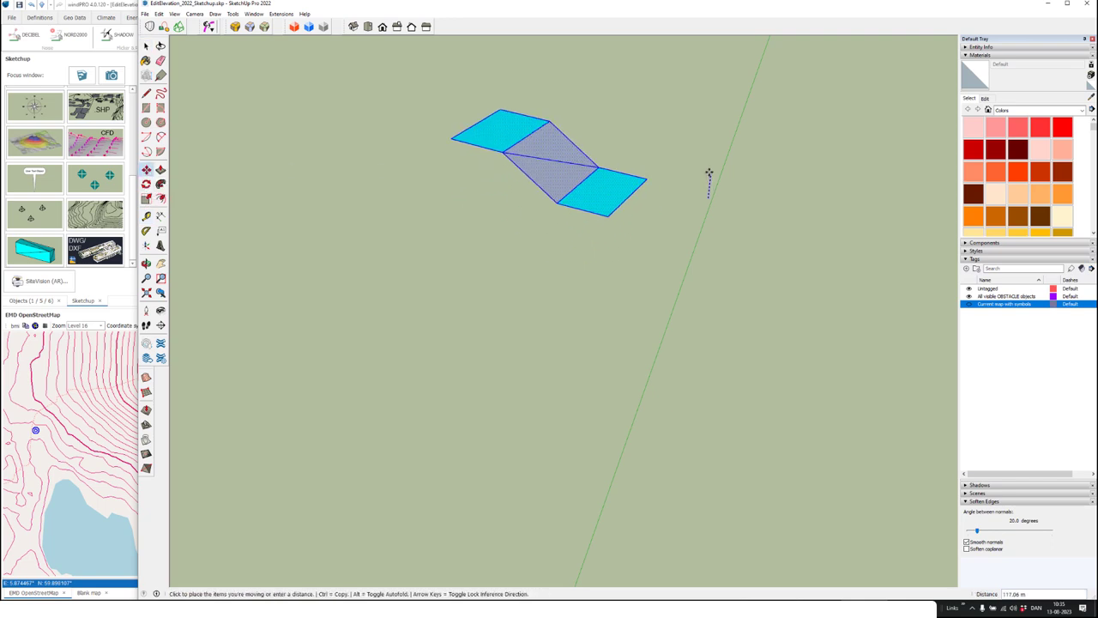
{"action": "left_click", "coordinate": [712, 120]}
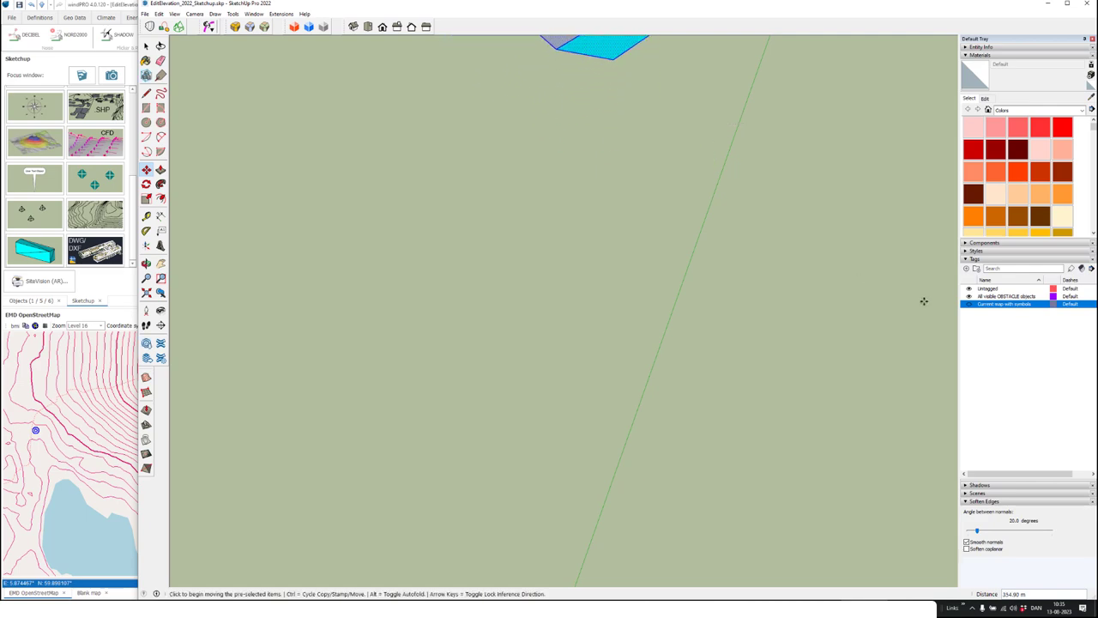
{"action": "left_click", "coordinate": [969, 304]}
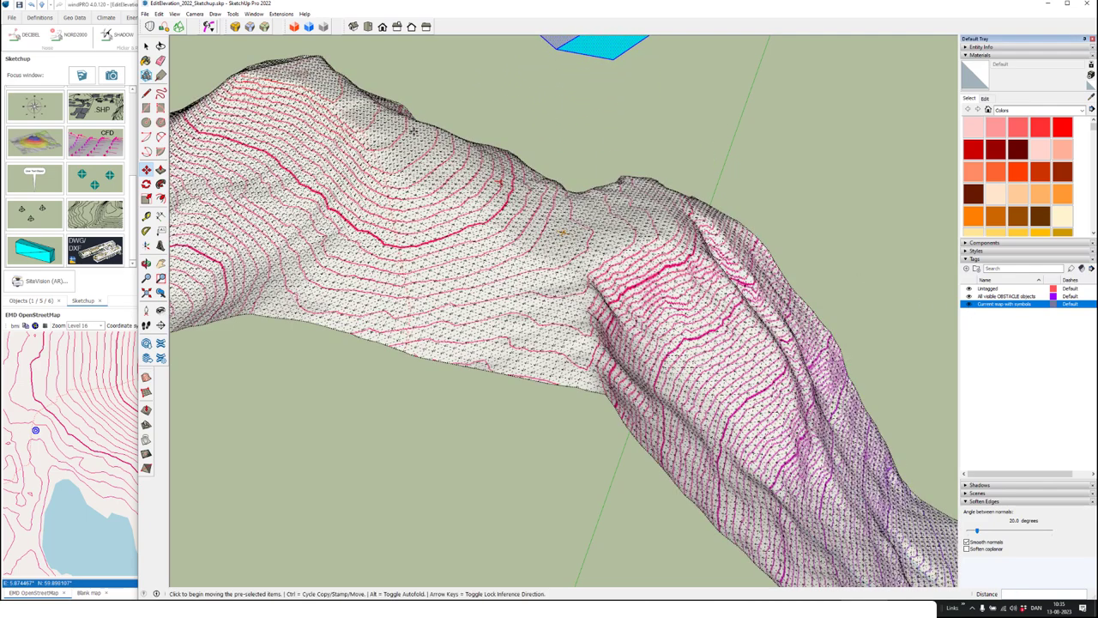
{"action": "left_click", "coordinate": [146, 76]}
{"action": "left_click_drag", "start_coordinate": [443, 280], "coordinate": [557, 304]}
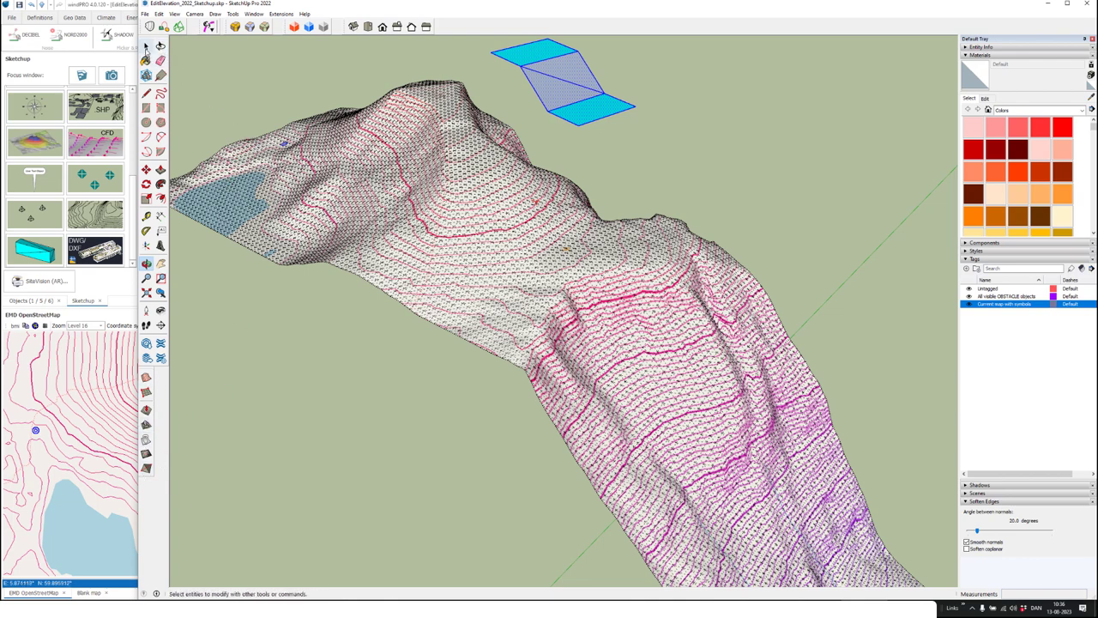
Unlock the terrain group
{"action": "left_click", "coordinate": [146, 47]}
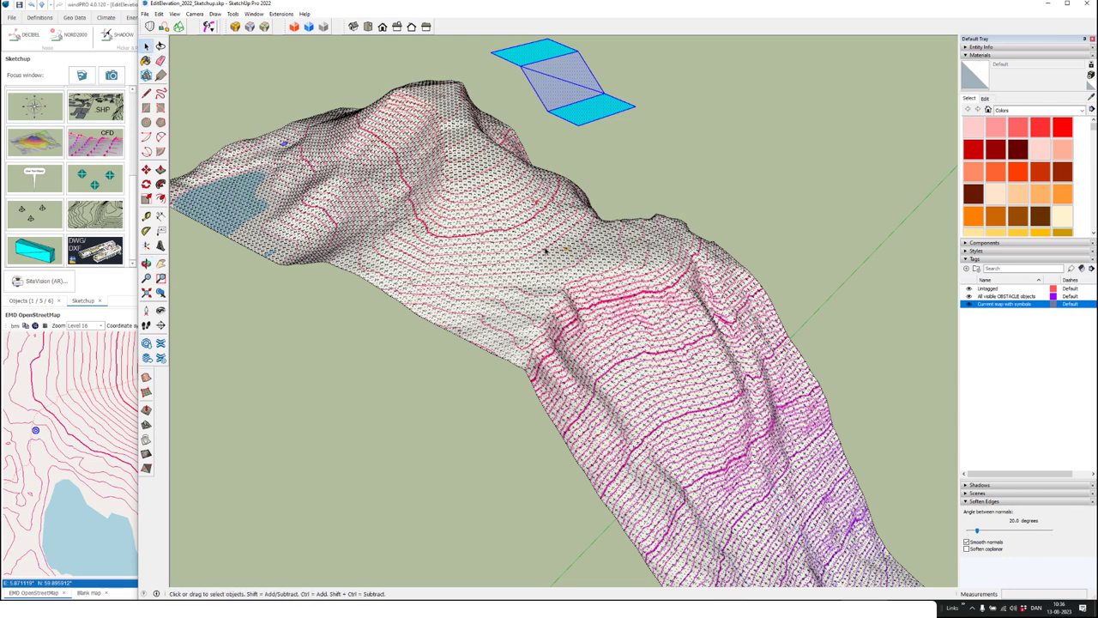
{"action": "left_click", "coordinate": [545, 251]}
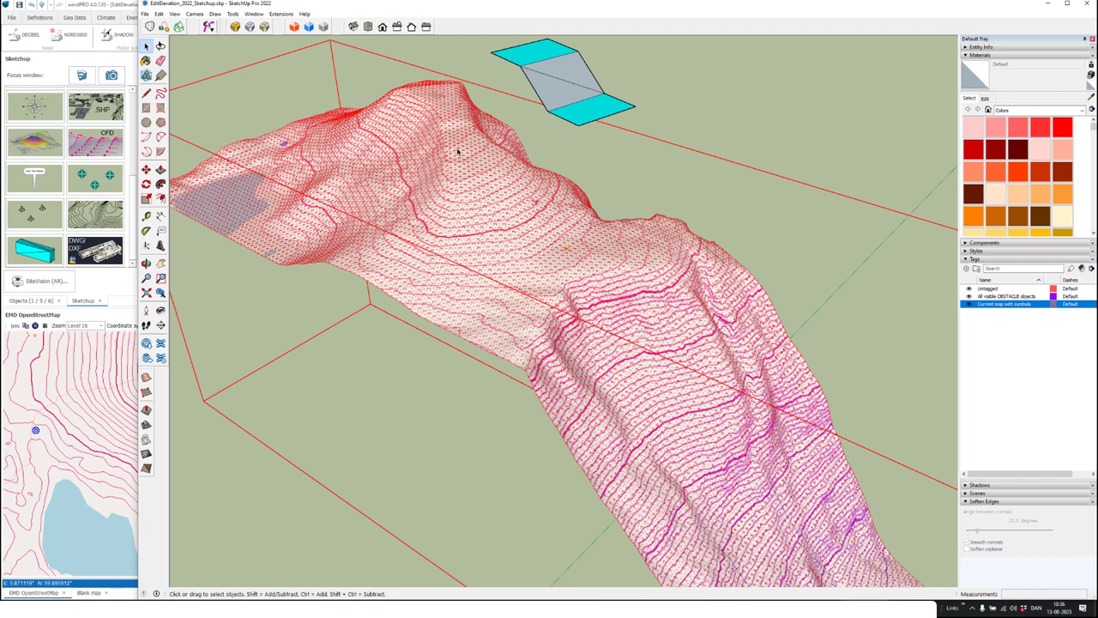
{"action": "right_click", "coordinate": [509, 216]}
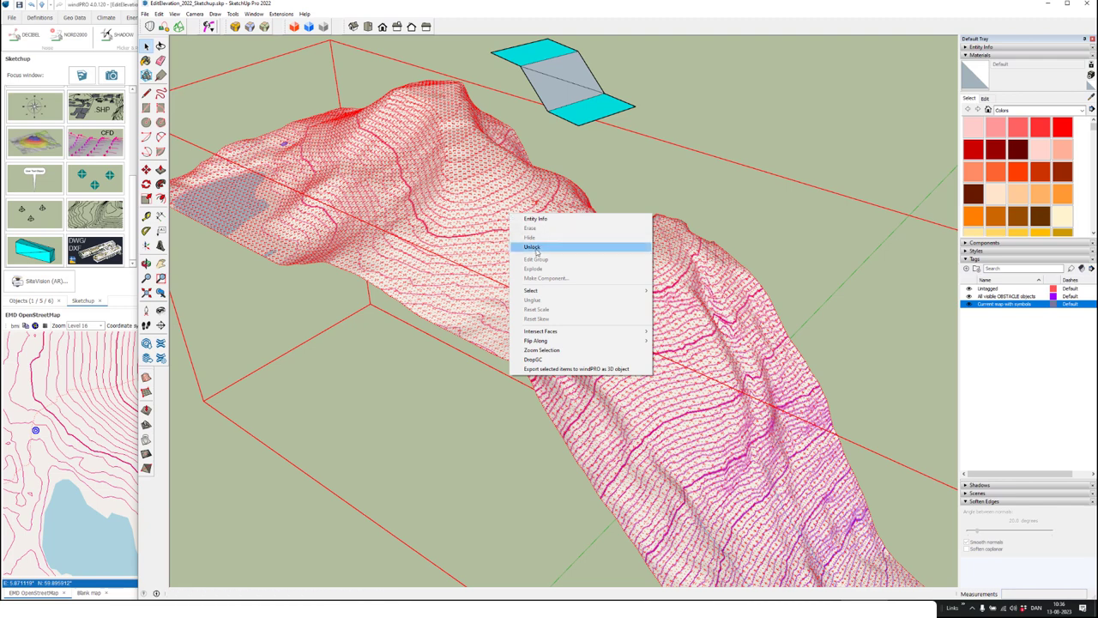
{"action": "left_click", "coordinate": [536, 247]}
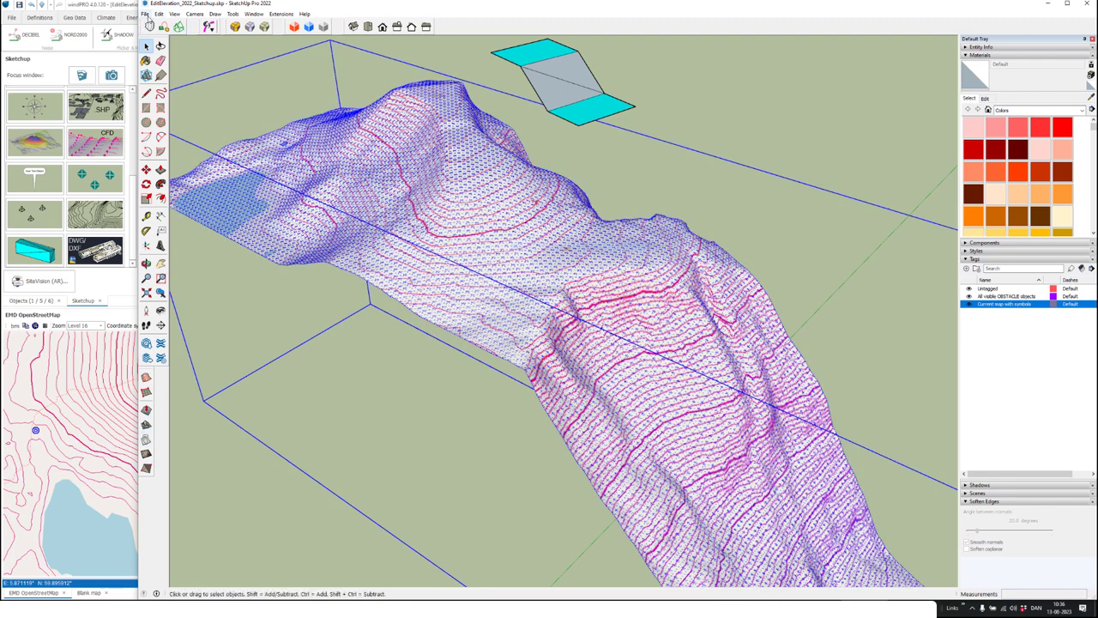
Save the model and clear the terrain selection
{"action": "left_click", "coordinate": [145, 13]}
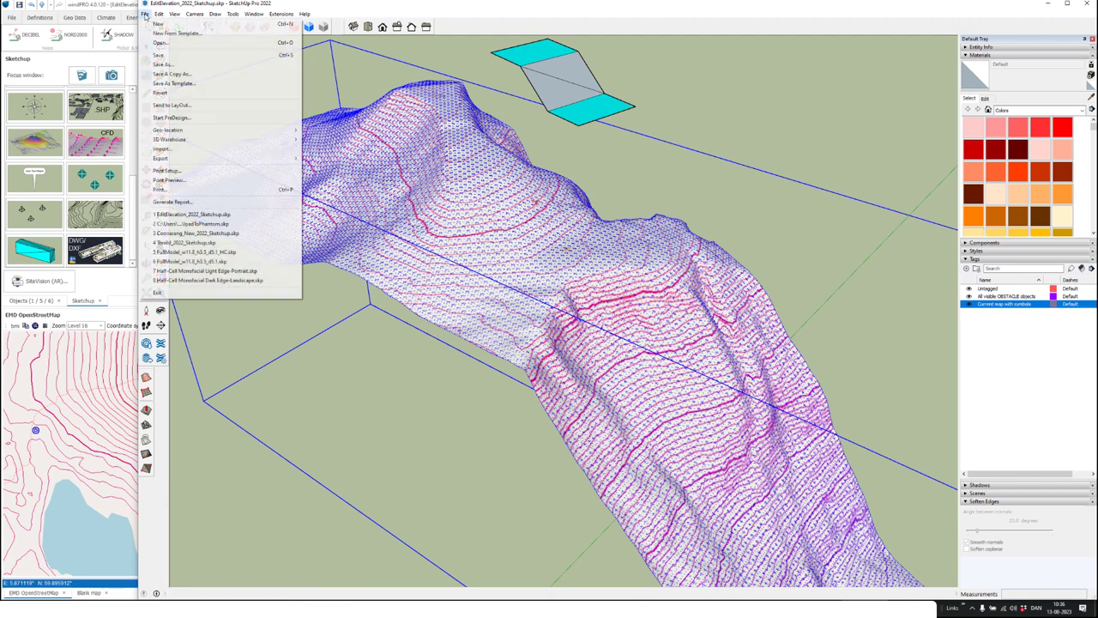
{"action": "left_click", "coordinate": [158, 56]}
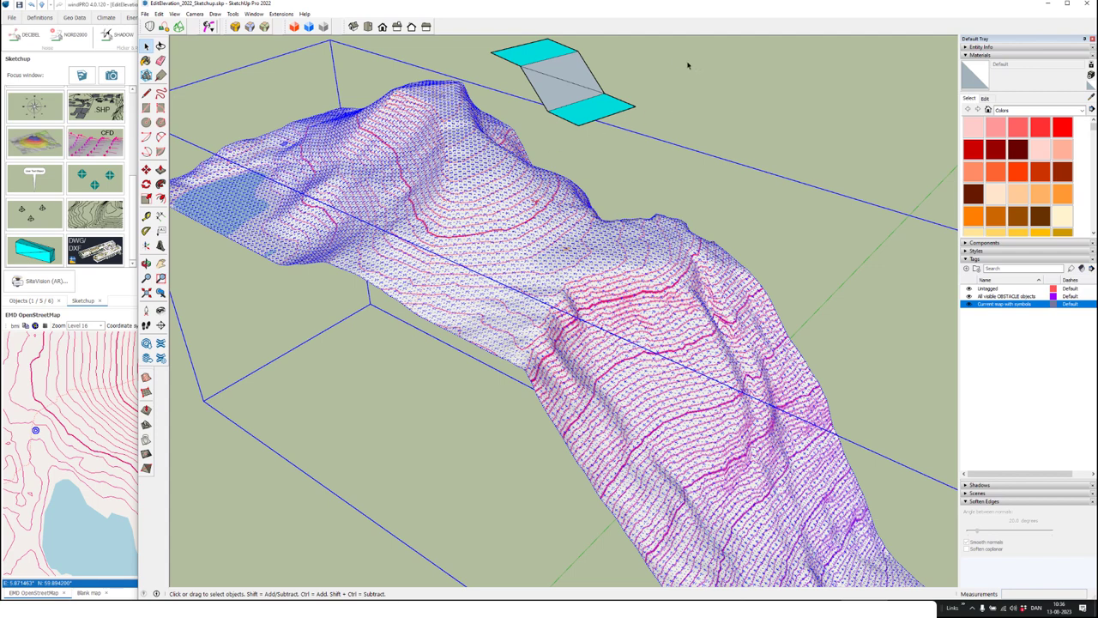
{"action": "left_click", "coordinate": [647, 58]}
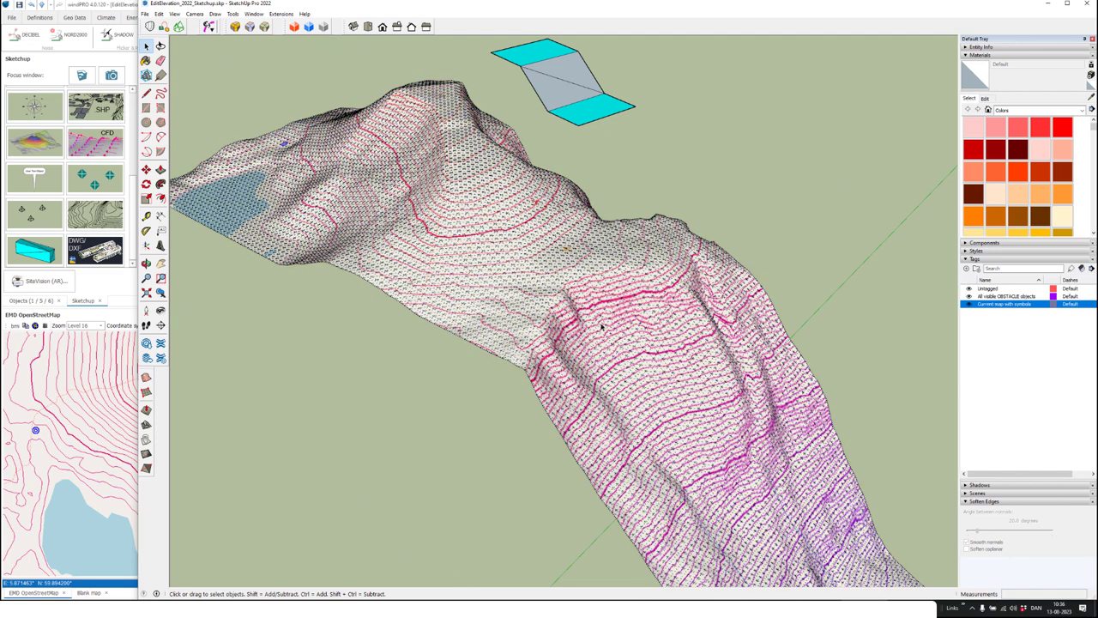
Select the floating pads and ramp for the Stamp tool and set the stamp offset to 50 m
{"action": "middle_click_drag", "start_coordinate": [618, 307], "coordinate": [566, 362]}
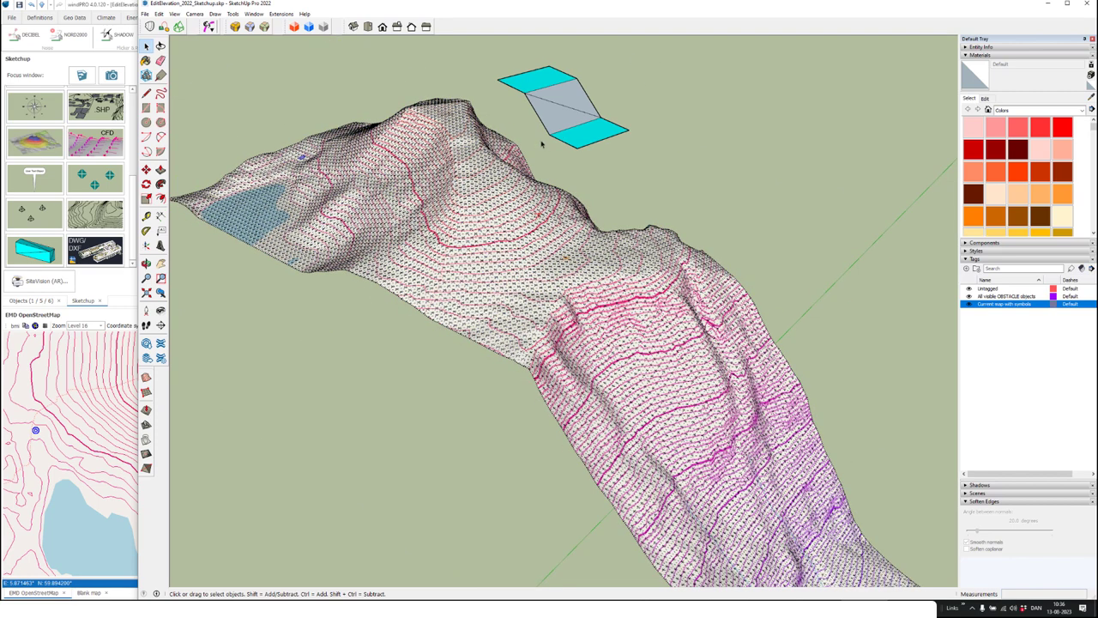
{"action": "left_click_drag", "start_coordinate": [488, 53], "coordinate": [649, 169]}
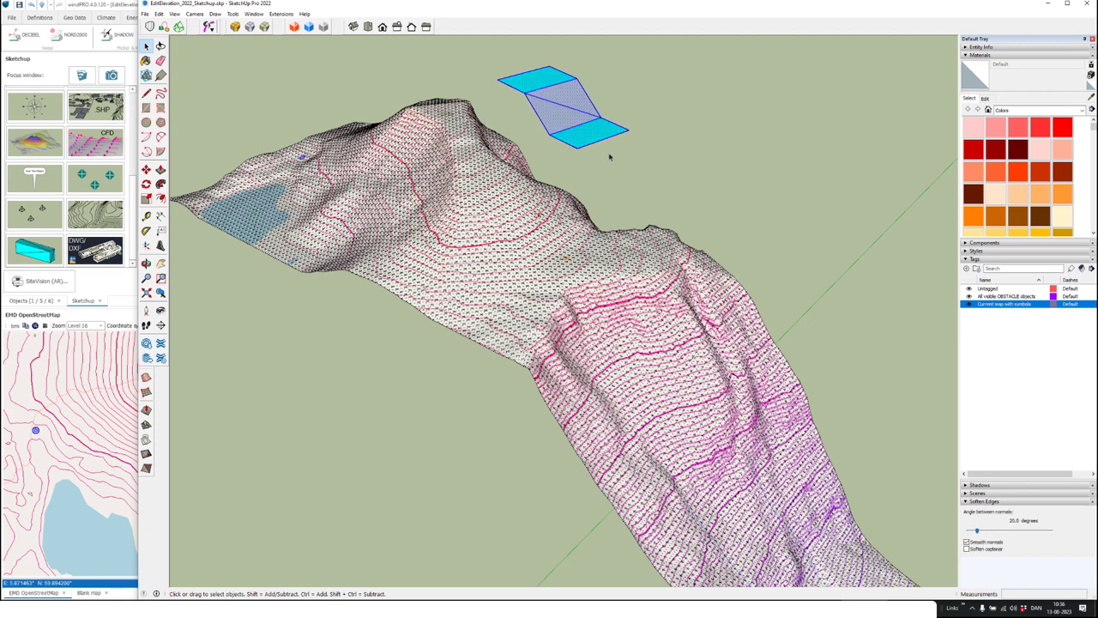
{"action": "left_click", "coordinate": [147, 424]}
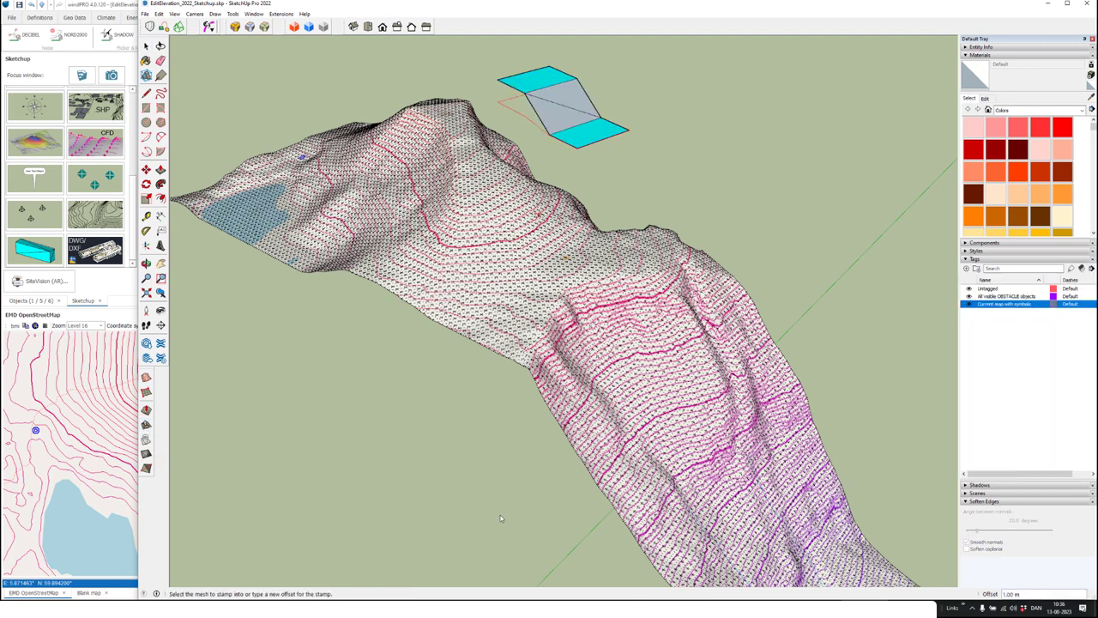
{"action": "left_click", "coordinate": [652, 507]}
{"action": "type", "text": "50"}
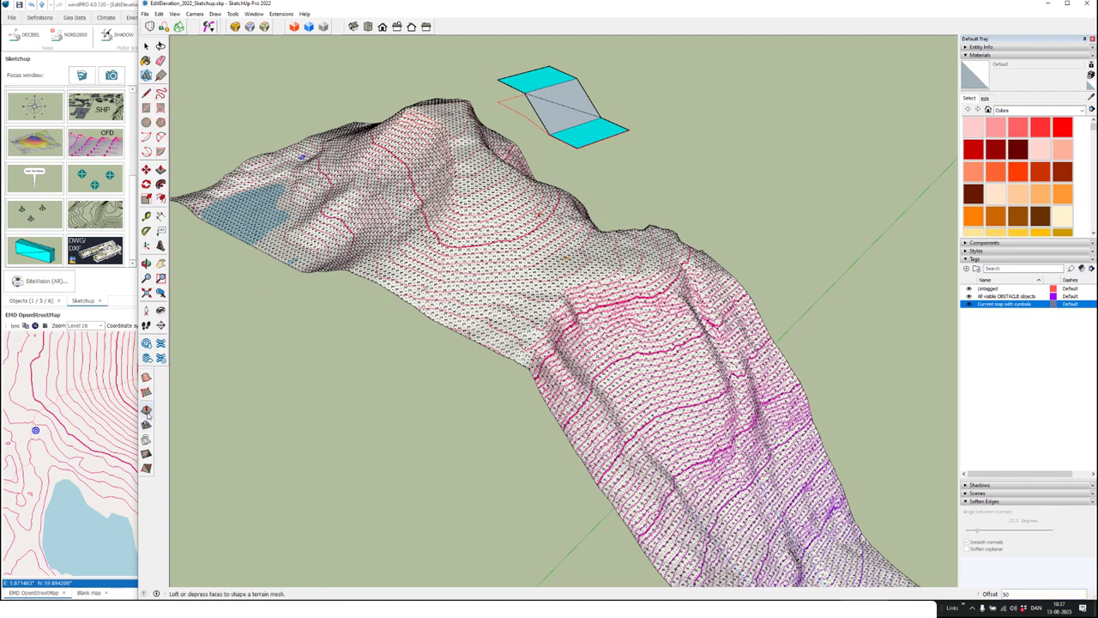
Stamp the reselected pads and ramp into the terrain mesh with the 50 m offset and accept the stamp's elevation
{"action": "left_click", "coordinate": [146, 45]}
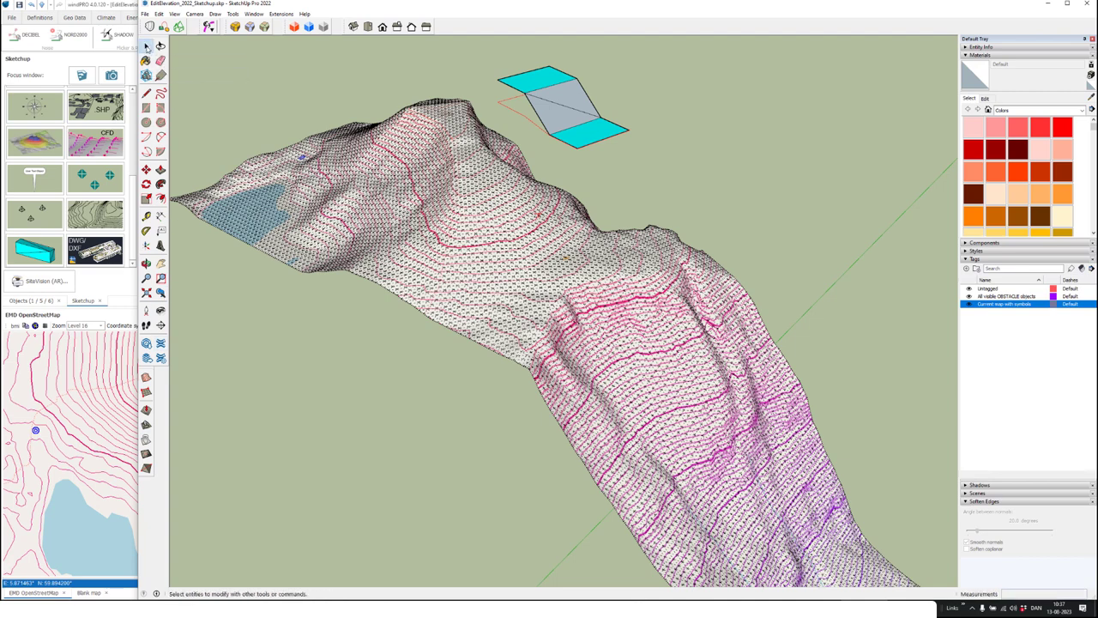
{"action": "left_click_drag", "start_coordinate": [485, 49], "coordinate": [646, 167]}
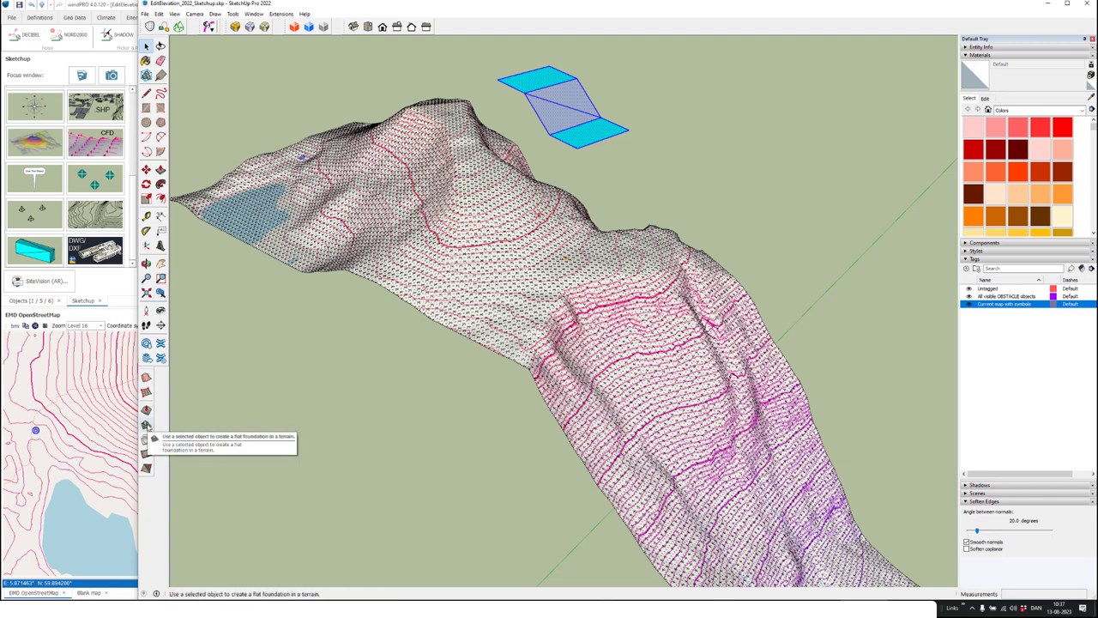
{"action": "left_click", "coordinate": [146, 425]}
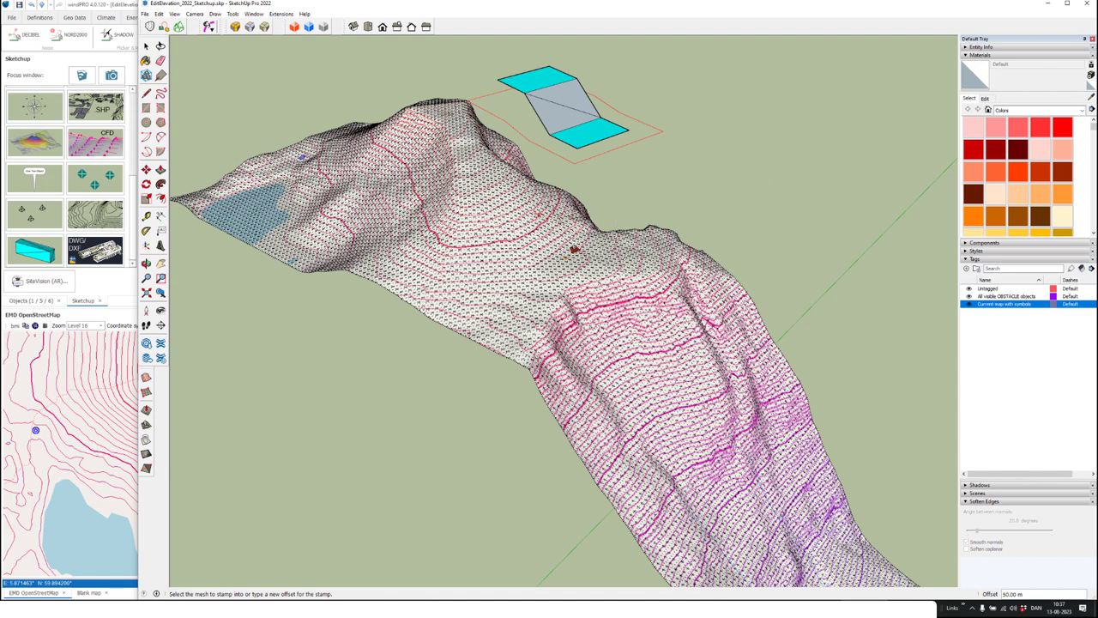
{"action": "left_click", "coordinate": [551, 279]}
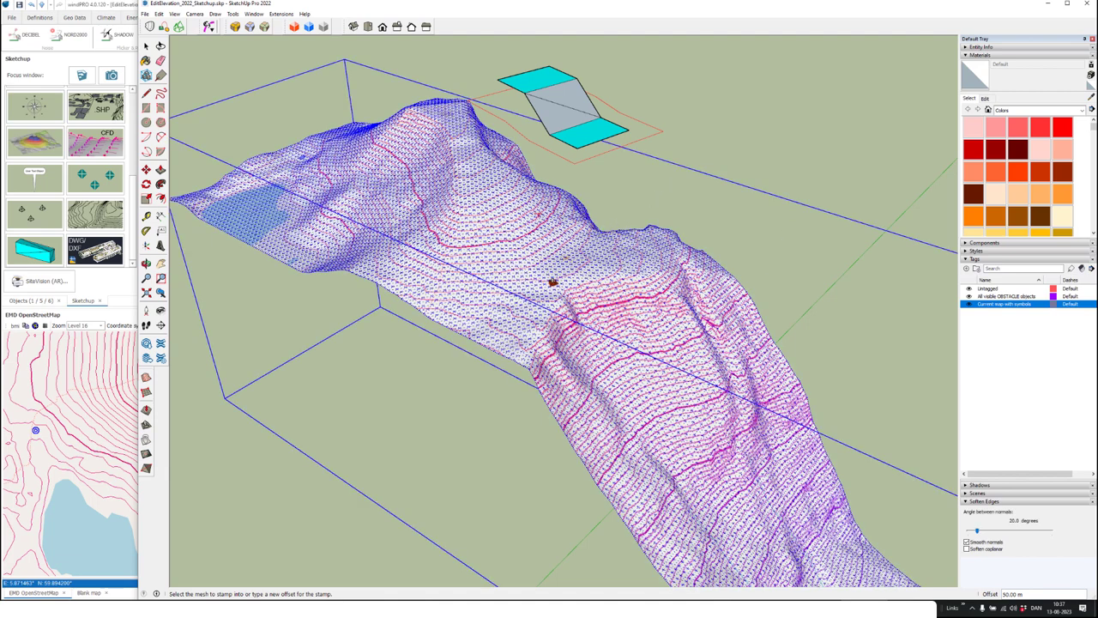
{"action": "left_click", "coordinate": [544, 284]}
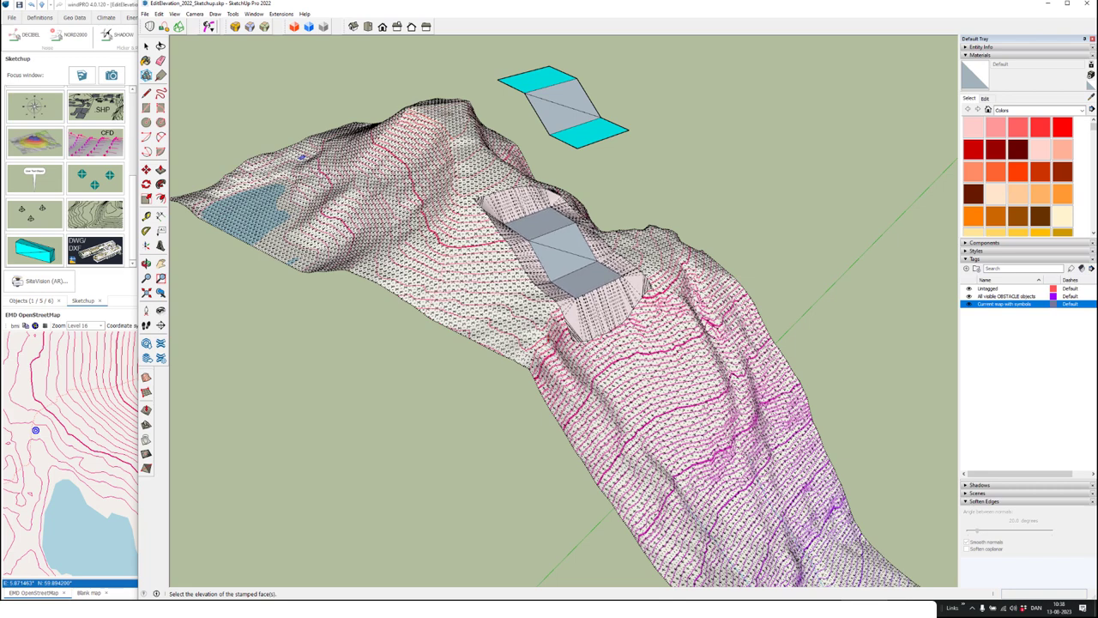
{"action": "key", "text": "Return"}
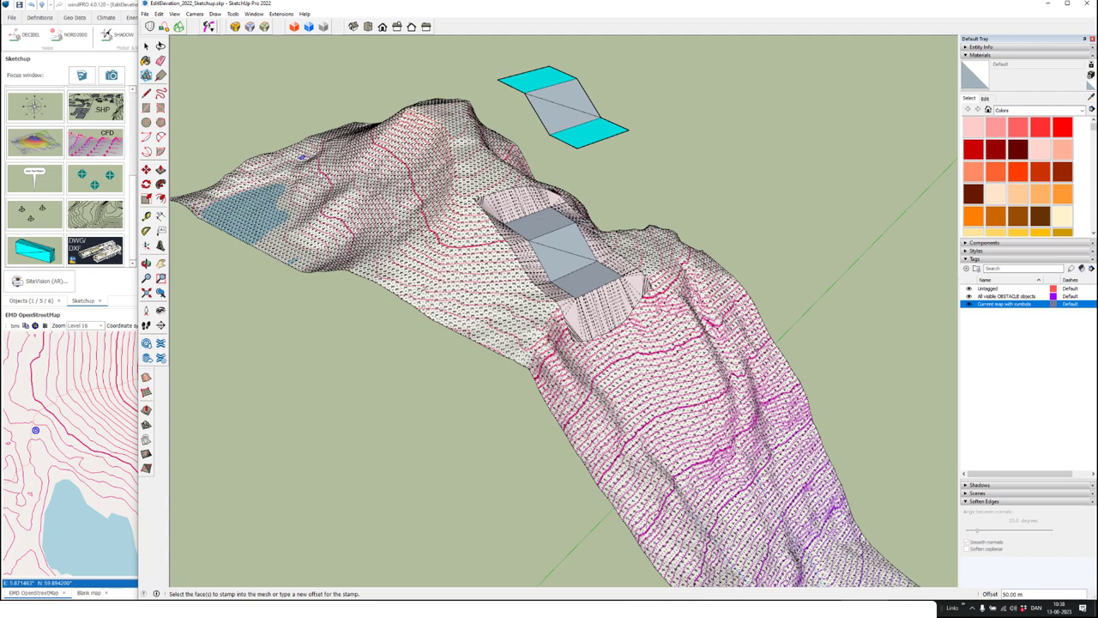
Leave the Stamp tool and delete the original pads and ramp floating above the terrain
{"action": "left_click", "coordinate": [532, 331]}
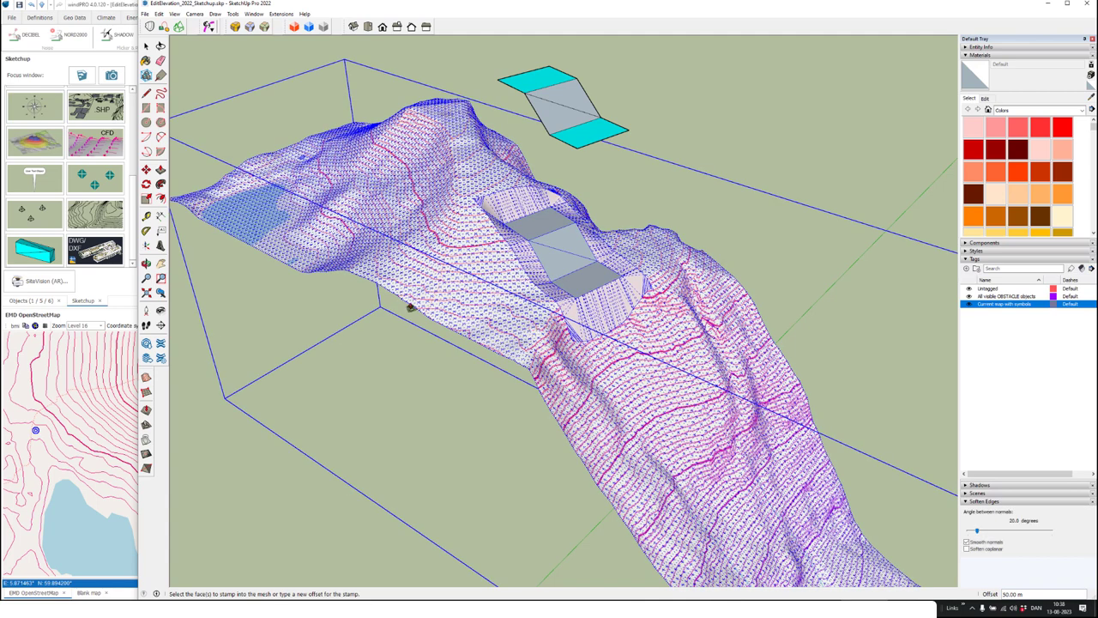
{"action": "left_click", "coordinate": [293, 130]}
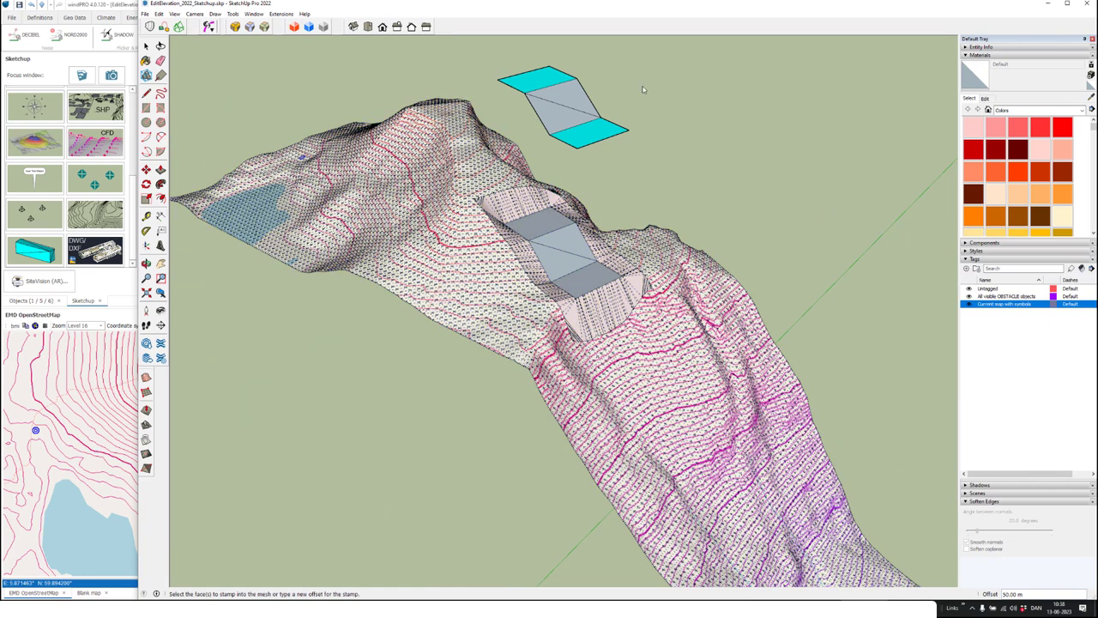
{"action": "left_click", "coordinate": [145, 47]}
{"action": "left_click", "coordinate": [145, 47]}
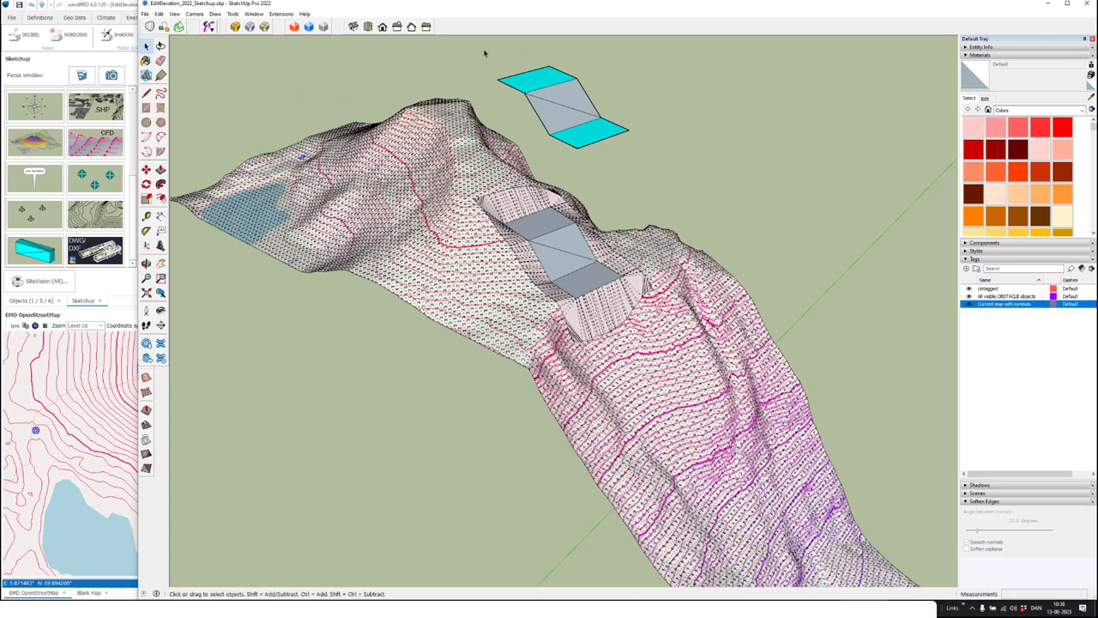
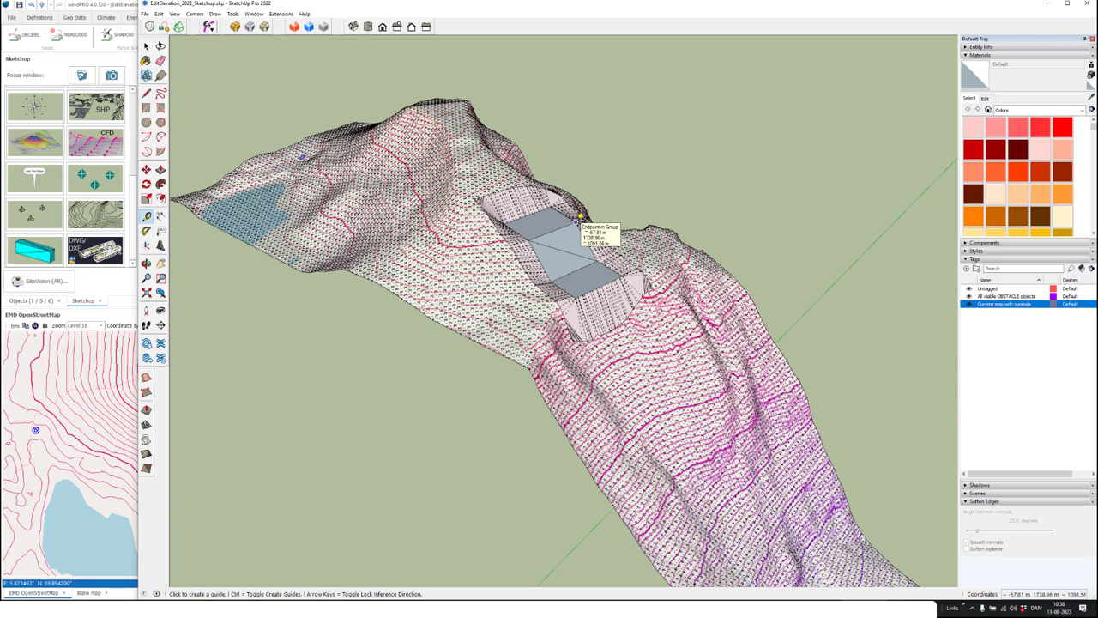
Switch to windPRO and place a user text object on the northeastern part of the western obstacle area
{"action": "left_click", "coordinate": [112, 279]}
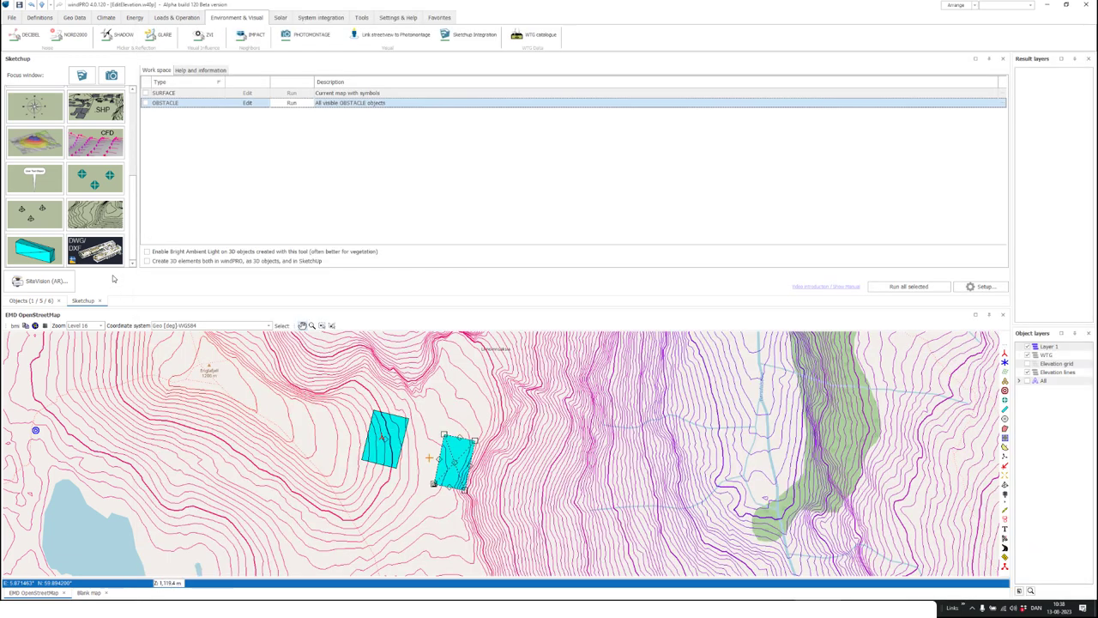
{"action": "left_click", "coordinate": [38, 301]}
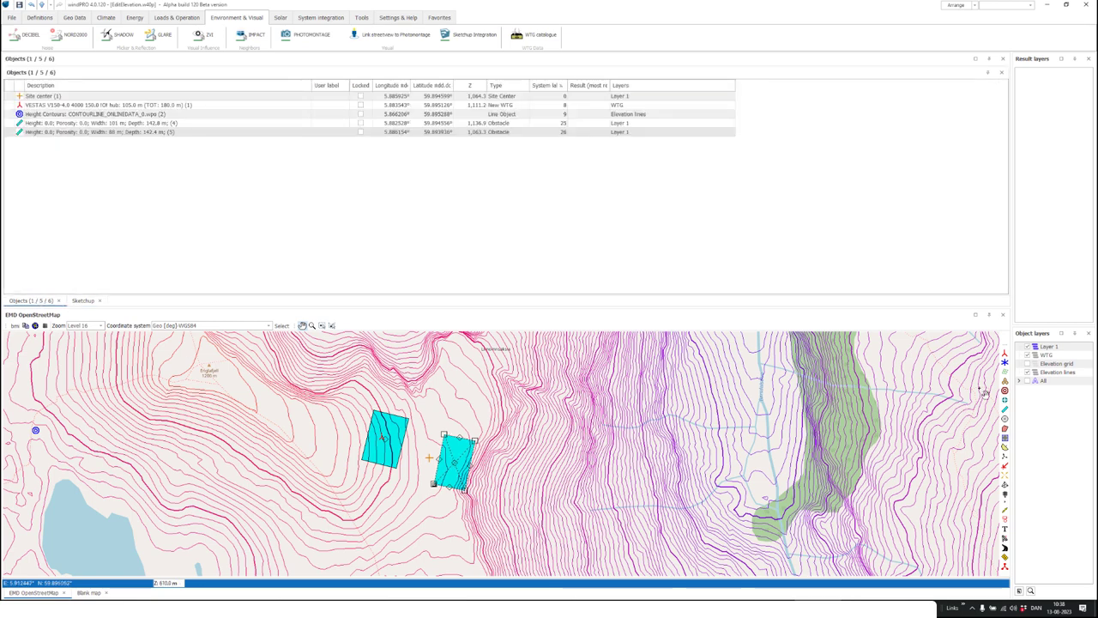
{"action": "left_click", "coordinate": [1005, 530]}
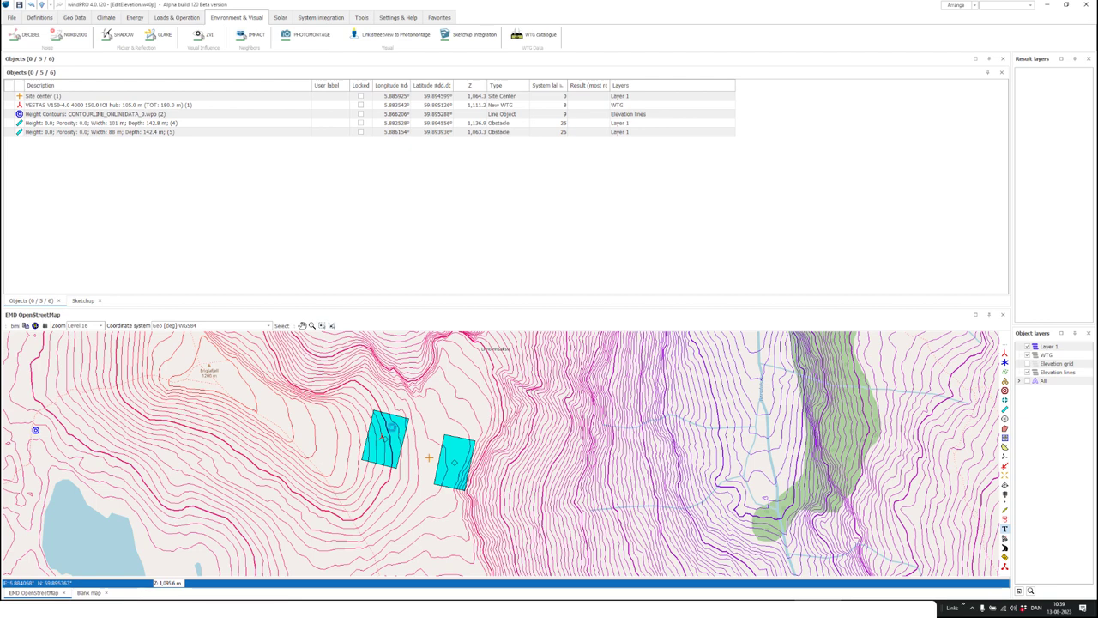
{"action": "double_click", "coordinate": [391, 427]}
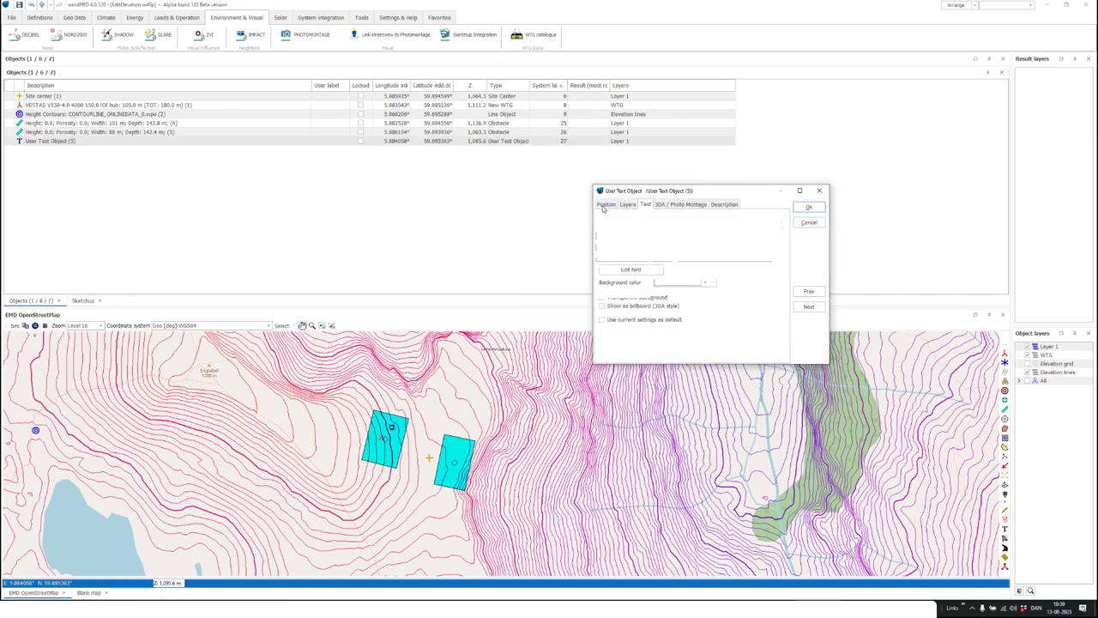
Turn off the text object's automatic elevation from the TIN and set its Z level to 1100 m
{"action": "left_click", "coordinate": [605, 205]}
{"action": "left_click", "coordinate": [682, 261]}
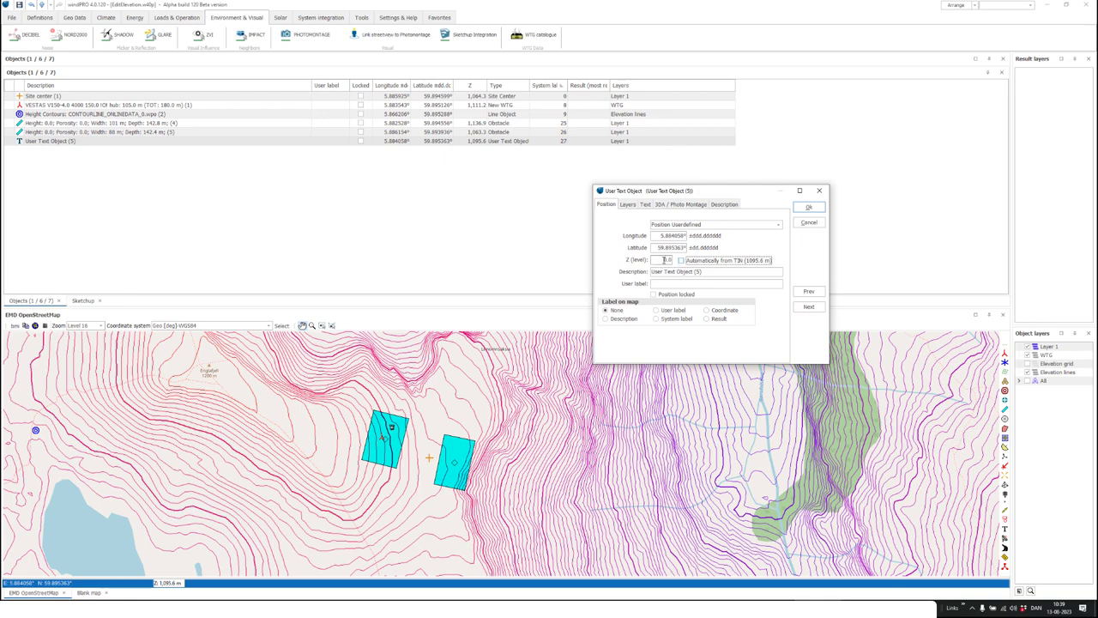
{"action": "double_click", "coordinate": [665, 260]}
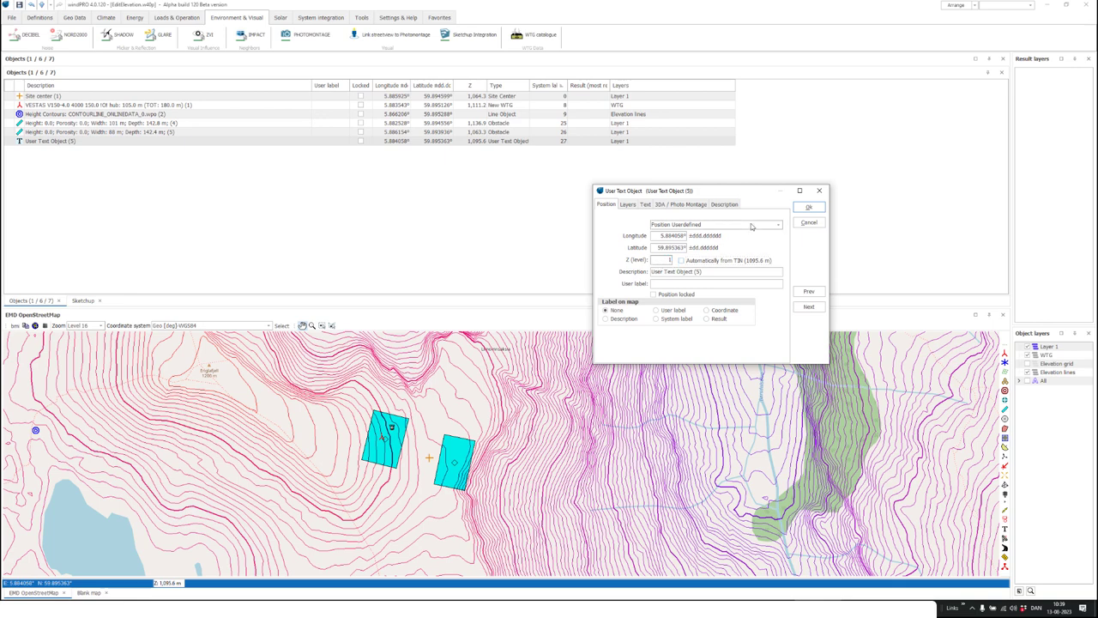
{"action": "left_click", "coordinate": [809, 207]}
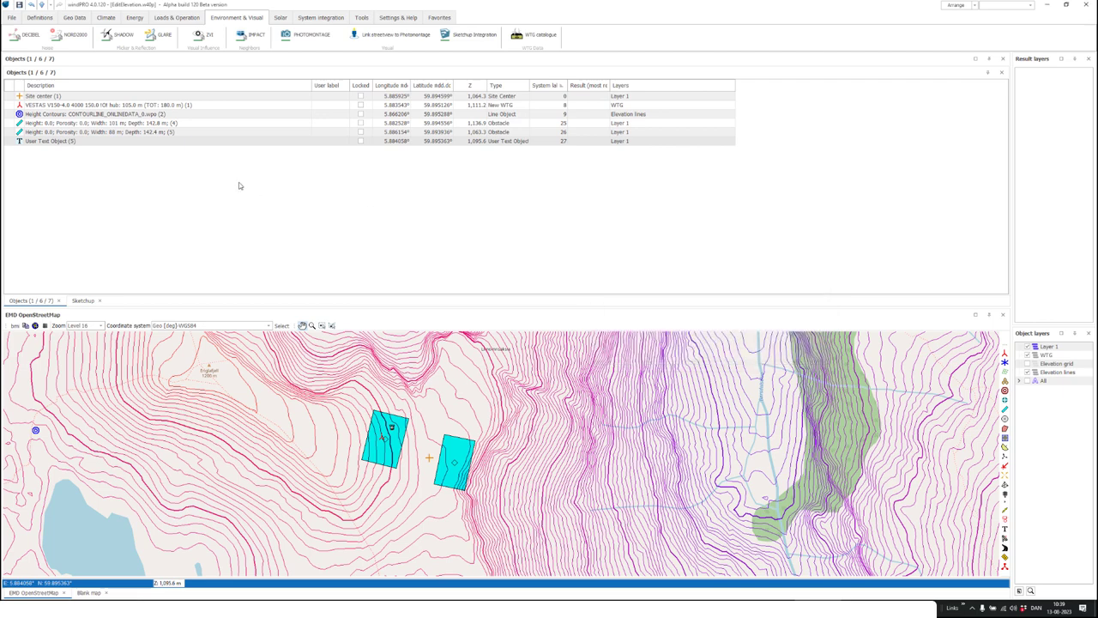
Create a 3D text element for "All selected Text objects" and run it to send the marker into the SketchUp model
{"action": "left_click", "coordinate": [82, 300]}
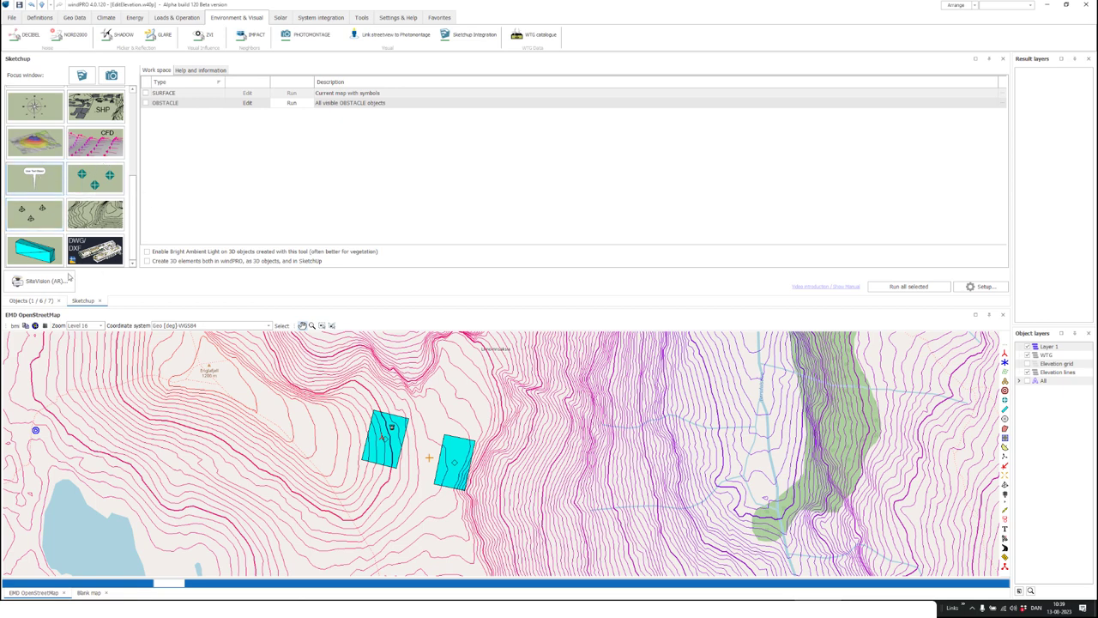
{"action": "left_click", "coordinate": [35, 301]}
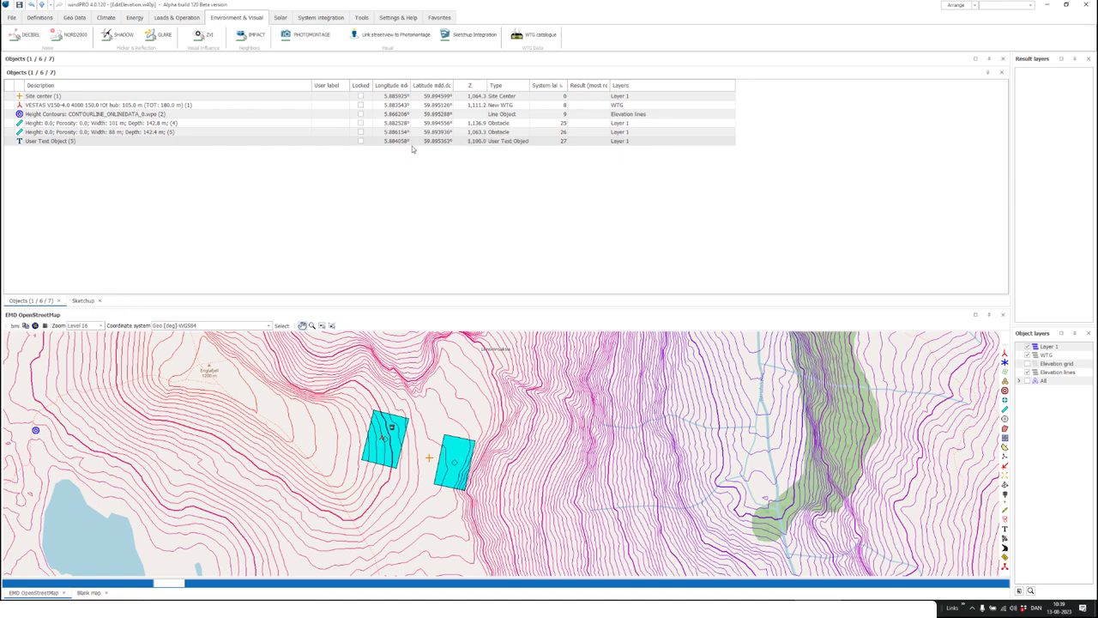
{"action": "left_click", "coordinate": [82, 300]}
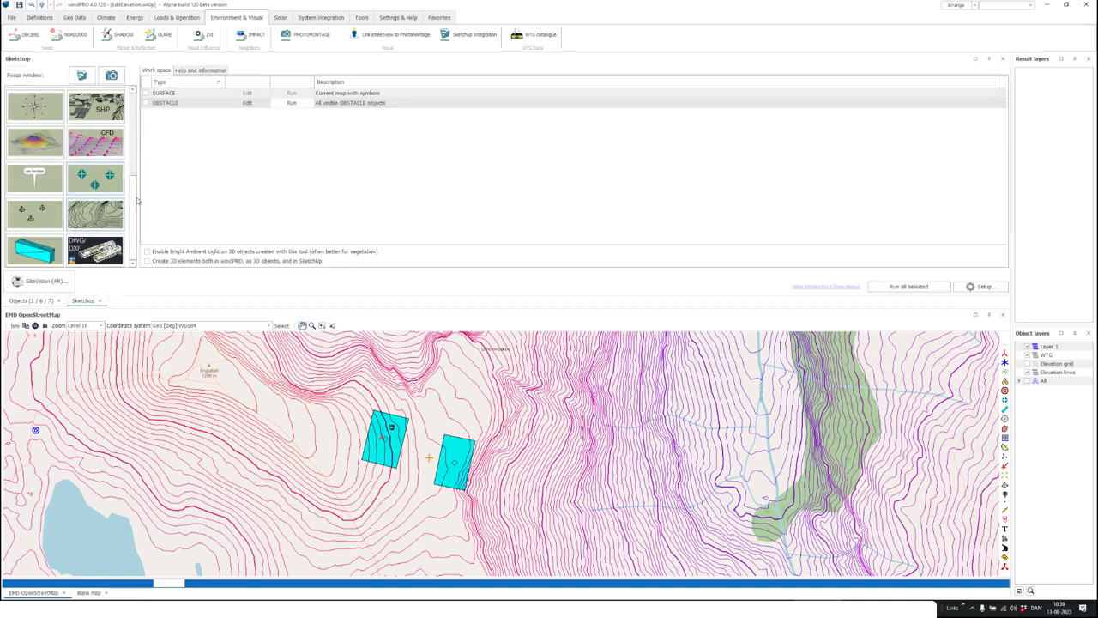
{"action": "double_click", "coordinate": [35, 177]}
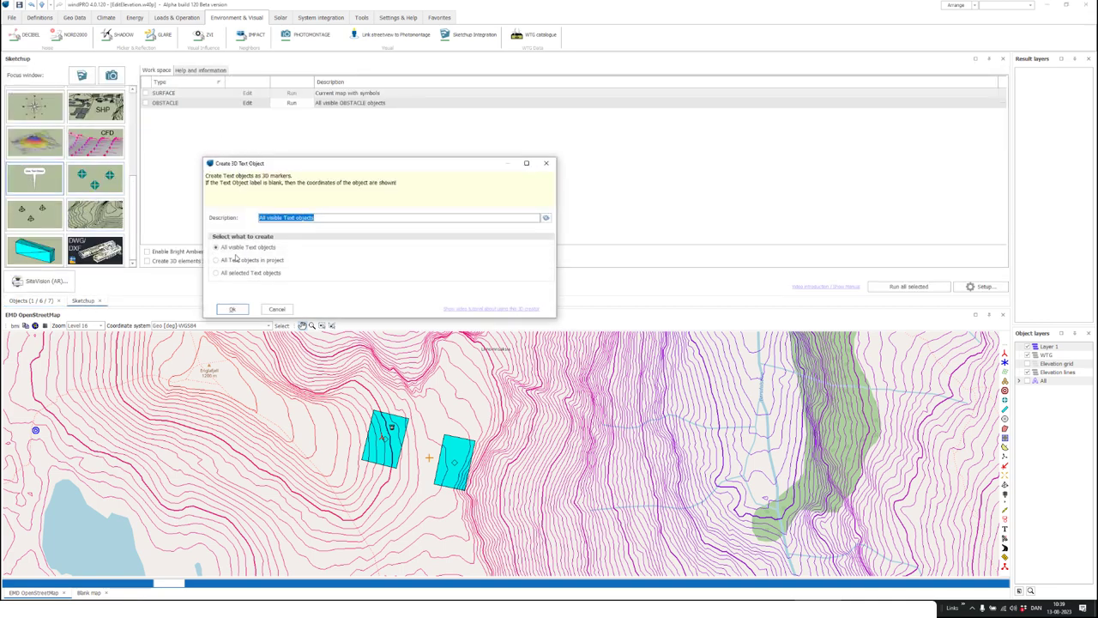
{"action": "left_click", "coordinate": [257, 273]}
{"action": "left_click", "coordinate": [232, 309]}
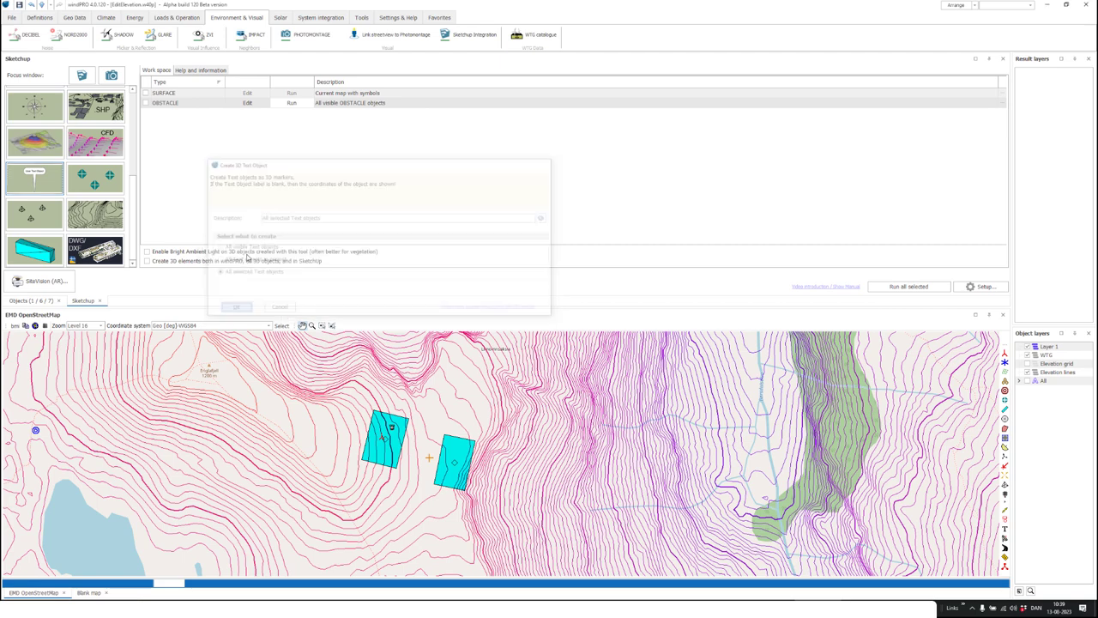
{"action": "left_click", "coordinate": [299, 95]}
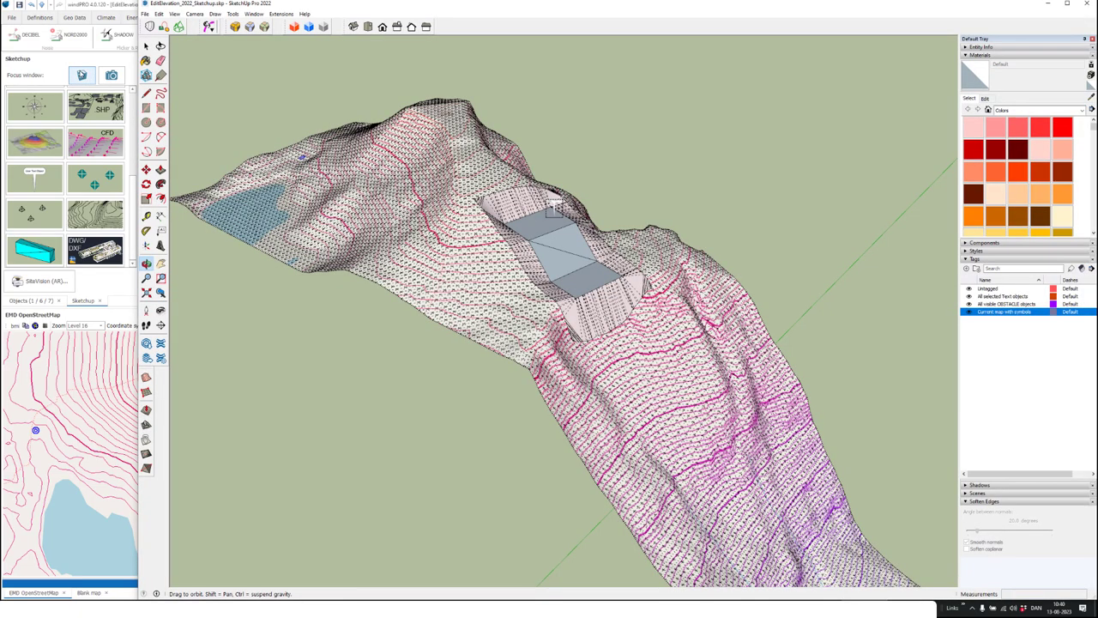
Compare the tip of the 1100 m text marker with the surface of the stamped upper pad
{"action": "scroll", "coordinate": [552, 205], "scroll_direction": "up", "scroll_amount": 6}
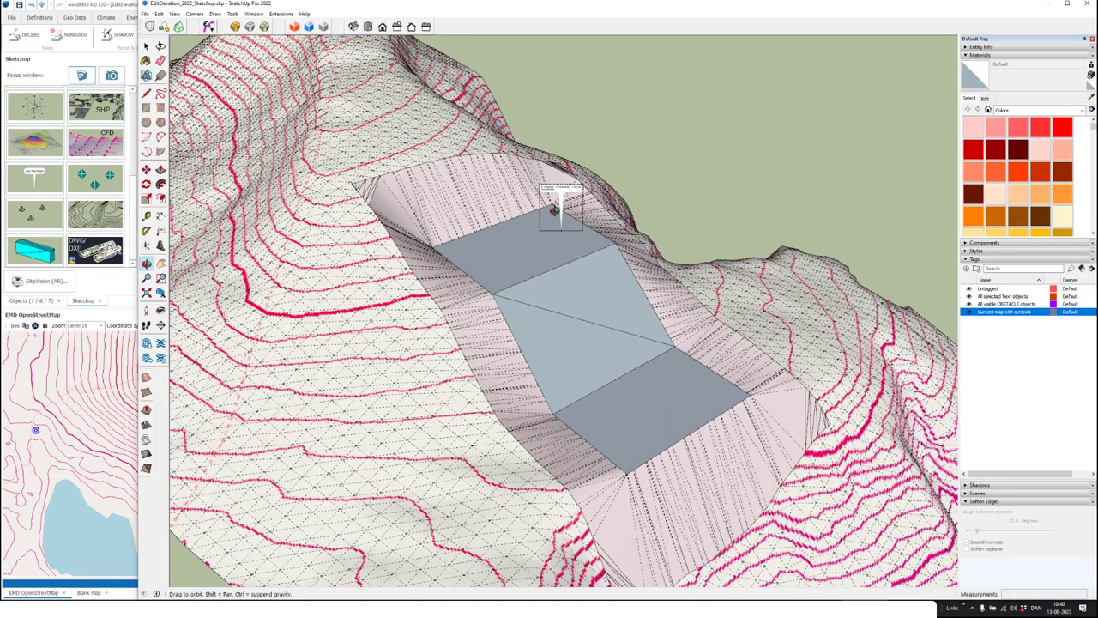
{"action": "scroll", "coordinate": [554, 211], "scroll_direction": "up", "scroll_amount": 4}
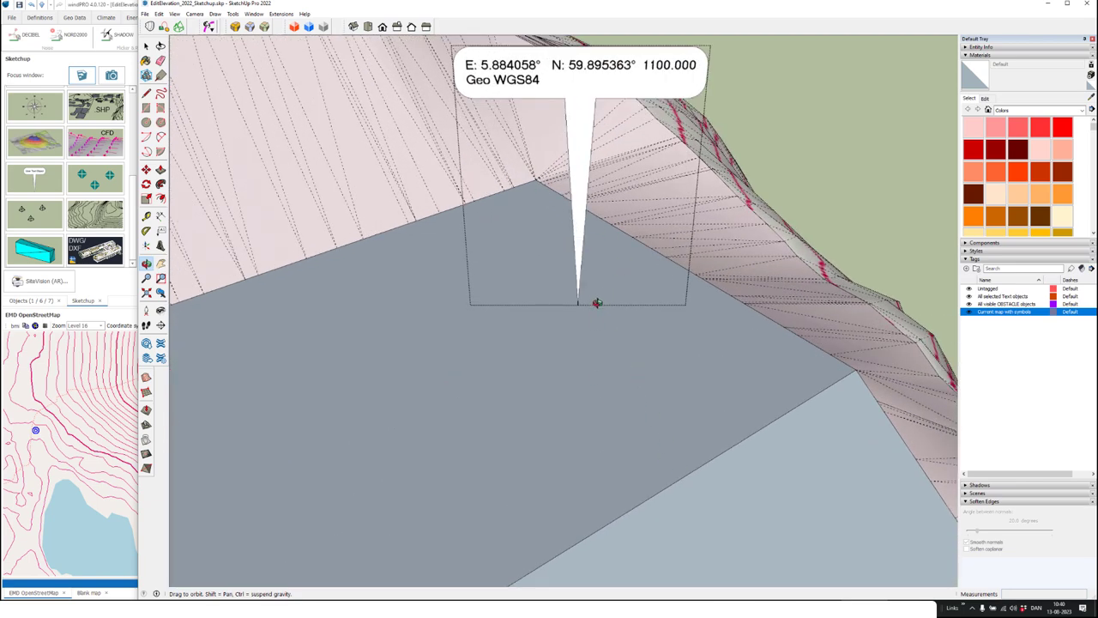
{"action": "scroll", "coordinate": [596, 304], "scroll_direction": "up", "scroll_amount": 3}
{"action": "scroll", "coordinate": [563, 314], "scroll_direction": "up", "scroll_amount": 4}
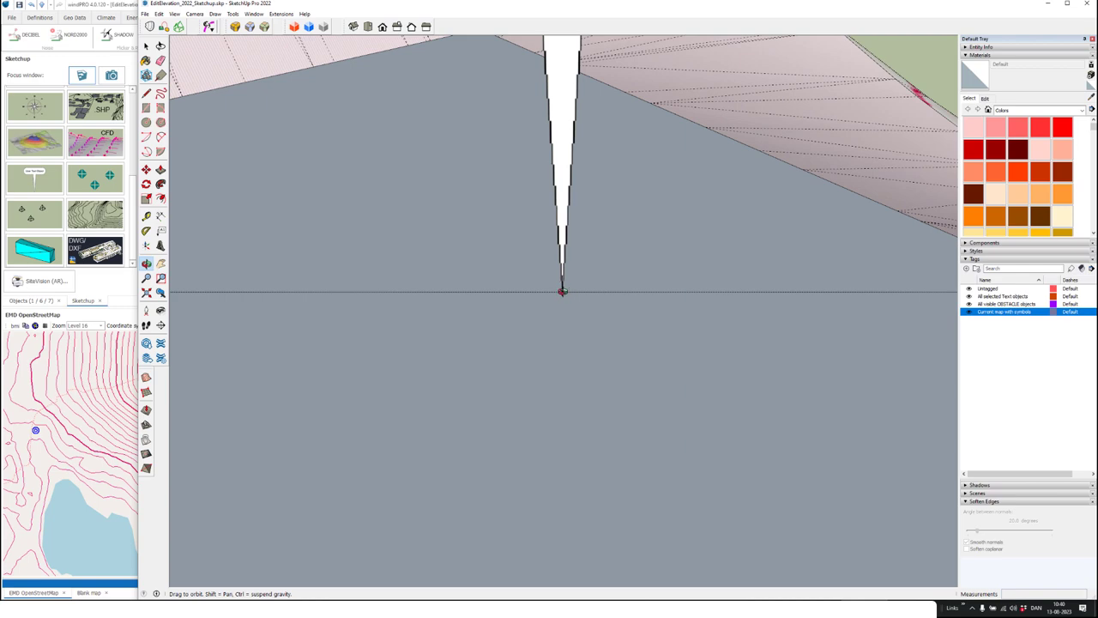
{"action": "scroll", "coordinate": [564, 292], "scroll_direction": "down", "scroll_amount": 5}
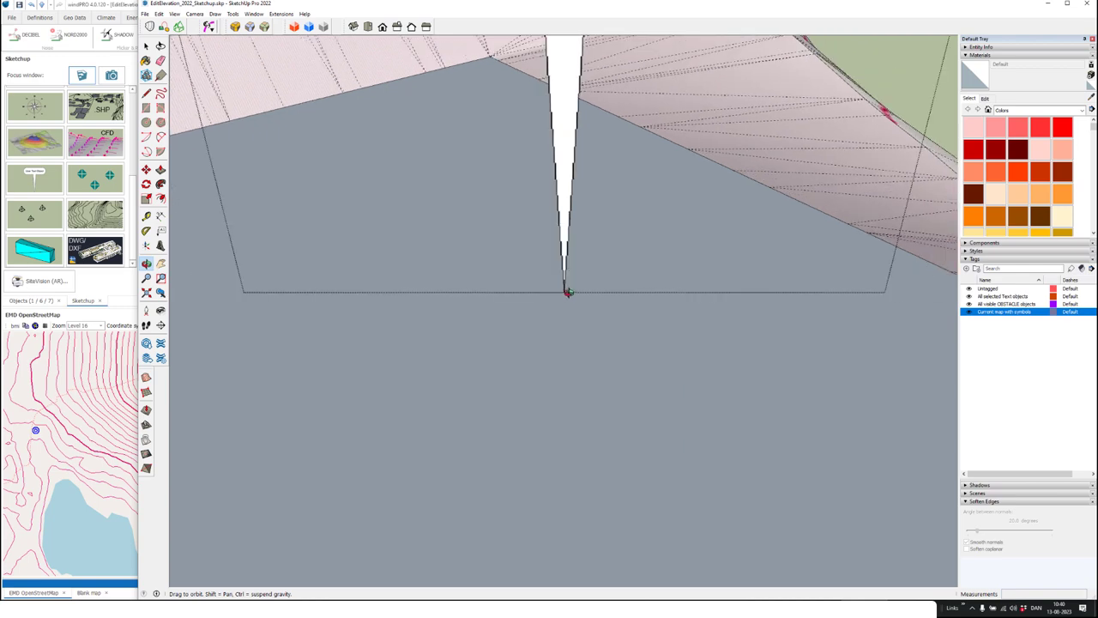
{"action": "scroll", "coordinate": [568, 293], "scroll_direction": "down", "scroll_amount": 6}
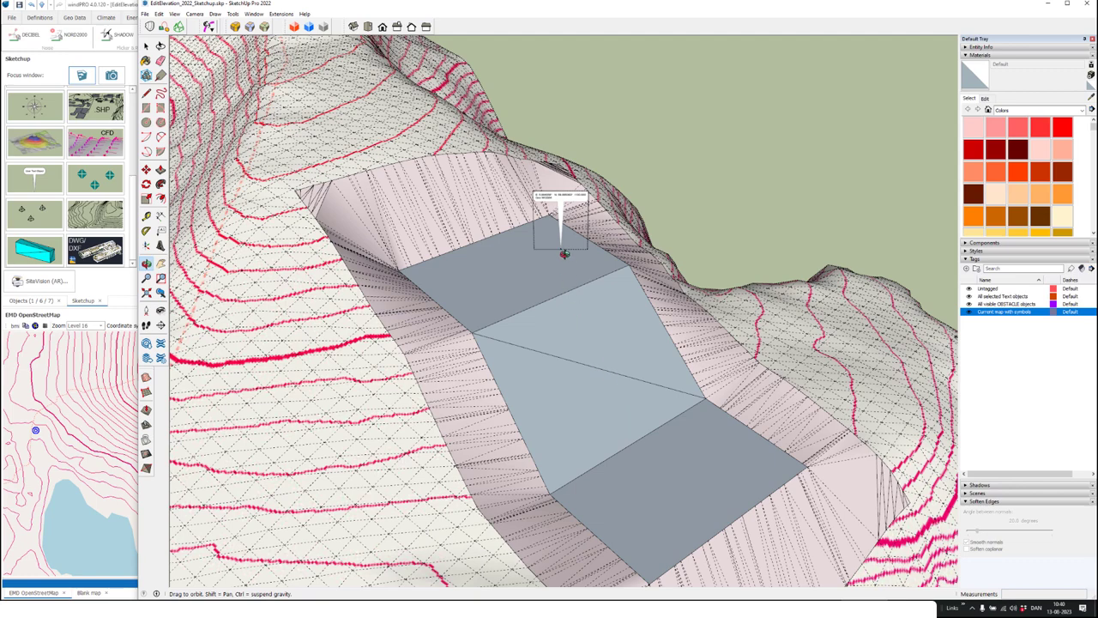
{"action": "scroll", "coordinate": [581, 282], "scroll_direction": "down", "scroll_amount": 2}
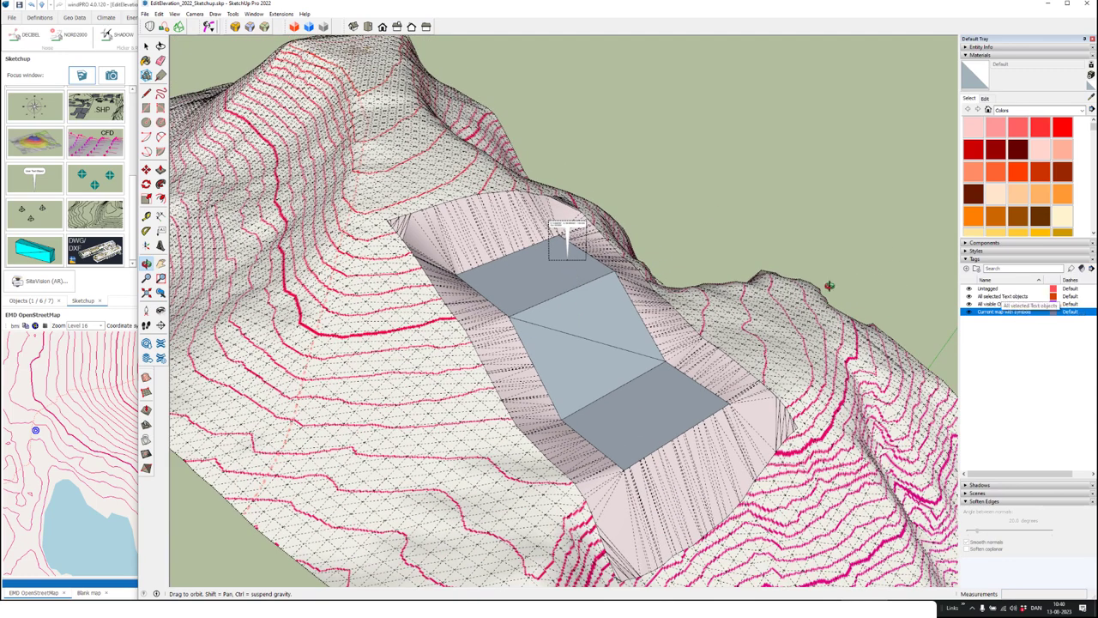
Delete the "All selected Text objects" tag together with its entities from the SketchUp model
{"action": "right_click", "coordinate": [1006, 298]}
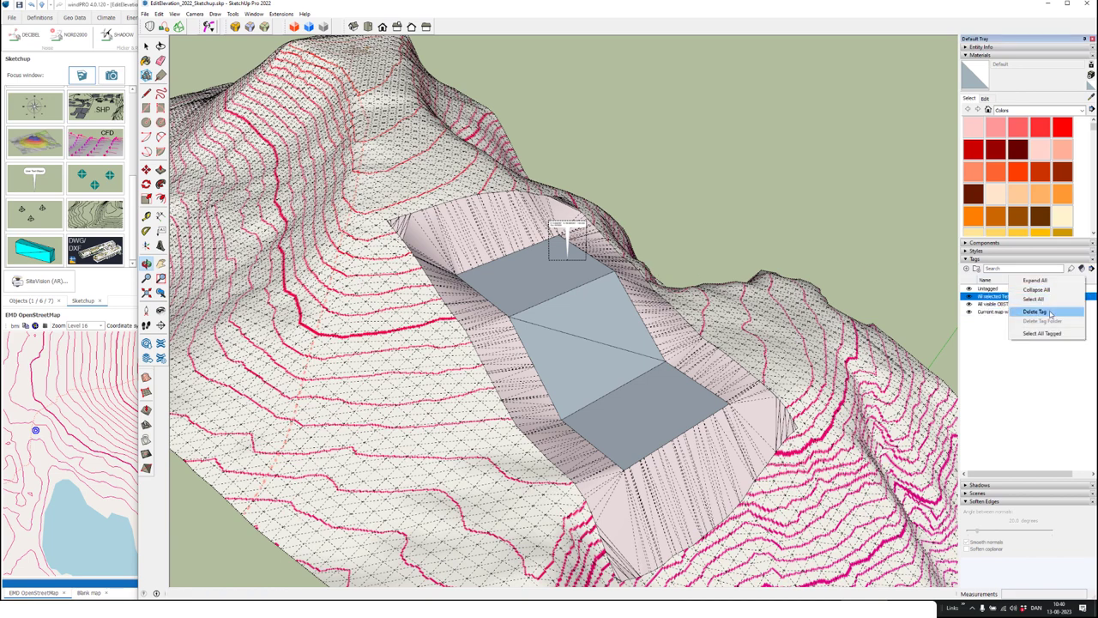
{"action": "left_click", "coordinate": [1036, 312]}
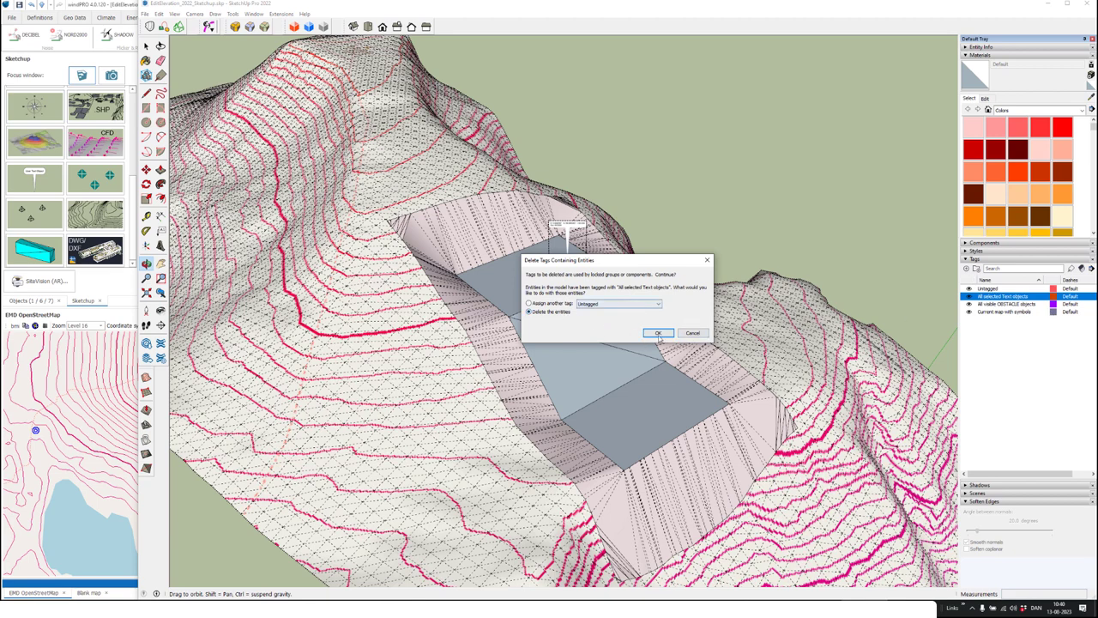
{"action": "left_click", "coordinate": [659, 333]}
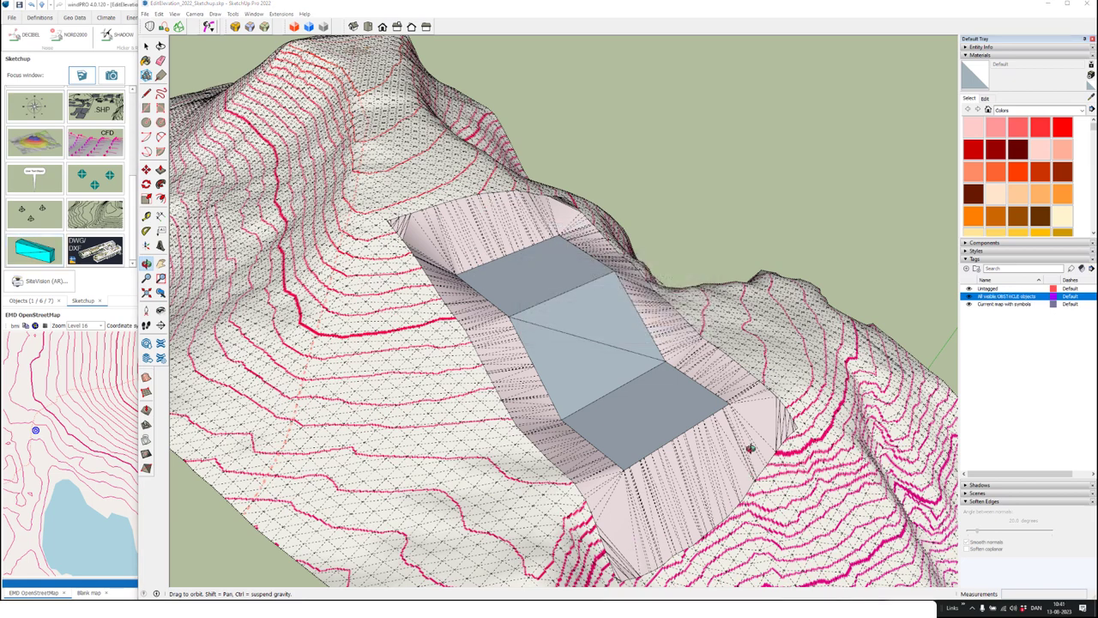
{"action": "left_click_drag", "start_coordinate": [590, 226], "coordinate": [526, 233]}
{"action": "scroll", "coordinate": [526, 233], "scroll_direction": "down", "scroll_amount": 6}
{"action": "left_click_drag", "start_coordinate": [581, 319], "coordinate": [544, 318]}
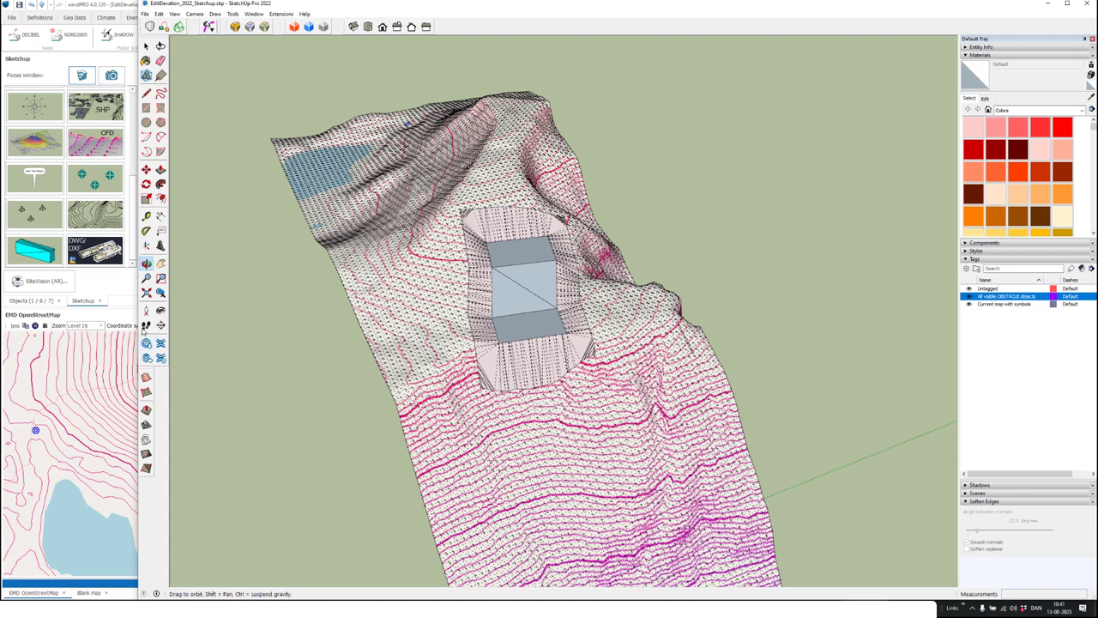
Switch to windPRO and add a new object layer named "Elevation from Sketchup"
{"action": "left_click", "coordinate": [115, 367]}
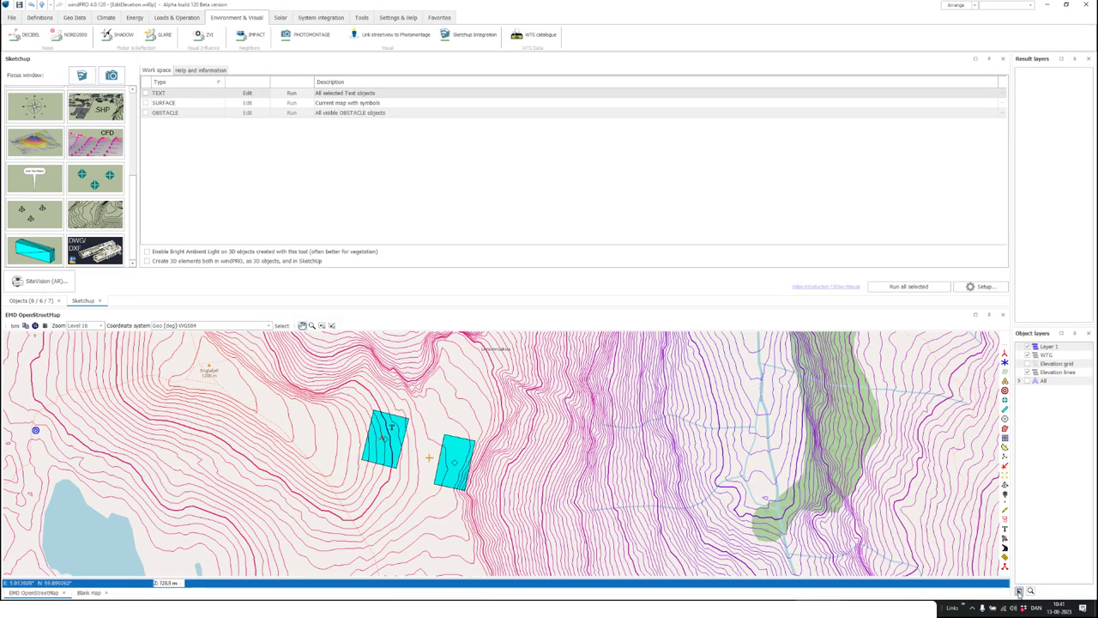
{"action": "left_click", "coordinate": [1019, 591]}
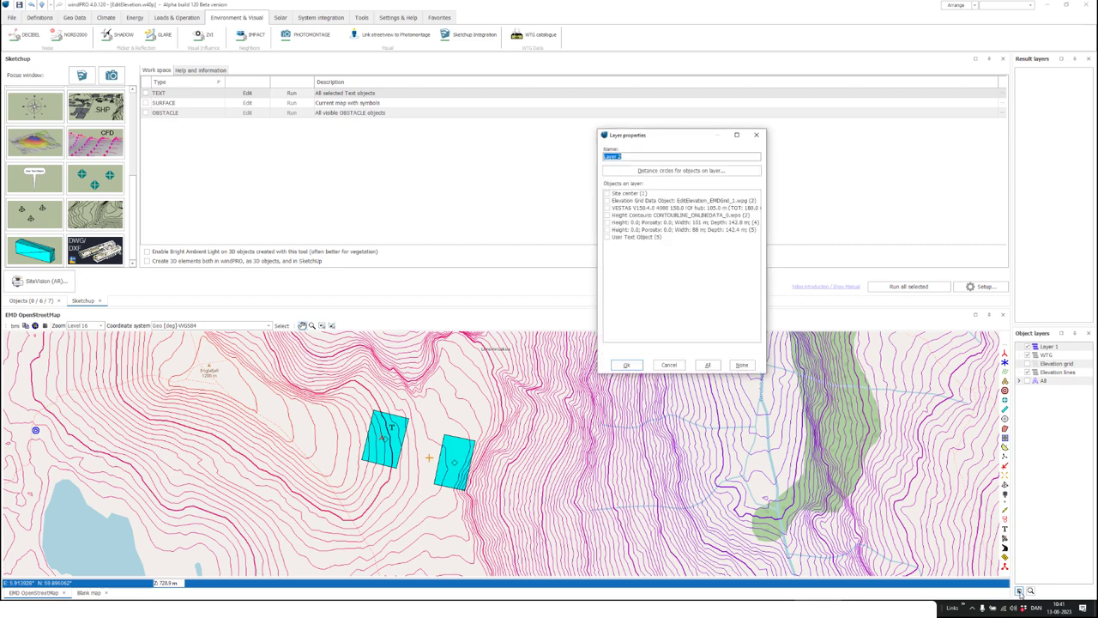
{"action": "type", "text": "Elevation from Sketchup"}
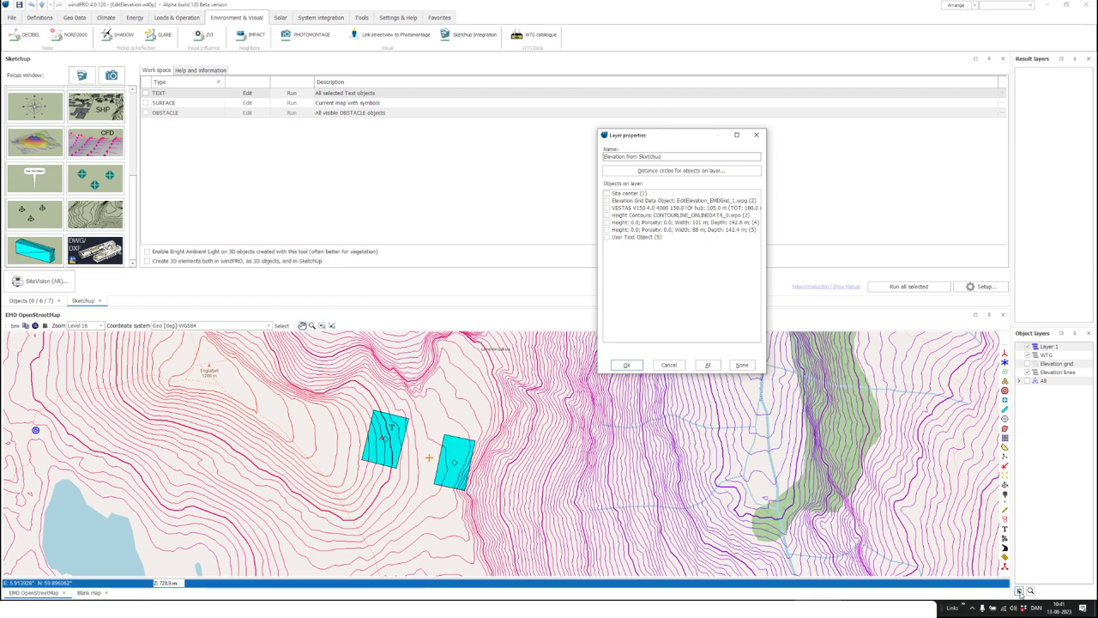
{"action": "key", "text": "Return"}
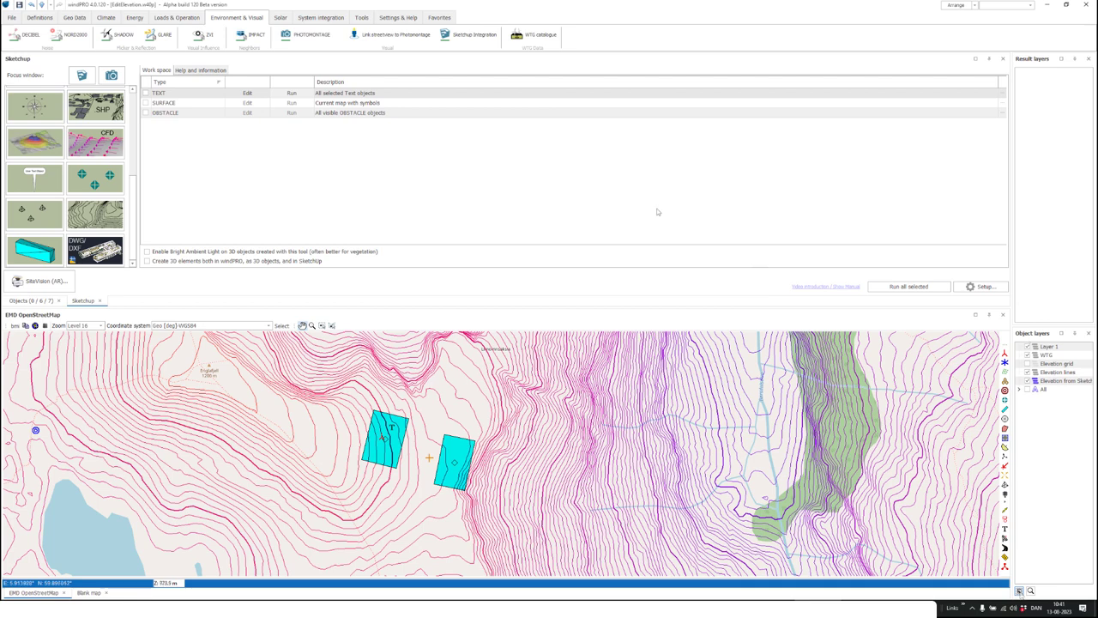
Switch back to SketchUp and select the terrain group
{"action": "left_click", "coordinate": [82, 76]}
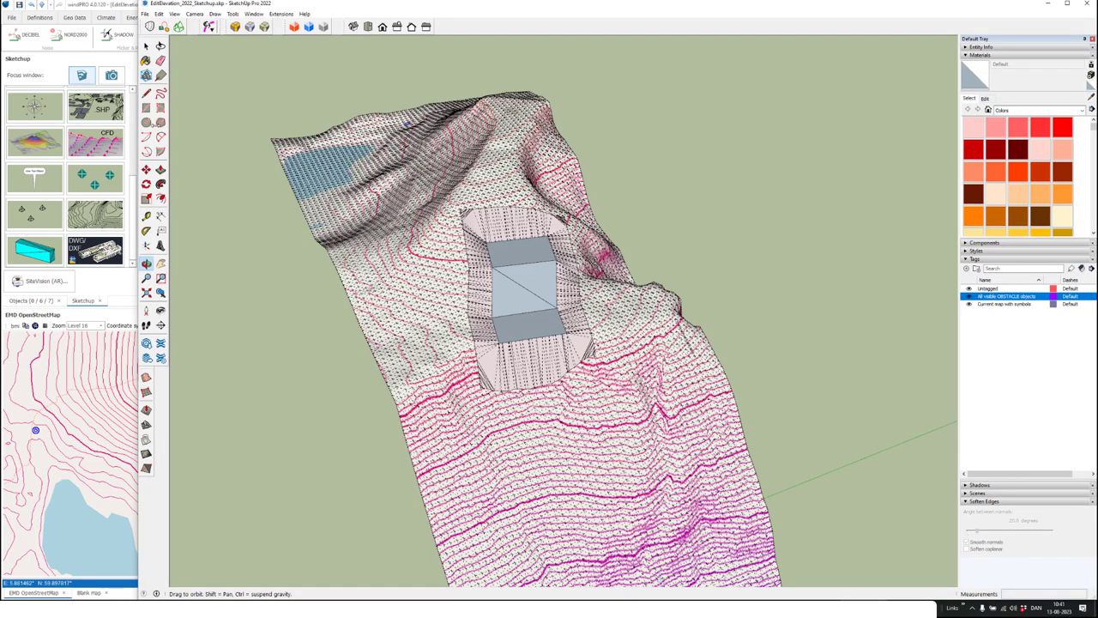
{"action": "left_click", "coordinate": [146, 46]}
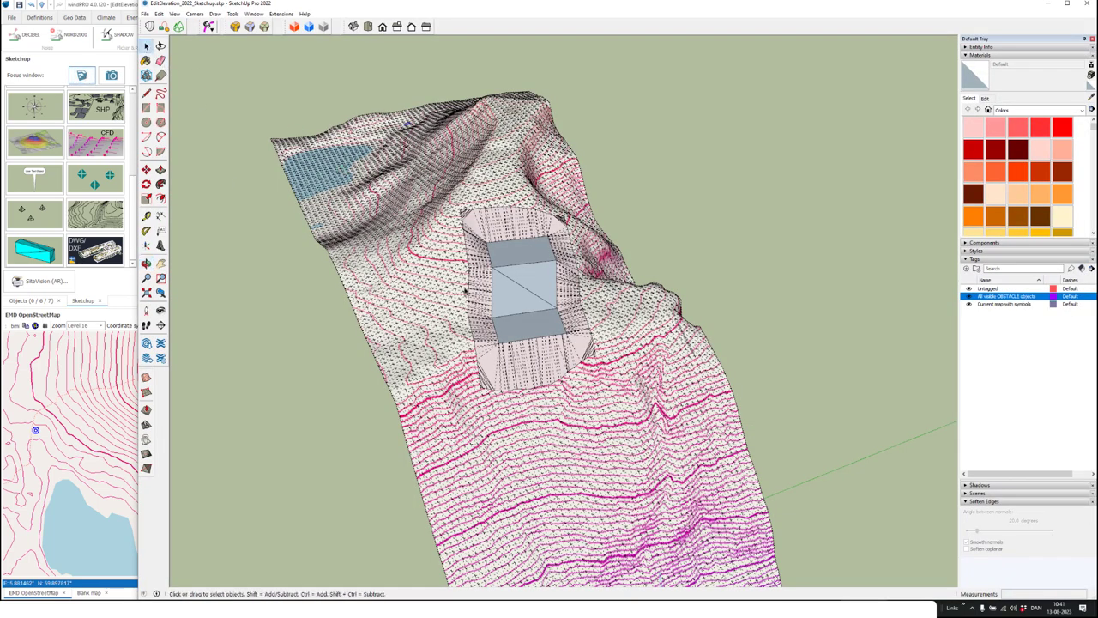
{"action": "left_click", "coordinate": [441, 252]}
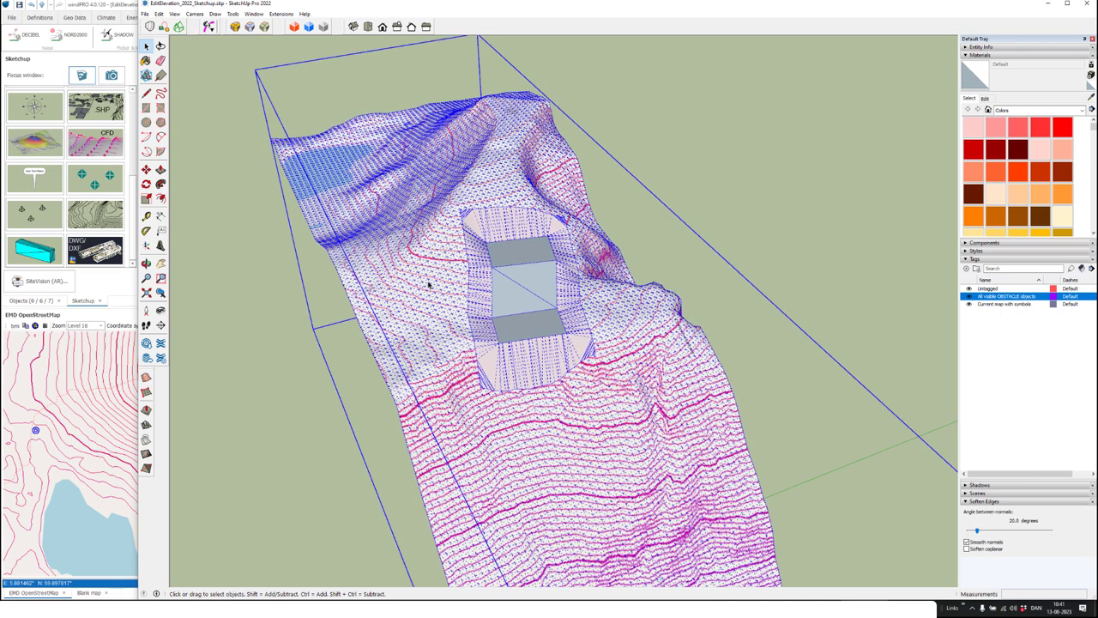
{"action": "double_click", "coordinate": [453, 265]}
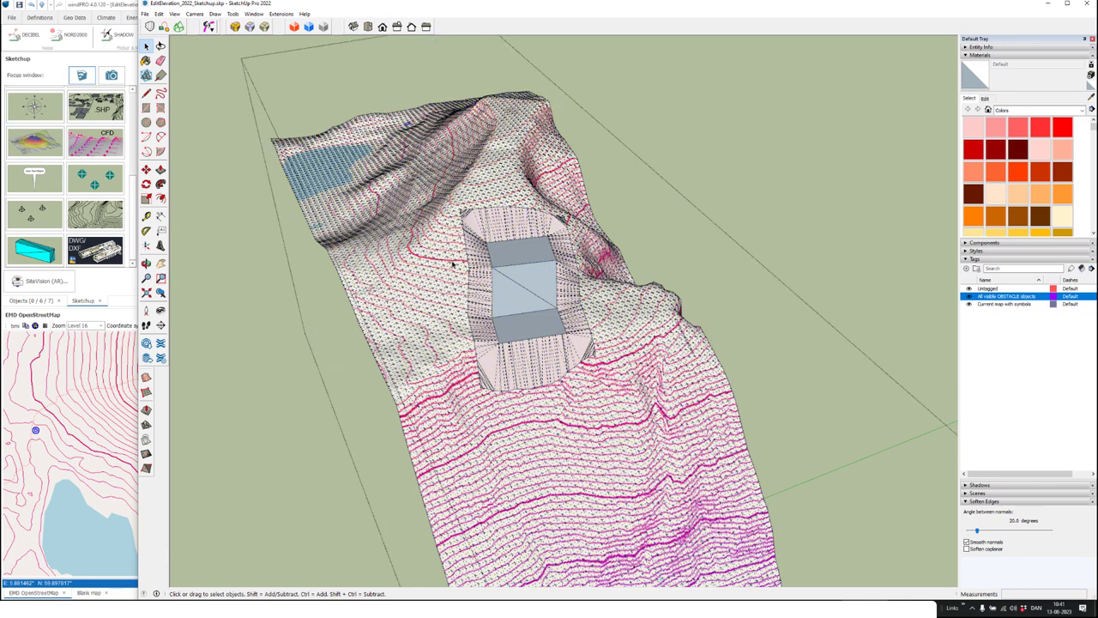
{"action": "left_click_drag", "start_coordinate": [452, 210], "coordinate": [611, 410]}
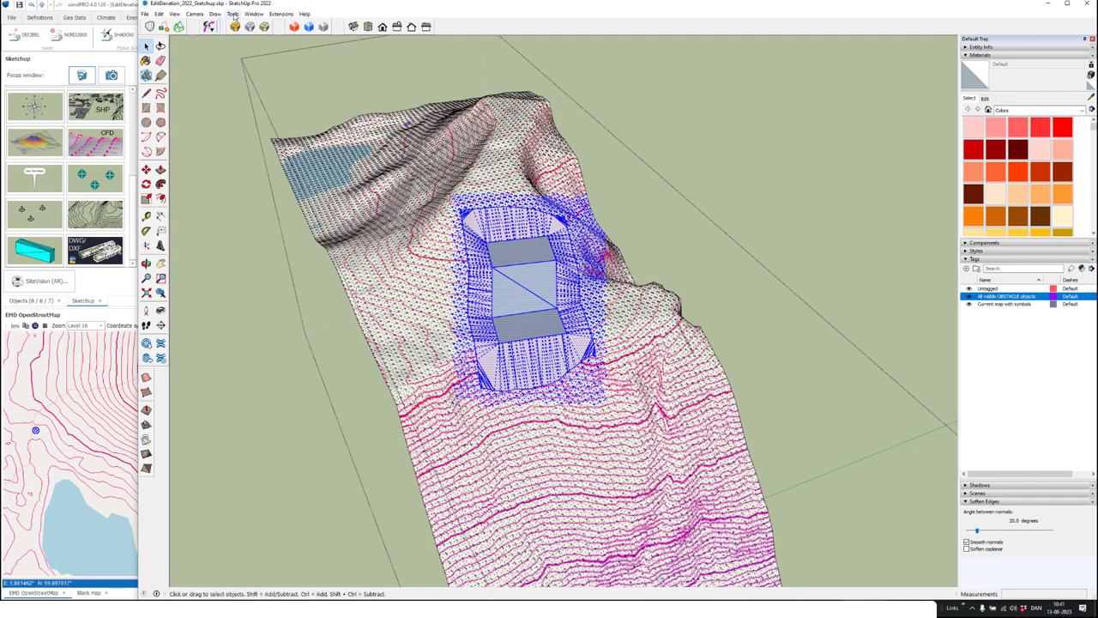
{"action": "left_click", "coordinate": [232, 13]}
{"action": "left_click", "coordinate": [212, 200]}
{"action": "left_click", "coordinate": [212, 200]}
Explode the terrain group into loose geometry and clear the selection
{"action": "left_click", "coordinate": [431, 215]}
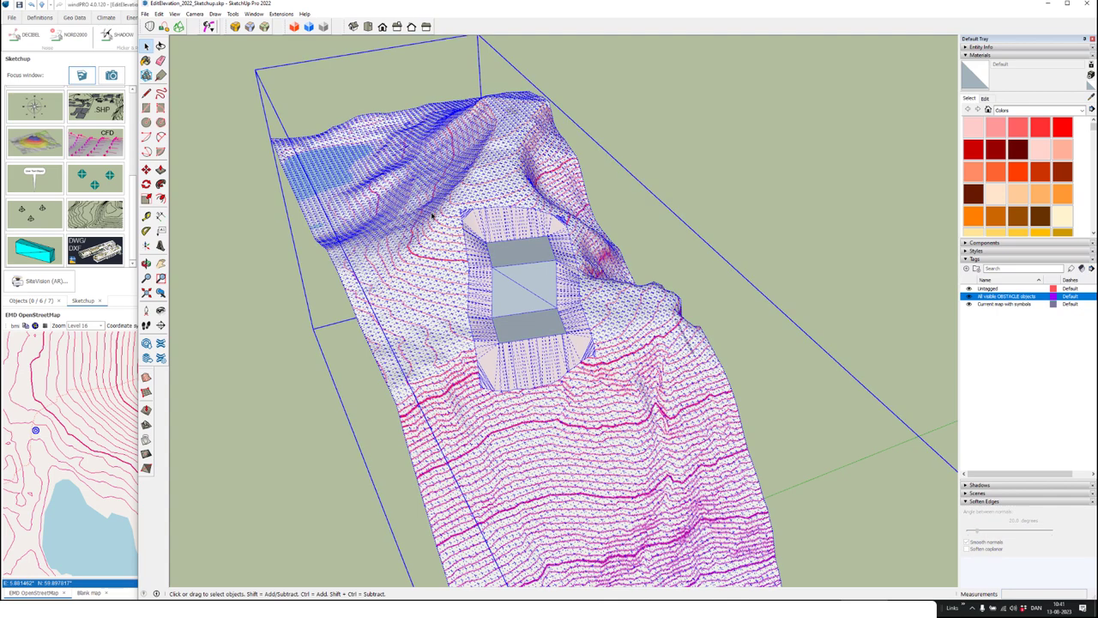
{"action": "right_click", "coordinate": [432, 216]}
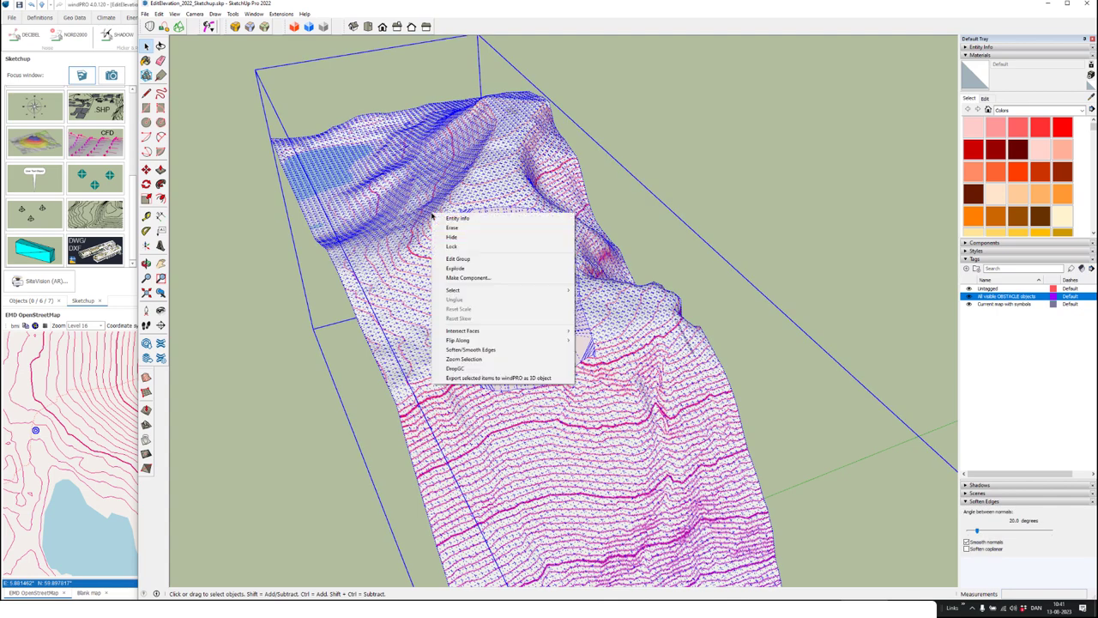
{"action": "left_click", "coordinate": [469, 270]}
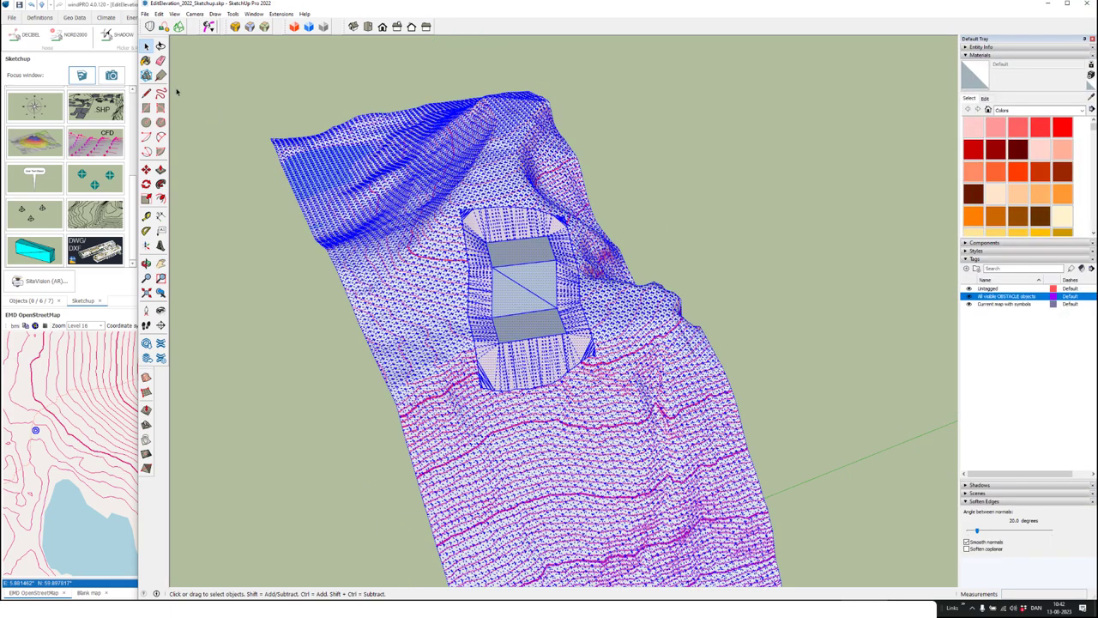
{"action": "left_click", "coordinate": [219, 146]}
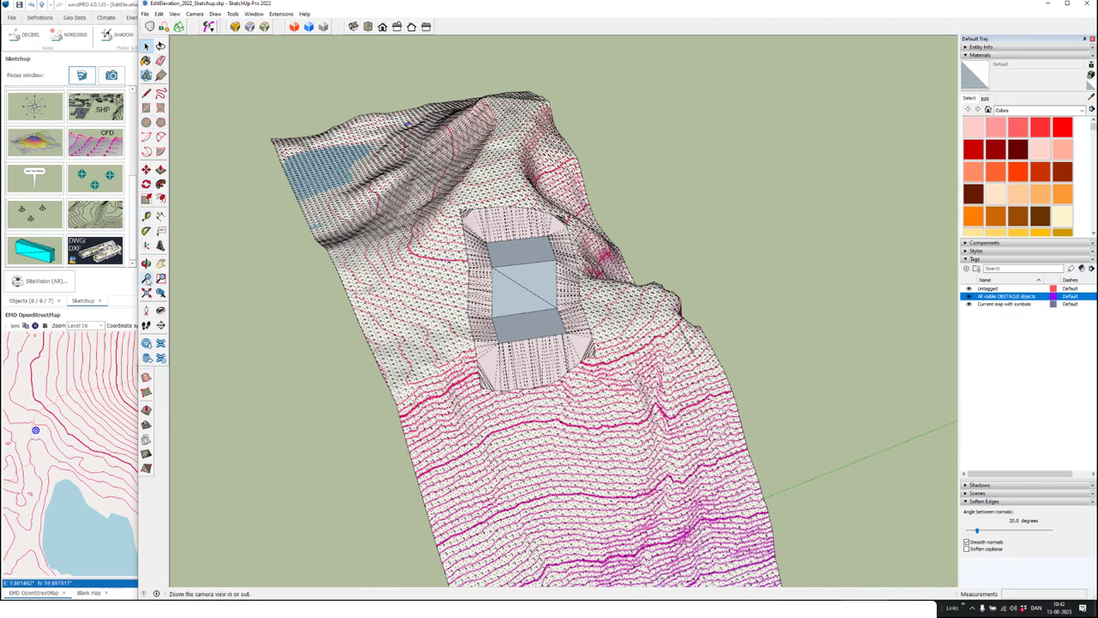
Select the stamped pads, ramp and surrounding slopes with a narrow terrain margin and export them to windPRO as an elevation line object
{"action": "left_click", "coordinate": [146, 263]}
{"action": "left_click_drag", "start_coordinate": [549, 289], "coordinate": [526, 318]}
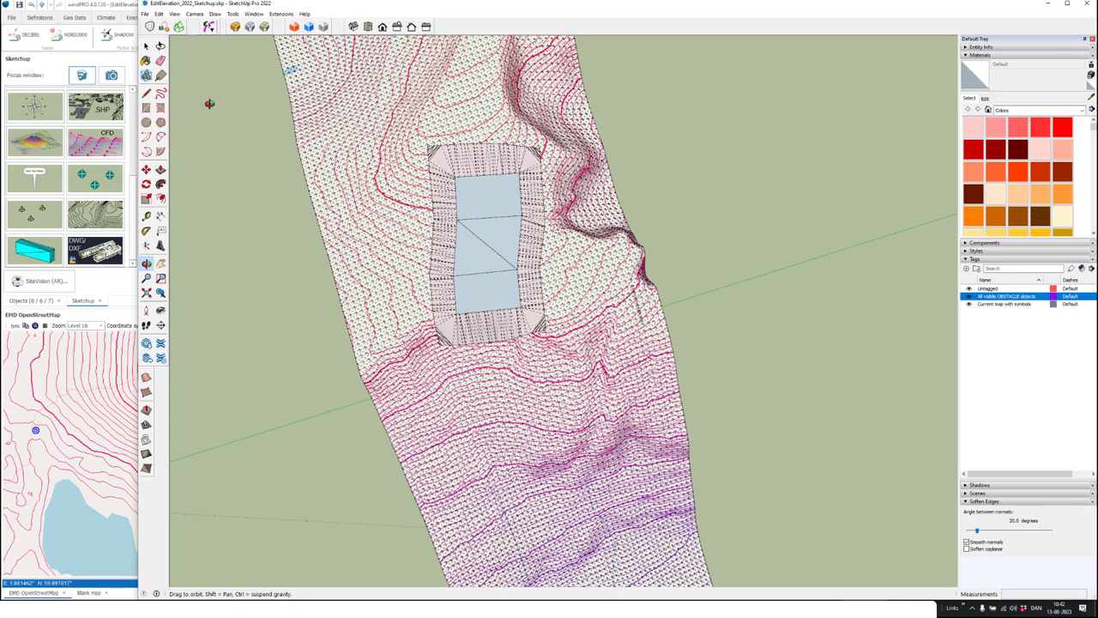
{"action": "left_click", "coordinate": [147, 47]}
{"action": "left_click", "coordinate": [147, 47]}
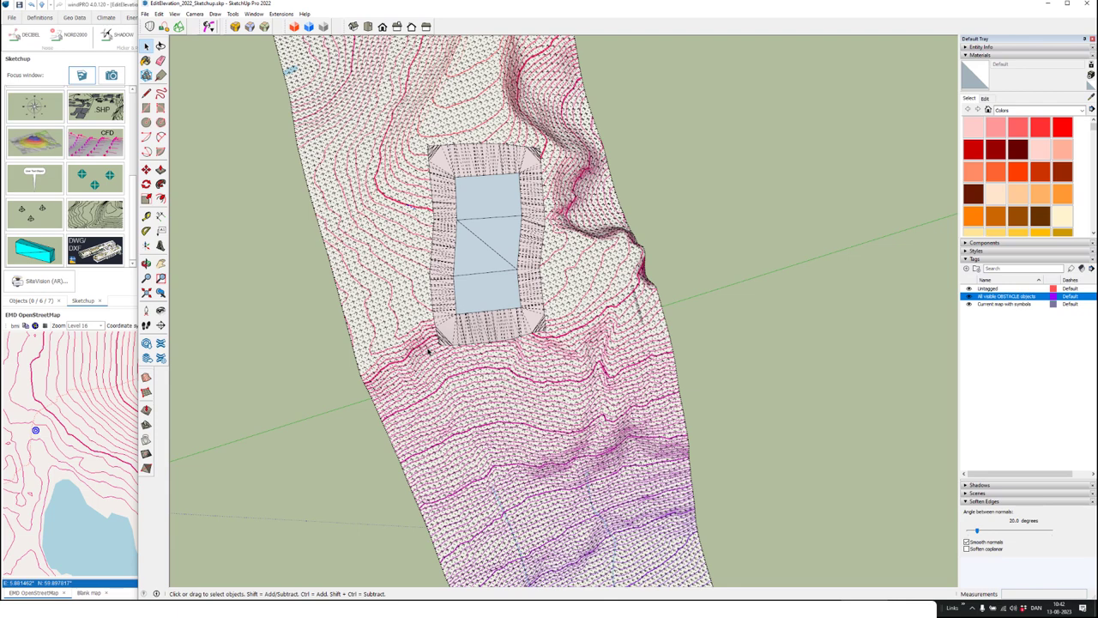
{"action": "left_click_drag", "start_coordinate": [431, 358], "coordinate": [555, 138]}
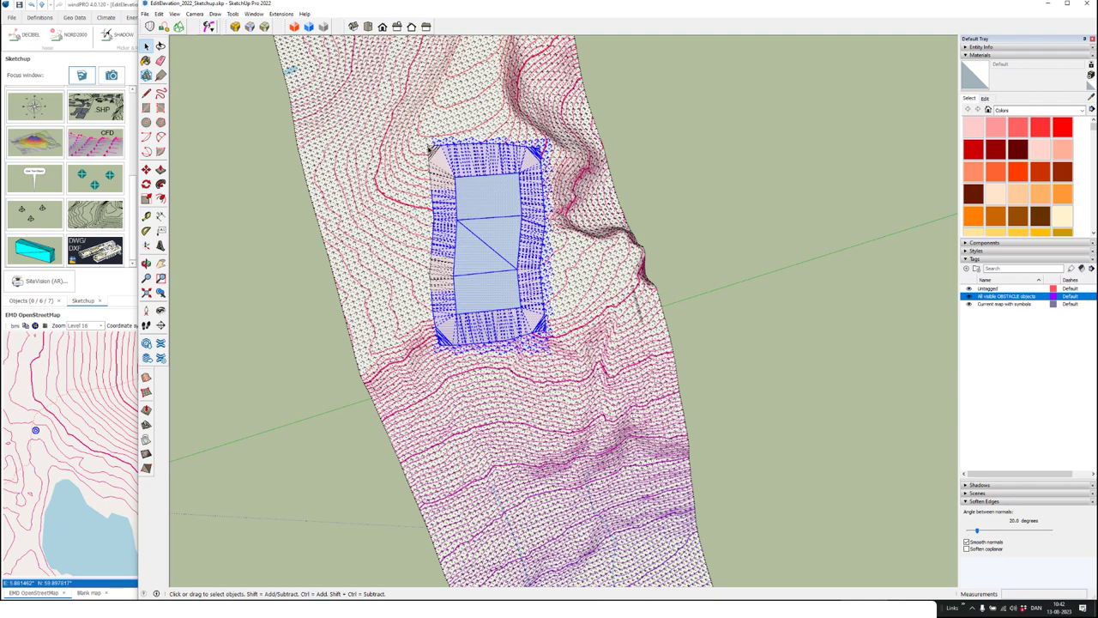
{"action": "left_click_drag", "start_coordinate": [418, 138], "coordinate": [471, 341]}
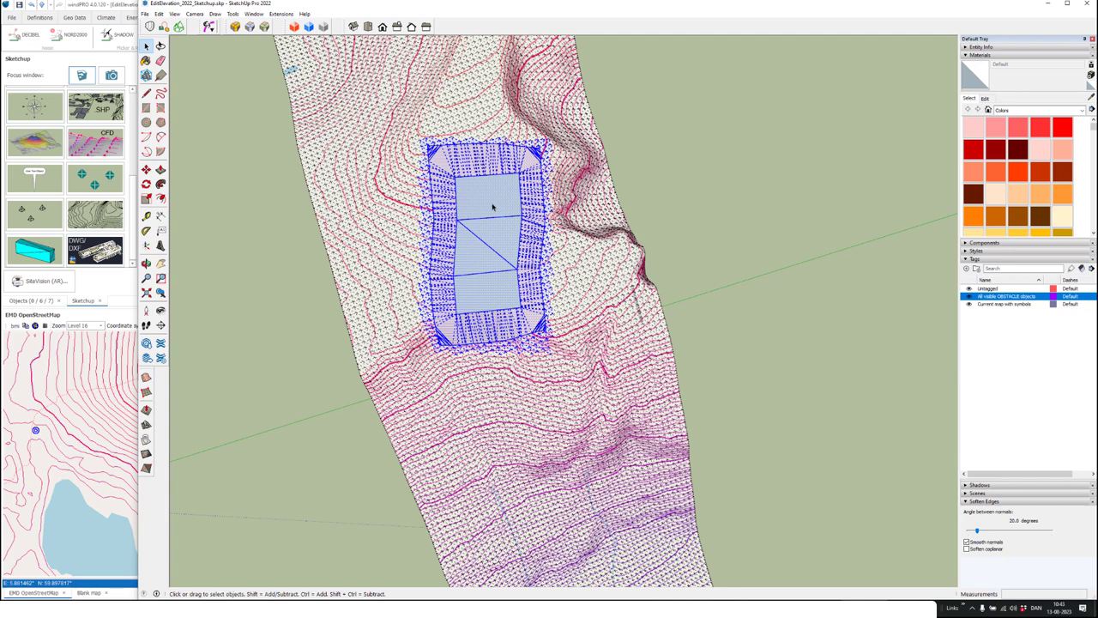
{"action": "left_click", "coordinate": [232, 14]}
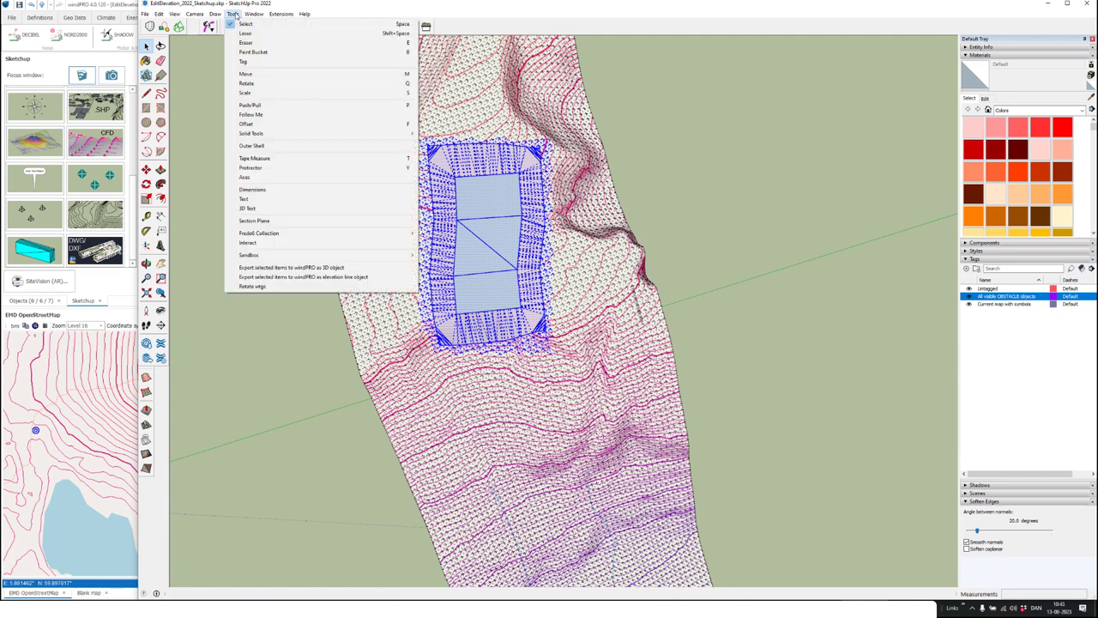
{"action": "left_click", "coordinate": [384, 281]}
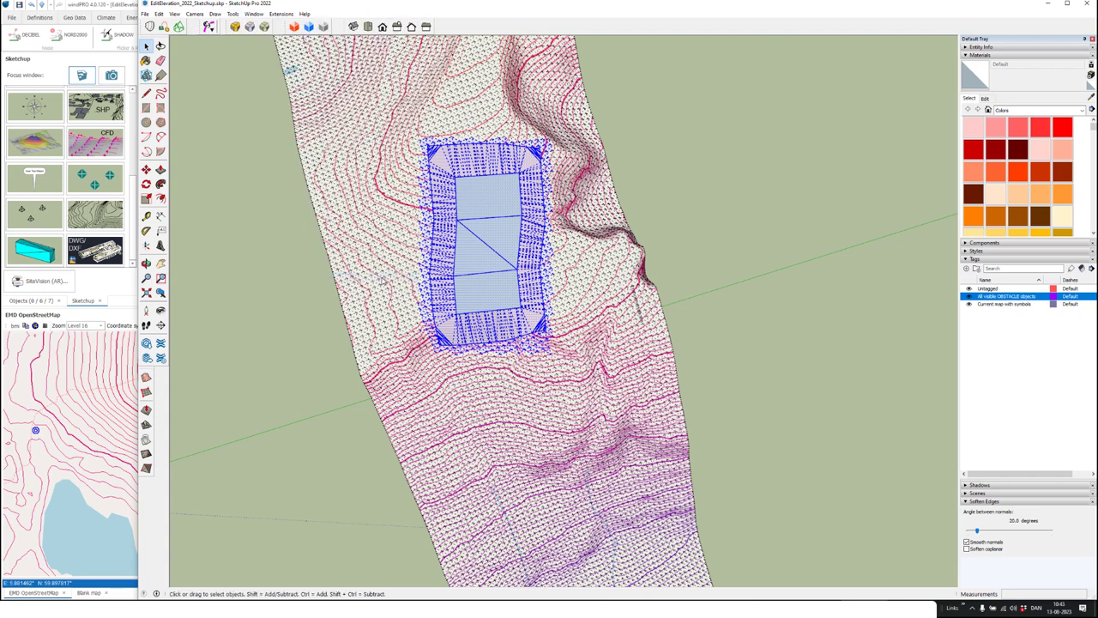
In windPRO, create an elevation line object from the imported WPO file and hide the "Elevation lines" layer
{"action": "left_click", "coordinate": [117, 285]}
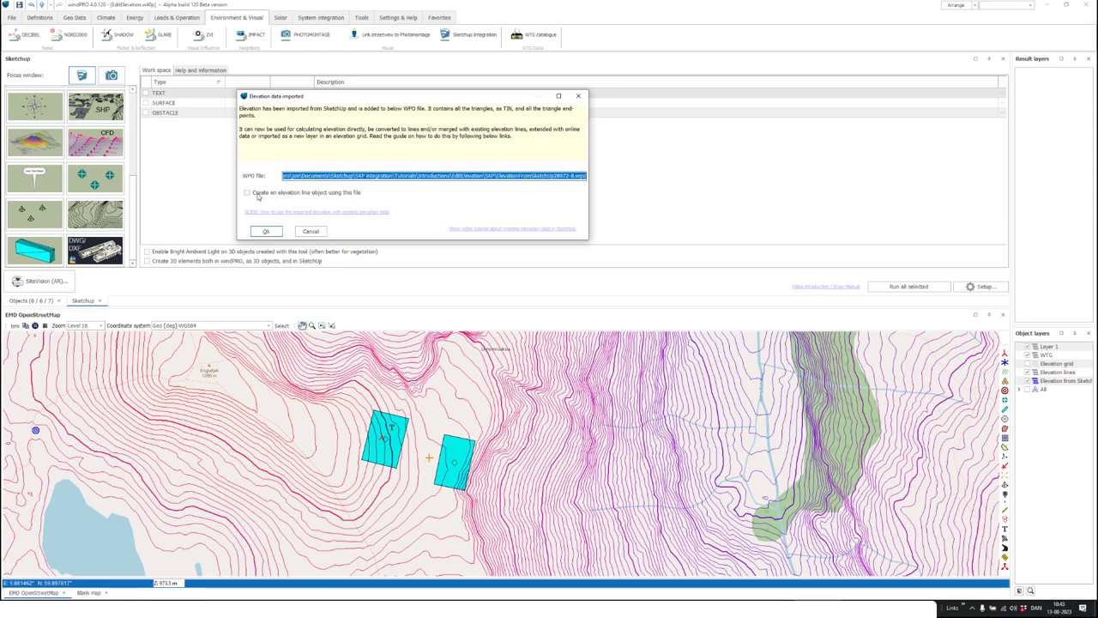
{"action": "left_click", "coordinate": [314, 194]}
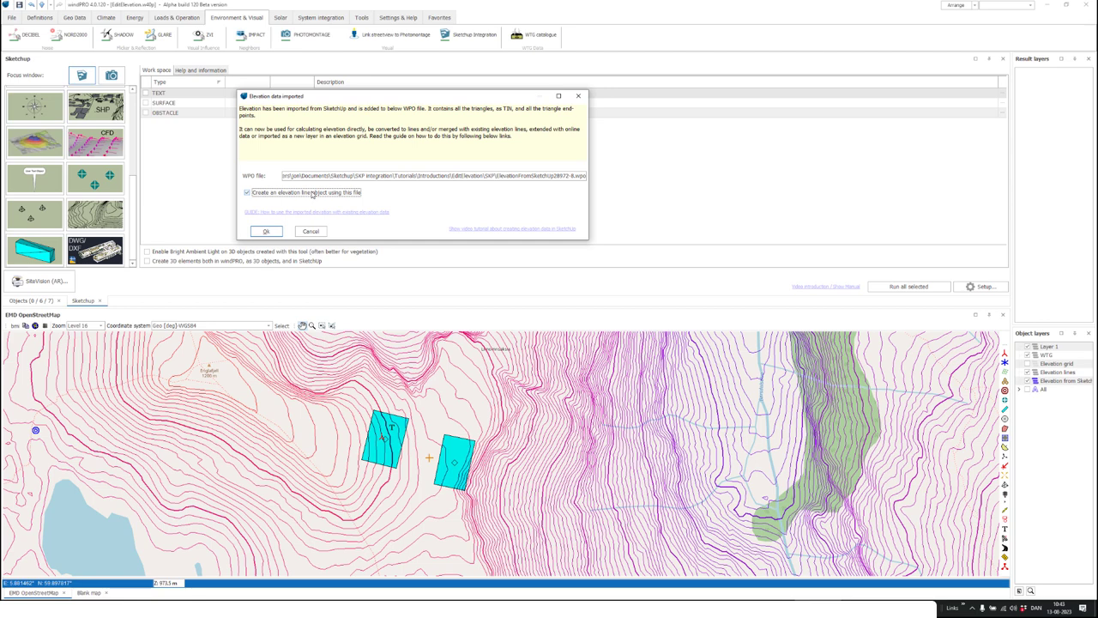
{"action": "left_click", "coordinate": [266, 231]}
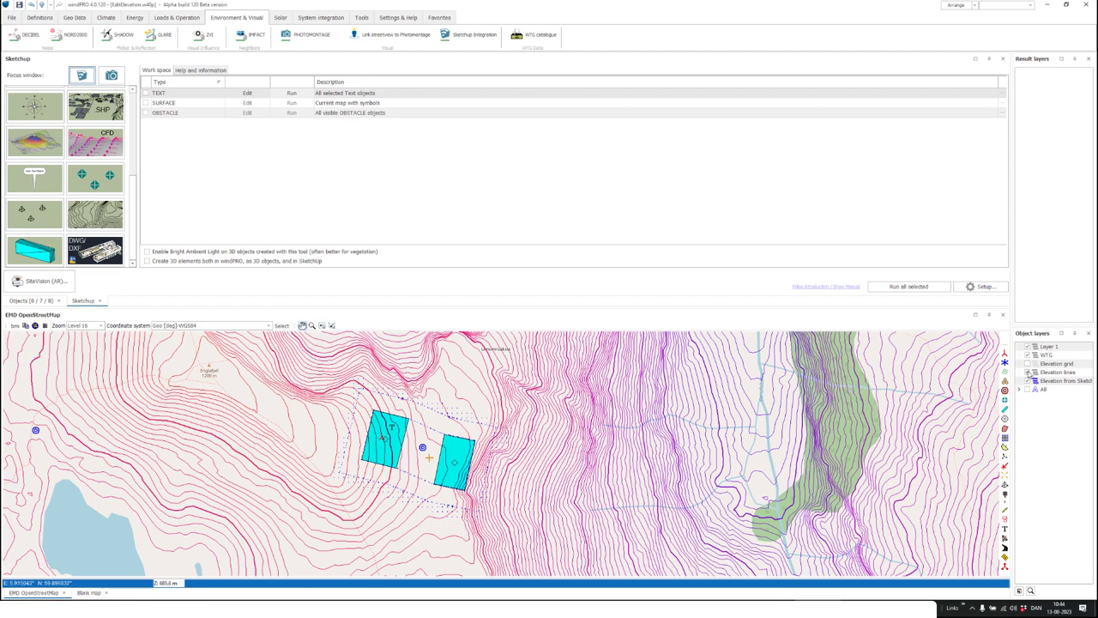
{"action": "left_click", "coordinate": [1029, 372]}
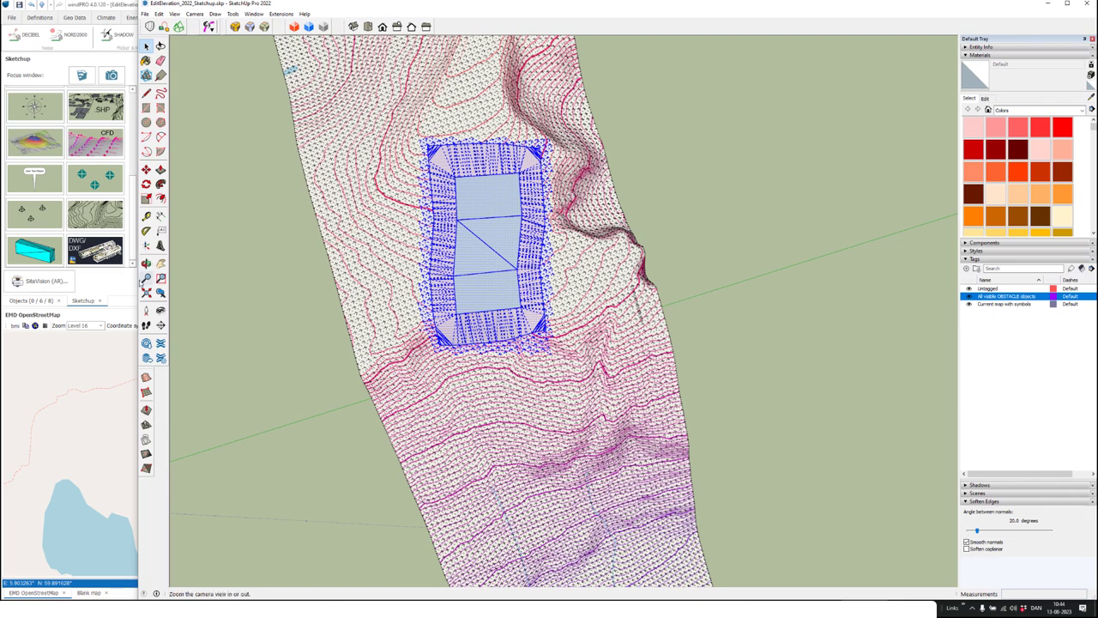
{"action": "left_click", "coordinate": [127, 285]}
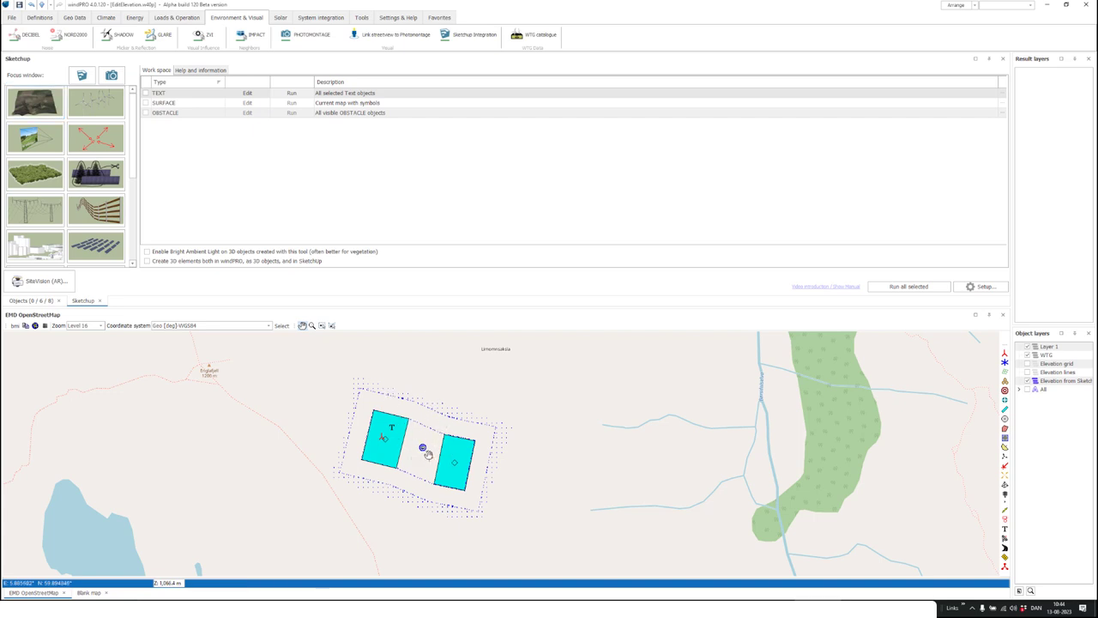
Make the imported elevation line object the map's active TIN, calculated on the fly, without assigning its Z value to the user text object
{"action": "right_click", "coordinate": [425, 451]}
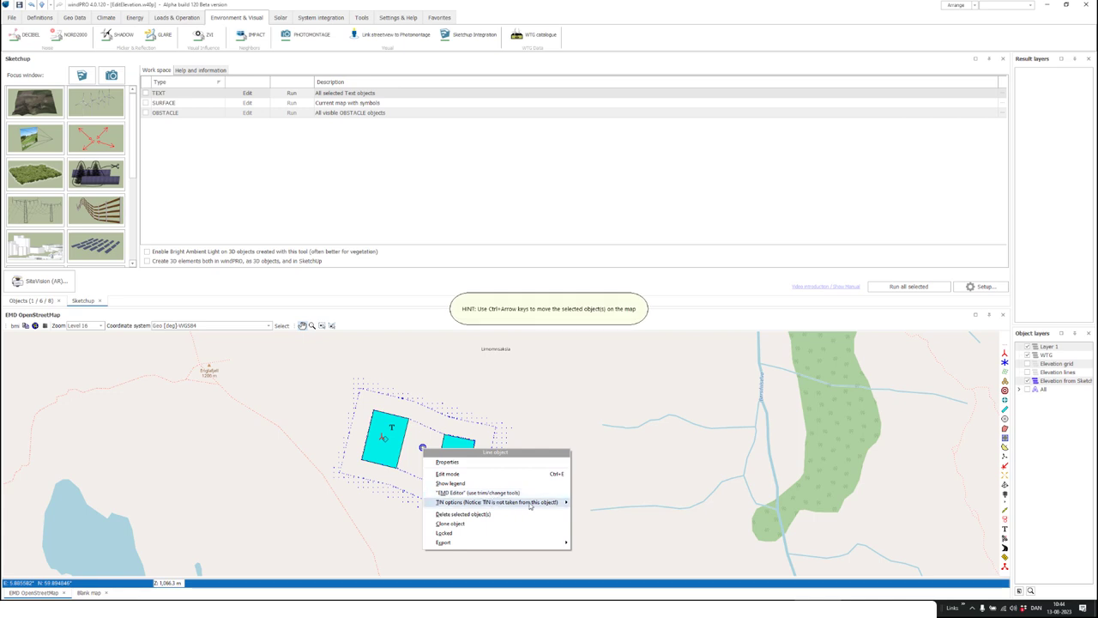
{"action": "mouse_move", "coordinate": [556, 506]}
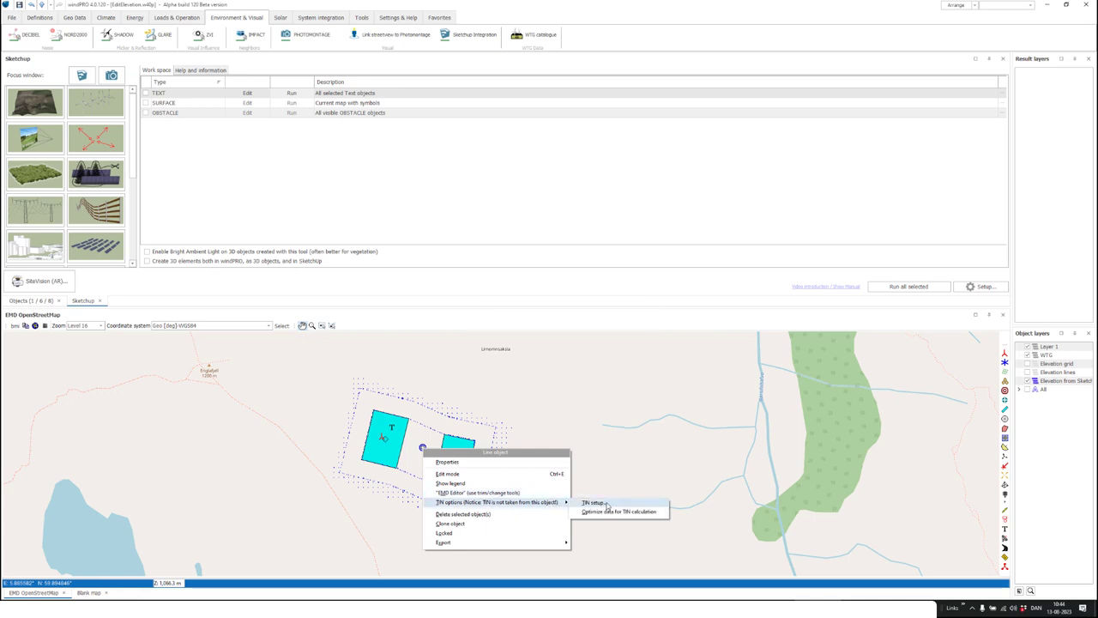
{"action": "left_click", "coordinate": [594, 502]}
{"action": "double_click", "coordinate": [439, 459]}
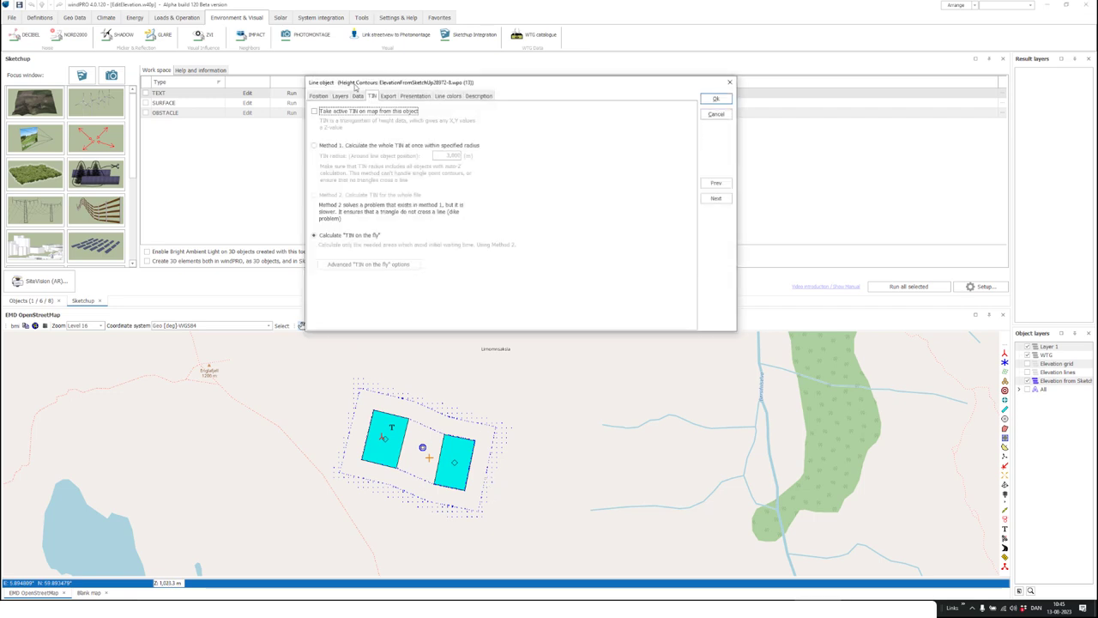
{"action": "left_click", "coordinate": [315, 113]}
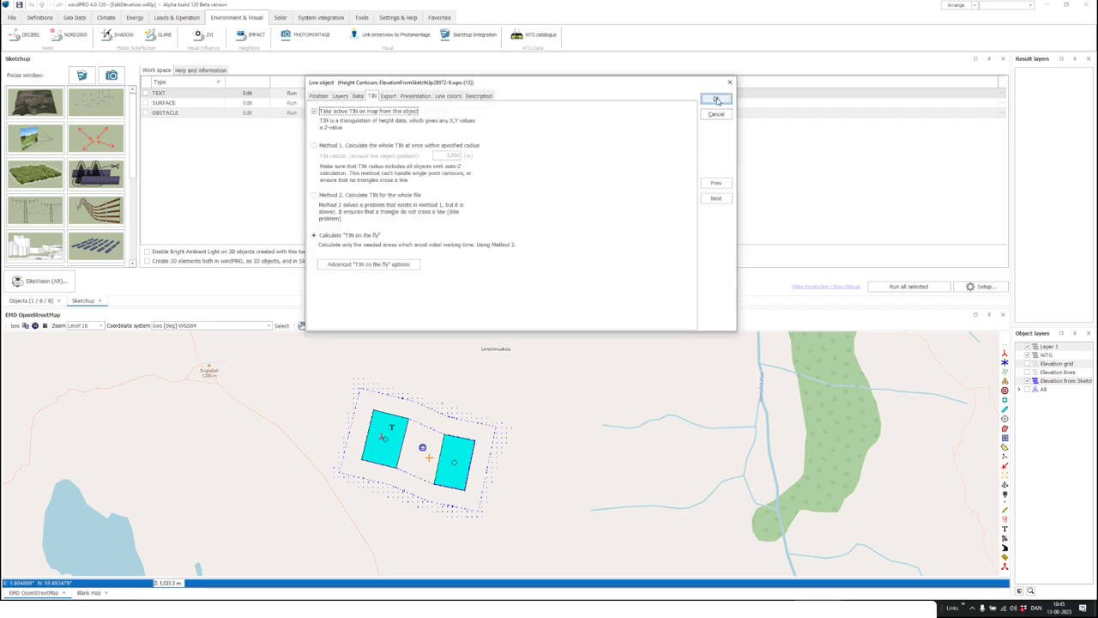
{"action": "left_click", "coordinate": [715, 99]}
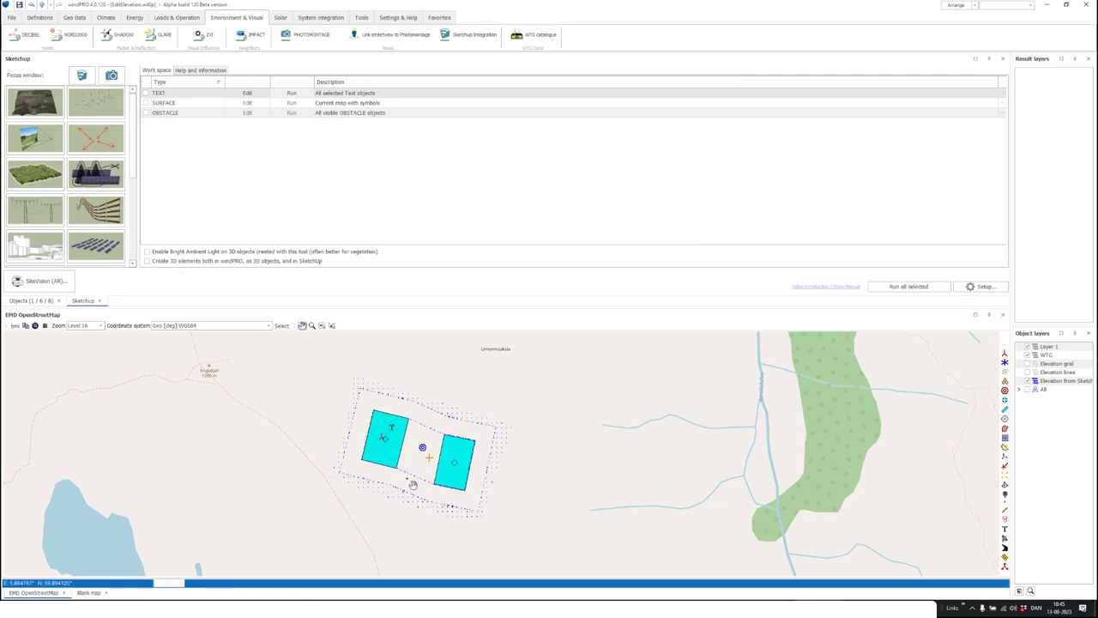
{"action": "double_click", "coordinate": [376, 430]}
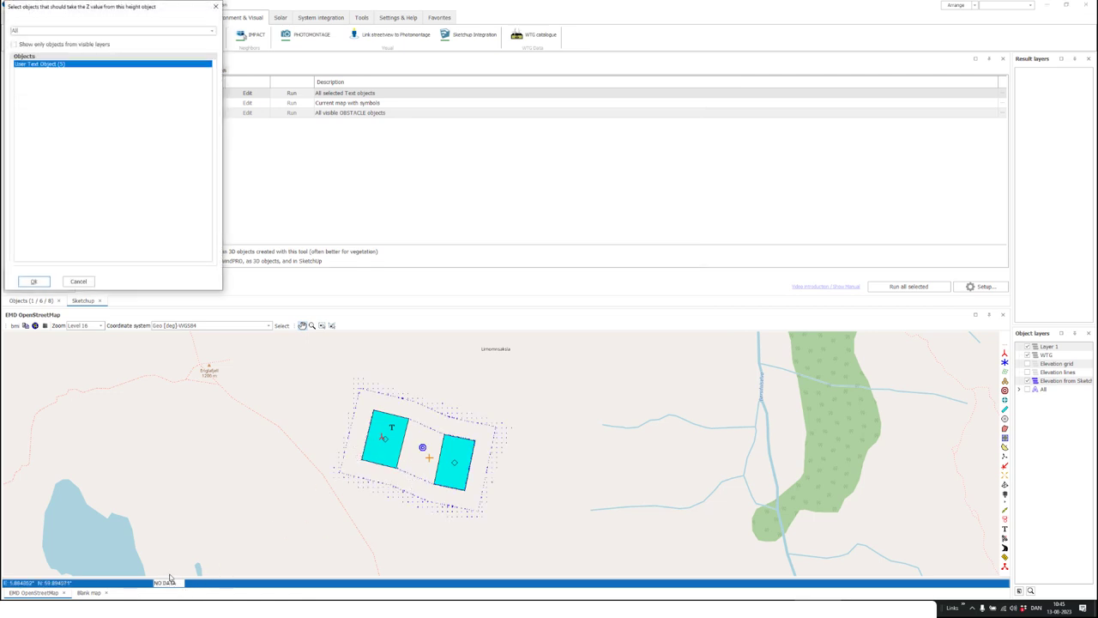
{"action": "left_click", "coordinate": [80, 282]}
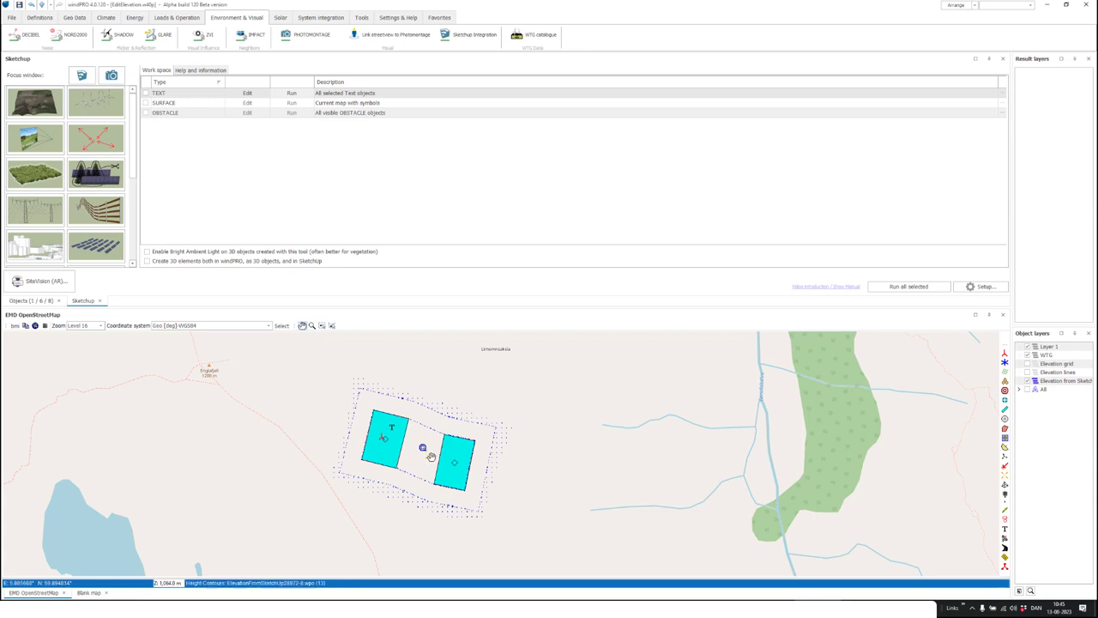
Open the imported elevation line object in the EMD Editor and change its contour interval to 1 m without removing "no TIN" data
{"action": "left_click", "coordinate": [432, 458]}
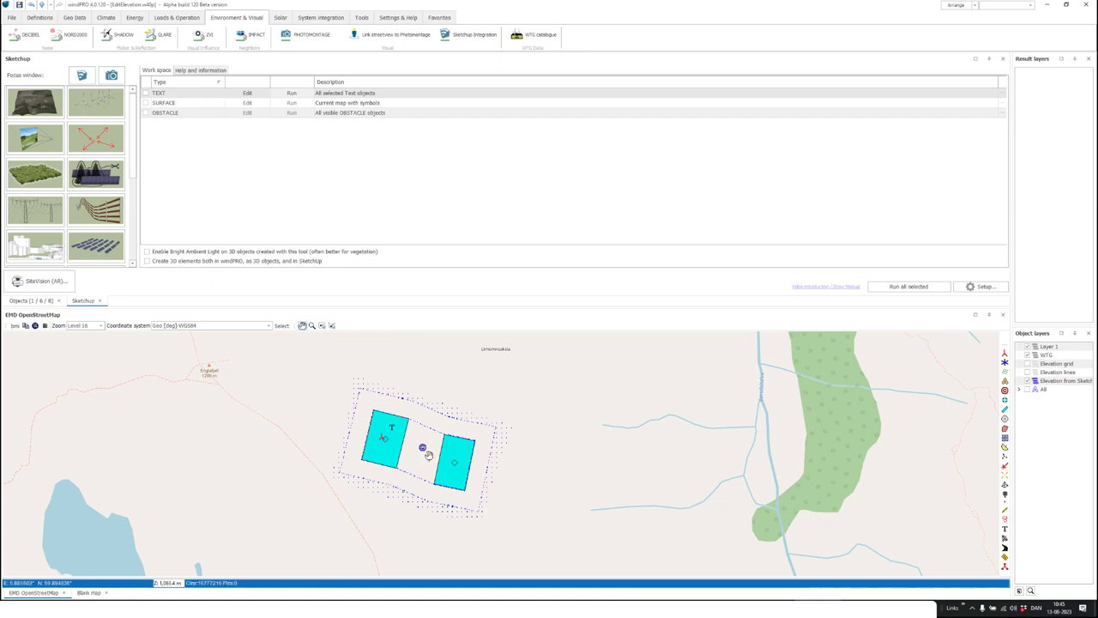
{"action": "right_click", "coordinate": [423, 448]}
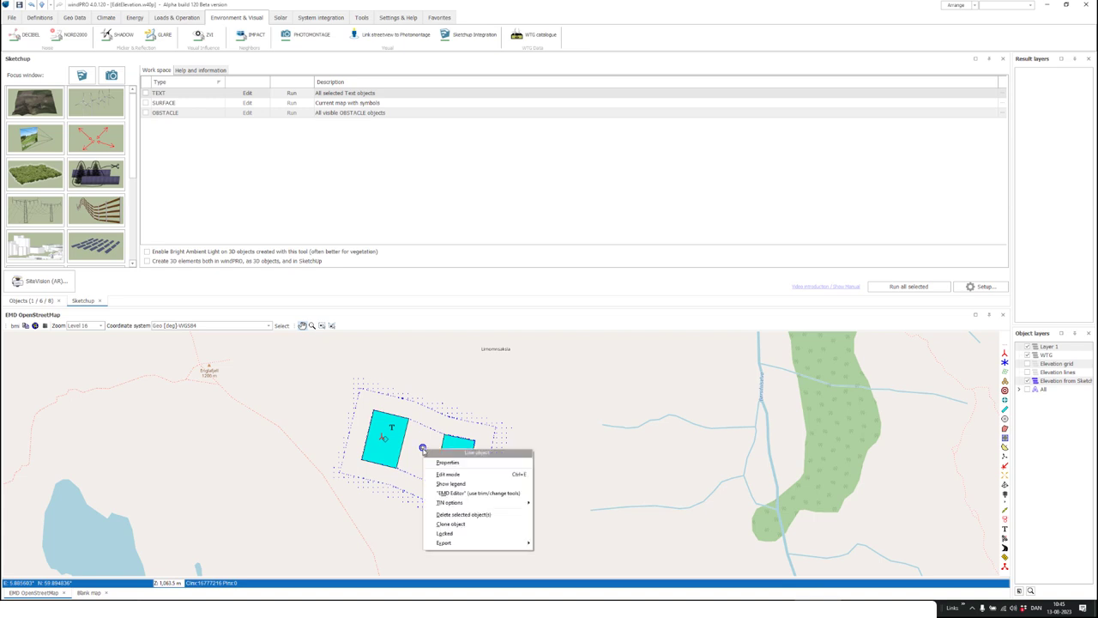
{"action": "left_click", "coordinate": [482, 494]}
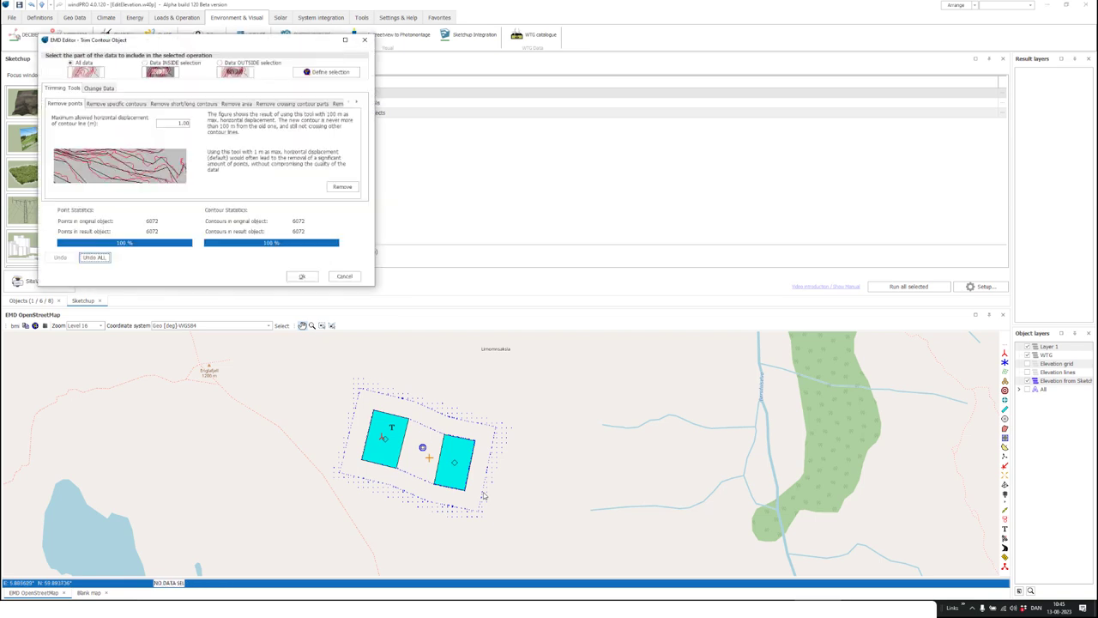
{"action": "left_click", "coordinate": [107, 88]}
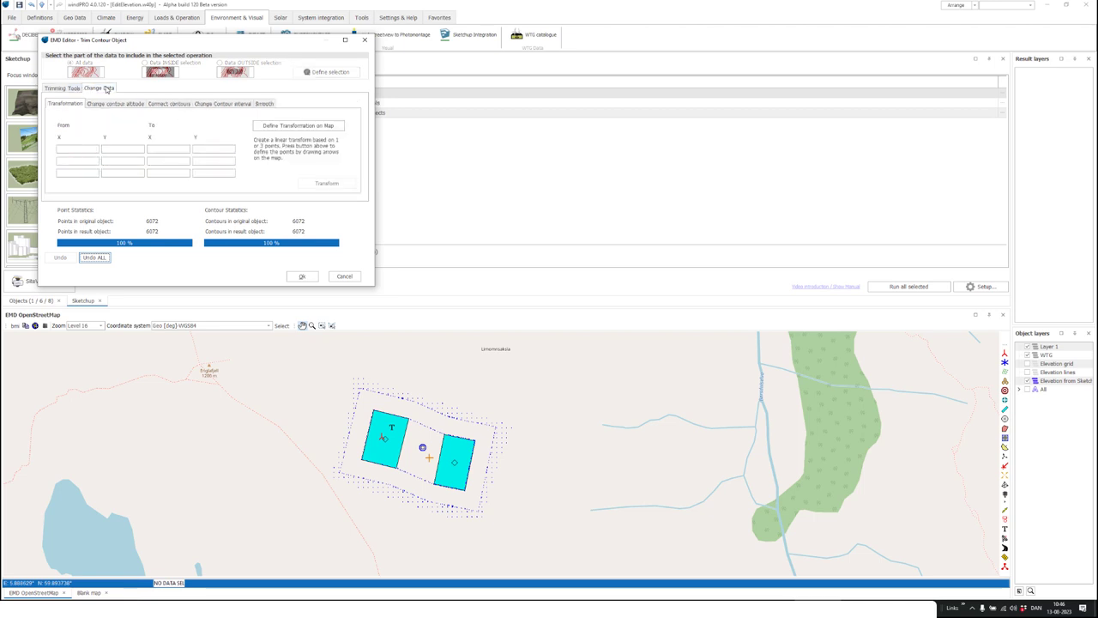
{"action": "left_click", "coordinate": [223, 104]}
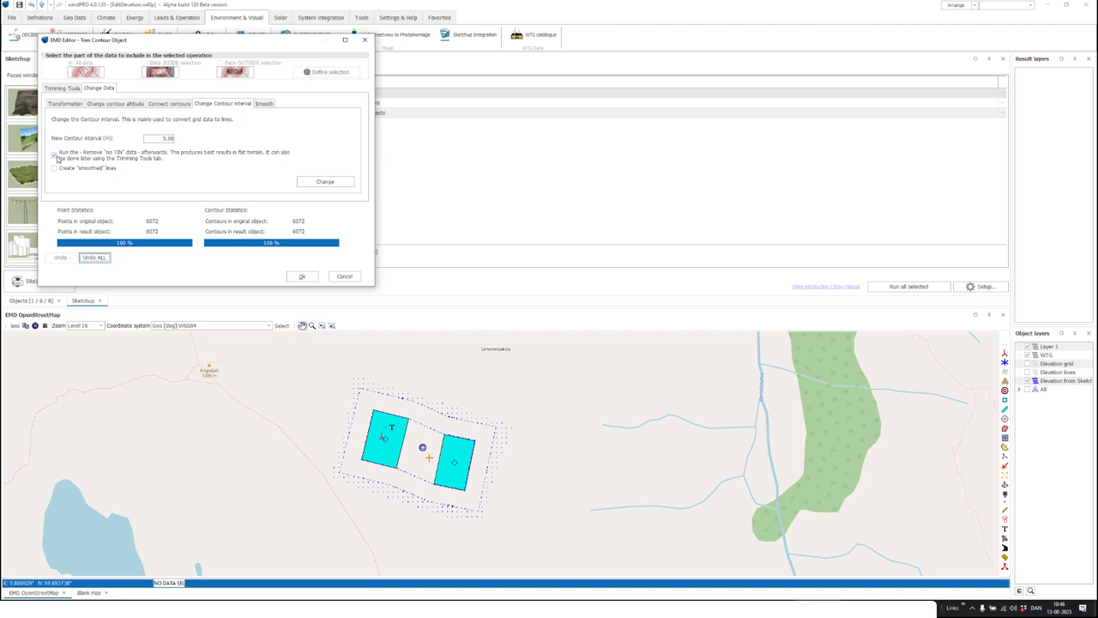
{"action": "left_click_drag", "start_coordinate": [146, 138], "coordinate": [195, 139]}
{"action": "type", "text": "1"}
{"action": "left_click", "coordinate": [54, 154]}
{"action": "left_click", "coordinate": [325, 182]}
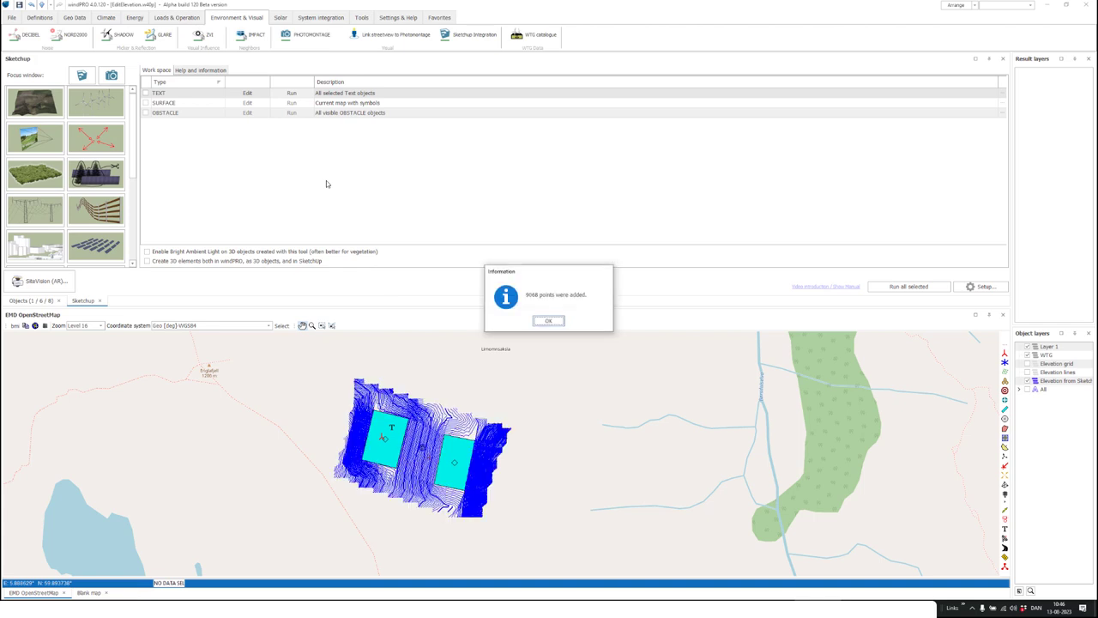
{"action": "left_click", "coordinate": [549, 320]}
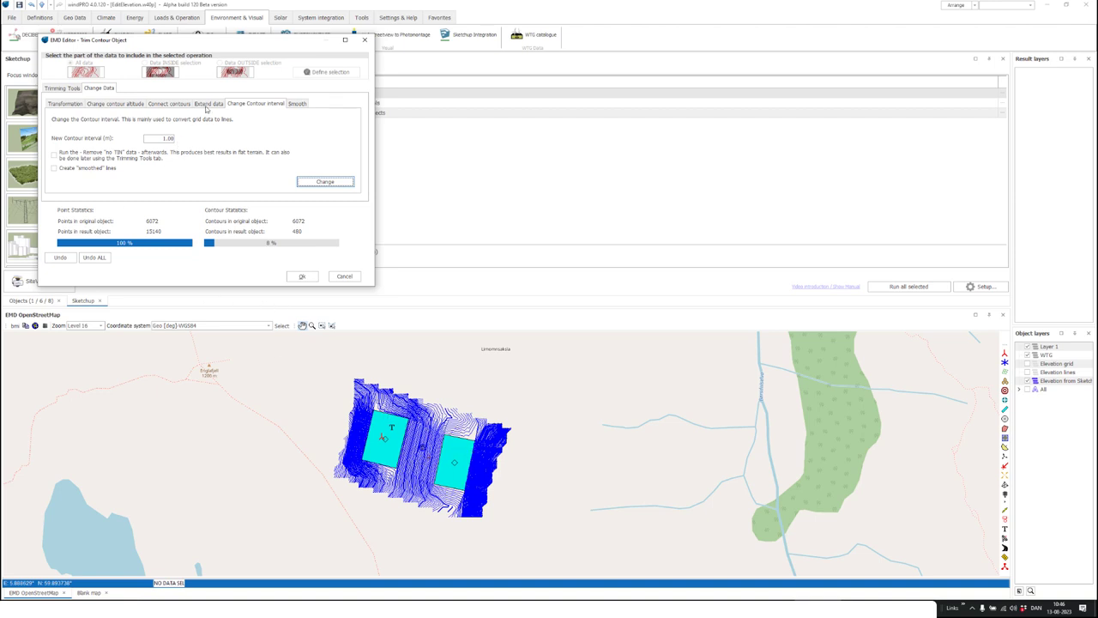
Extend the contour data around the edited area with the file CONTOURLINE_ONLINEDATA_0.wpo, keeping the default edge and buffer settings
{"action": "left_click", "coordinate": [206, 104]}
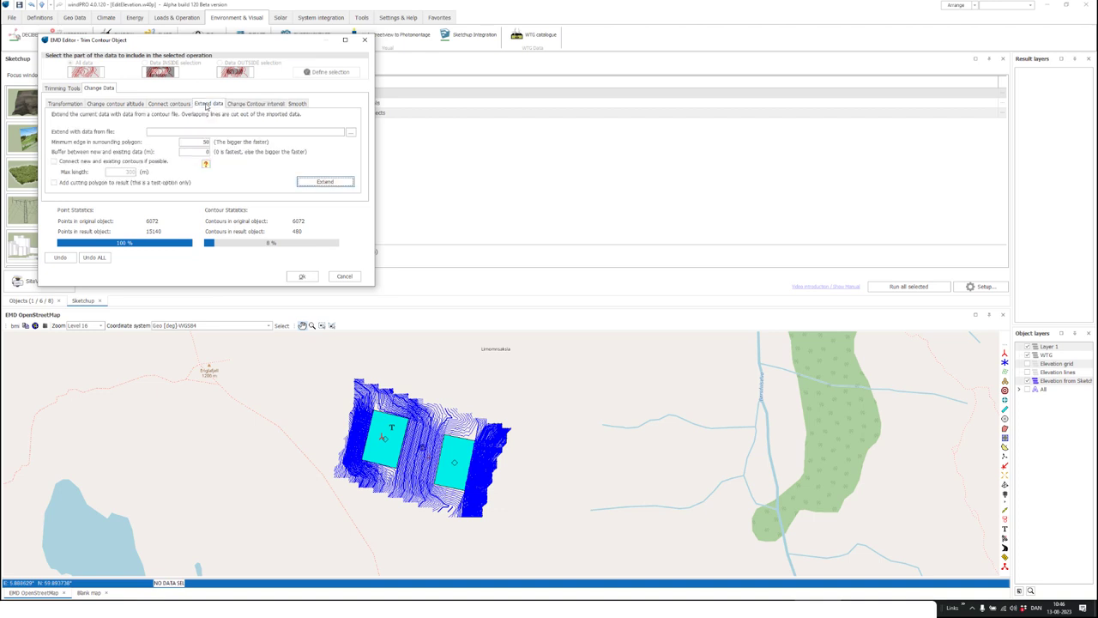
{"action": "left_click", "coordinate": [350, 132]}
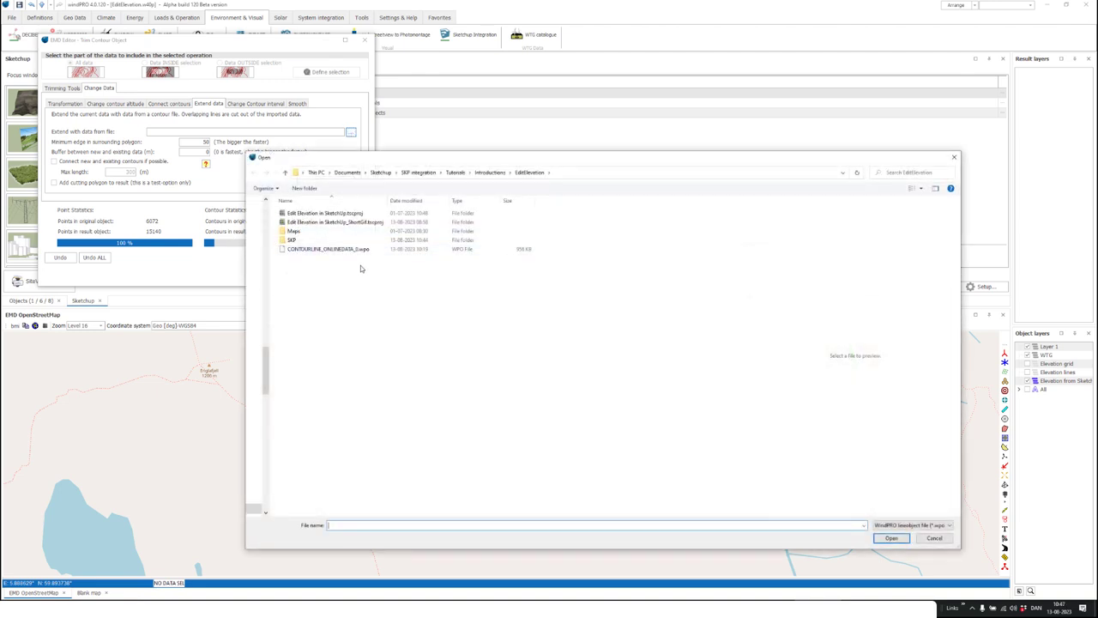
{"action": "double_click", "coordinate": [363, 250]}
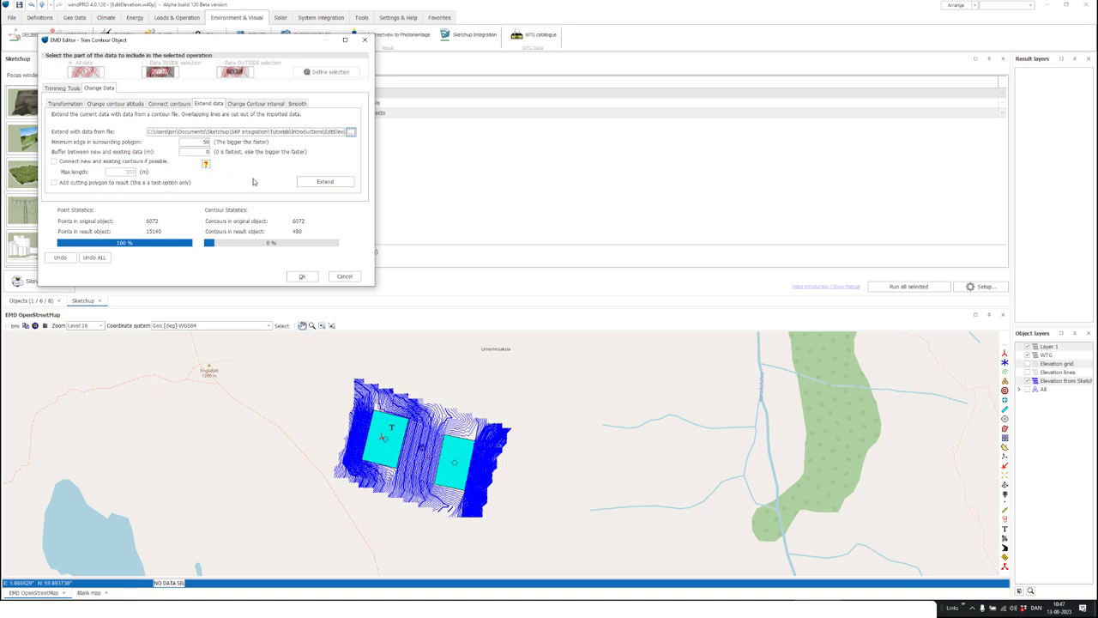
{"action": "left_click", "coordinate": [325, 182]}
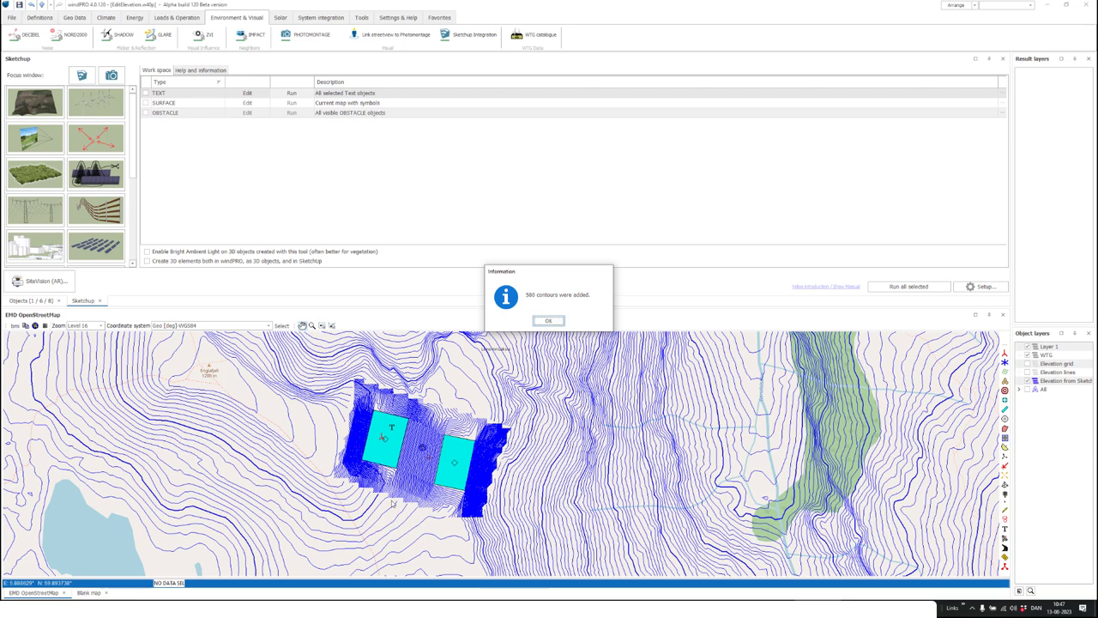
{"action": "left_click", "coordinate": [547, 321]}
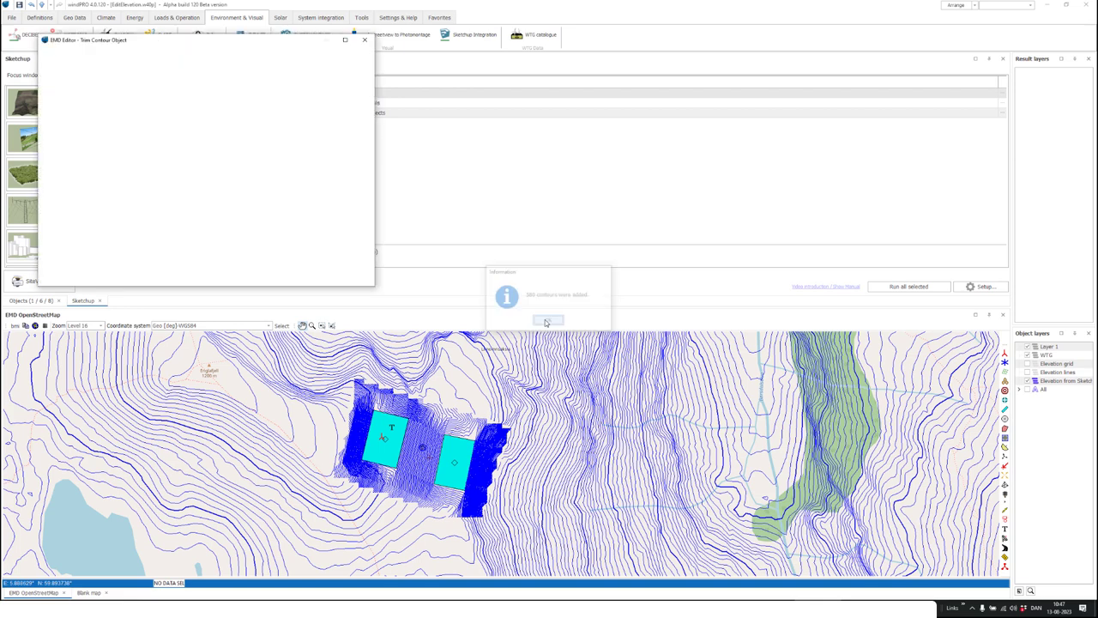
Save the extended contours over the existing WPO file and let the user text object take its Z value from this height object
{"action": "left_click", "coordinate": [302, 276]}
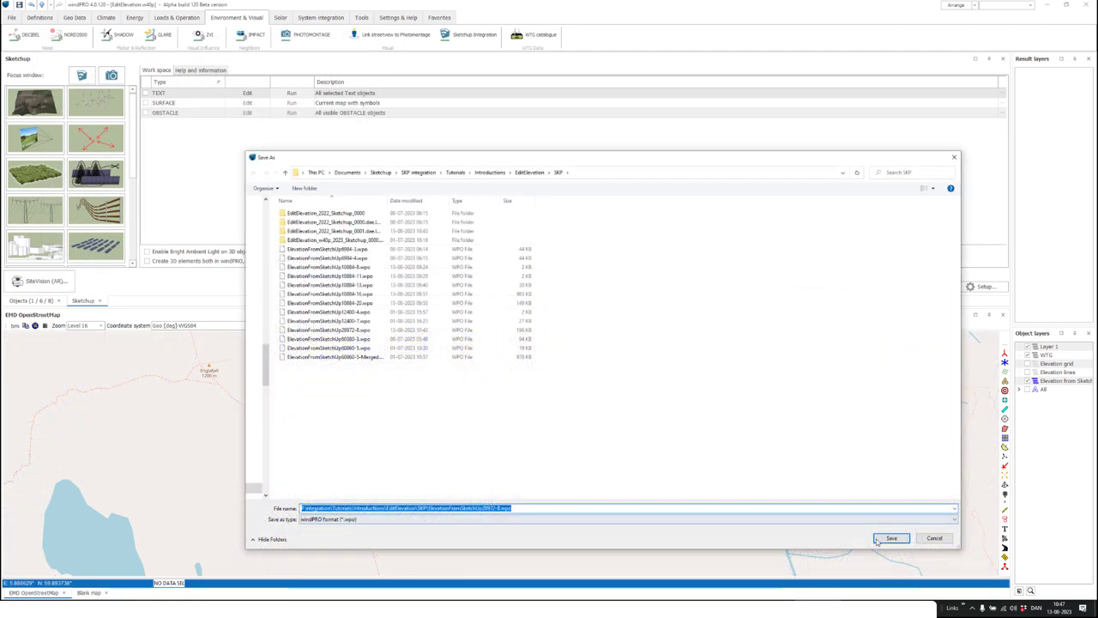
{"action": "left_click", "coordinate": [890, 539]}
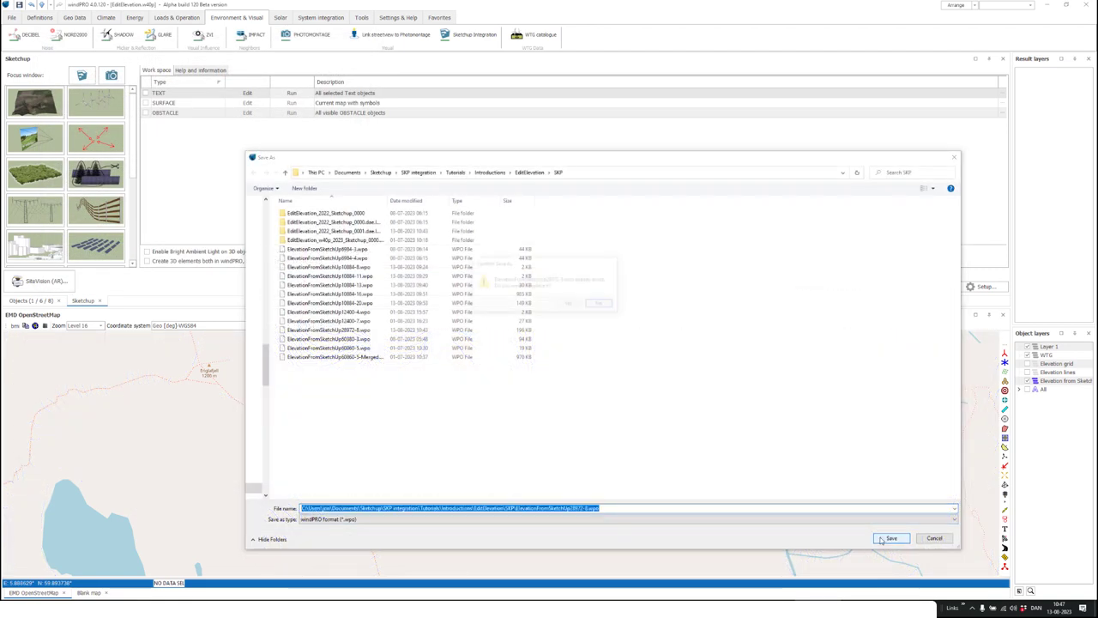
{"action": "left_click", "coordinate": [570, 305]}
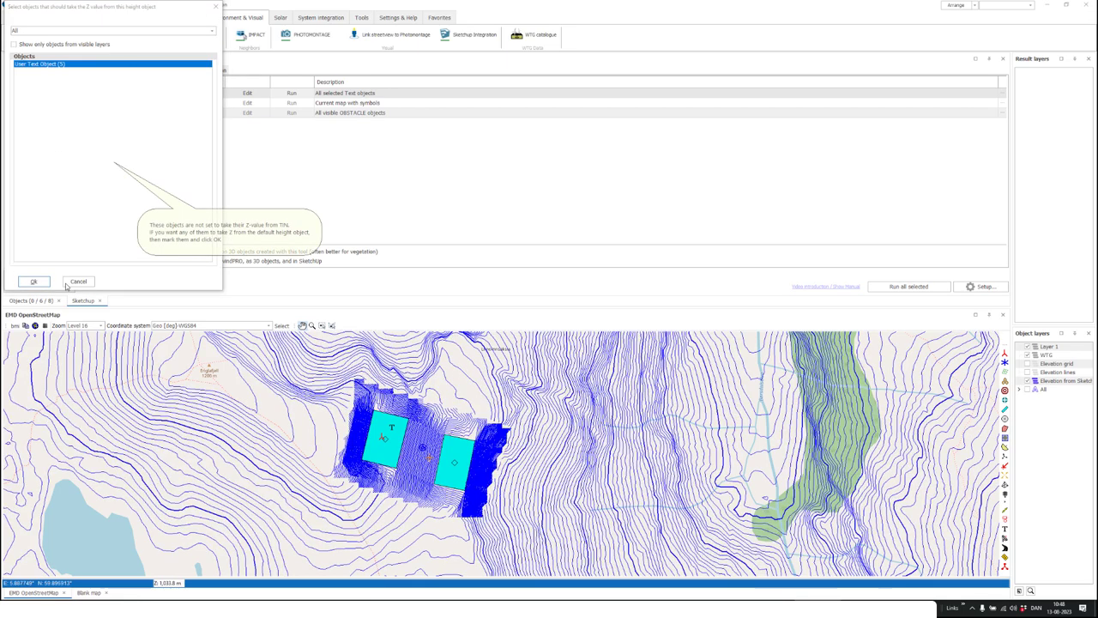
{"action": "left_click", "coordinate": [43, 284]}
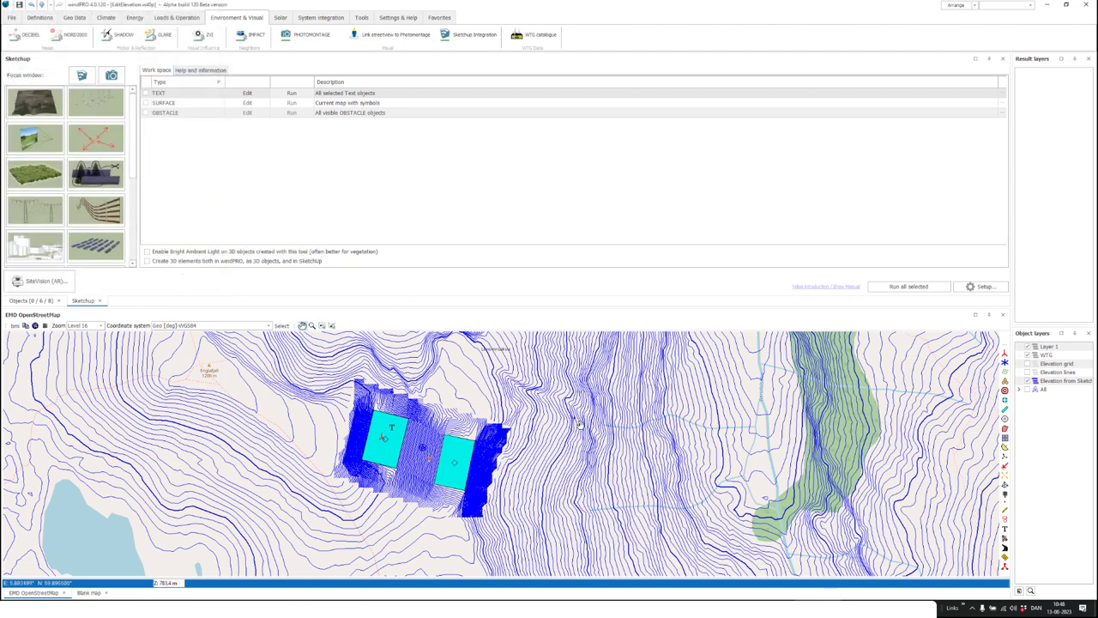
Show the object list, hide the "Elevation from Sketchup" layer and display the "Elevation grid" layer
{"action": "left_click_drag", "start_coordinate": [577, 423], "coordinate": [607, 420]}
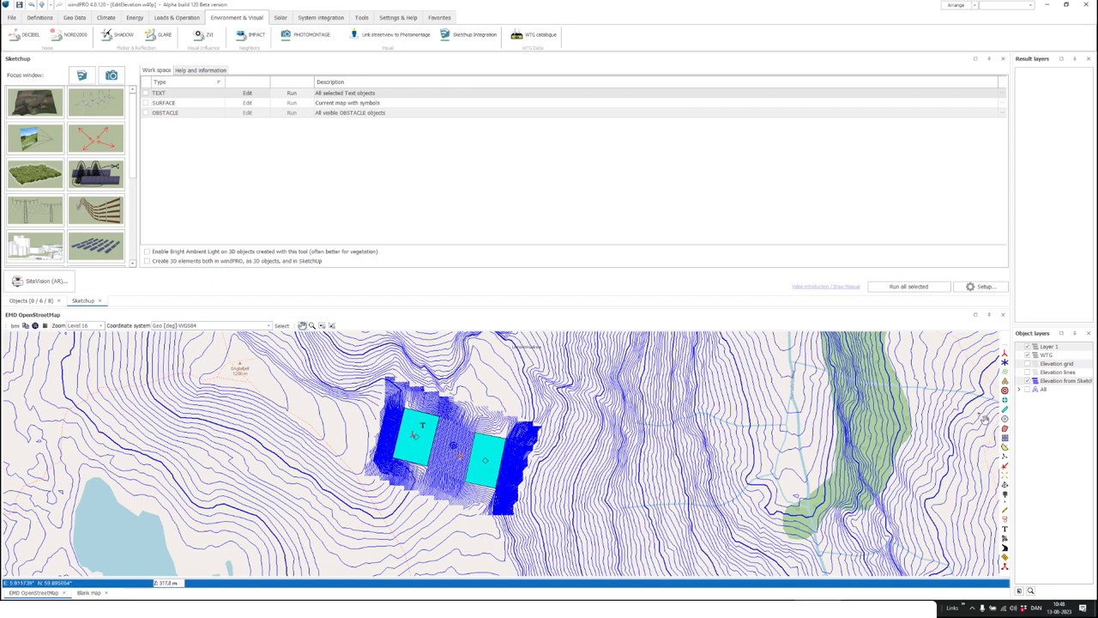
{"action": "left_click", "coordinate": [1028, 380]}
{"action": "left_click", "coordinate": [48, 300]}
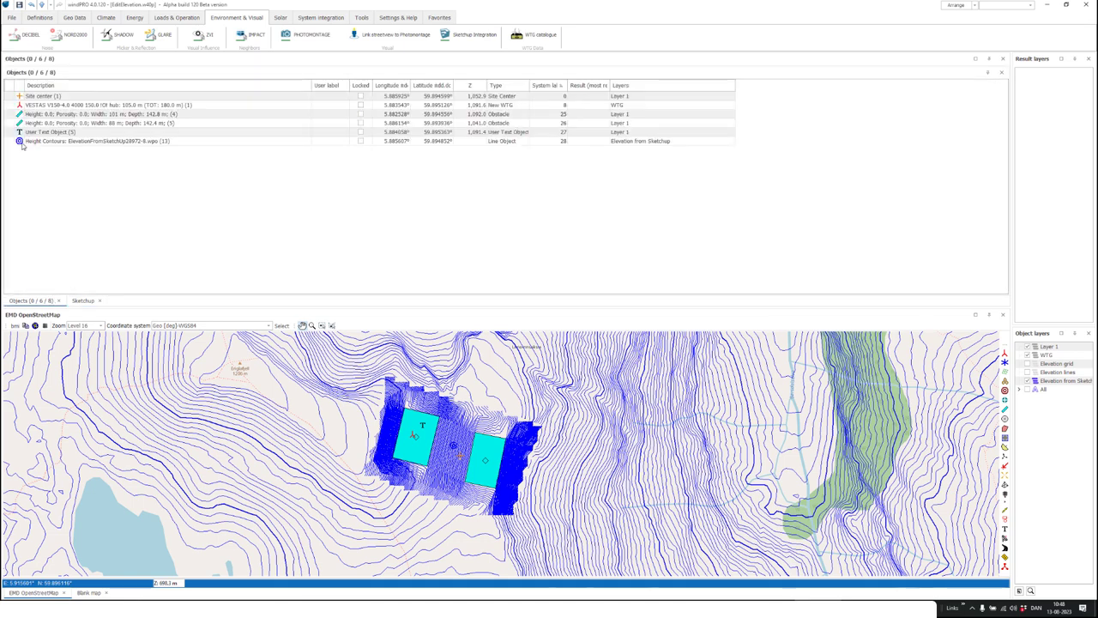
{"action": "left_click", "coordinate": [1028, 381]}
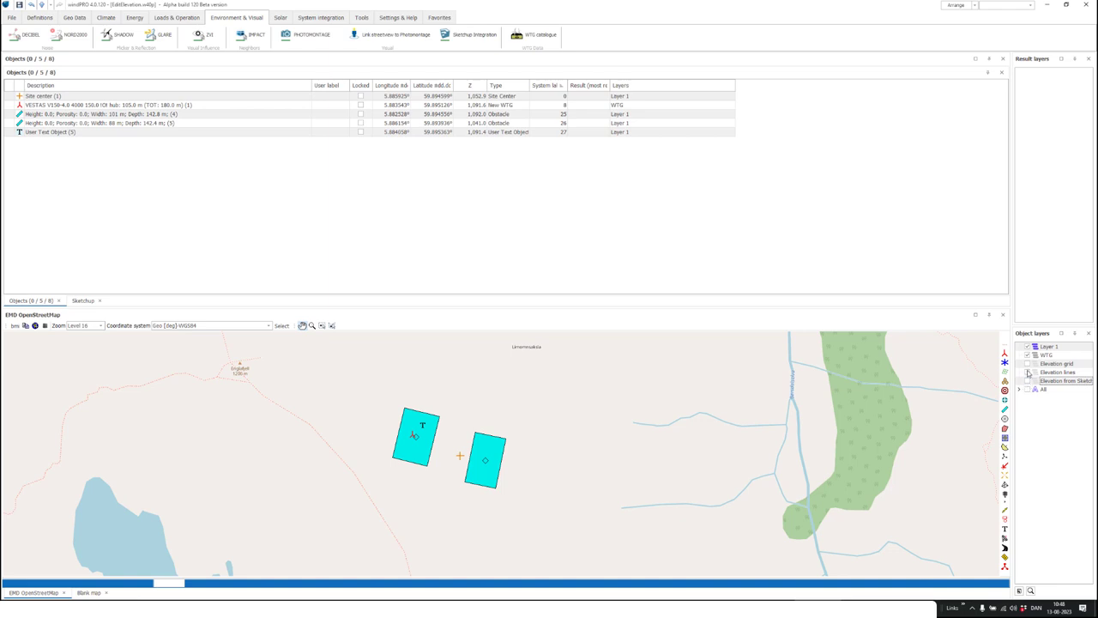
{"action": "left_click", "coordinate": [1029, 363]}
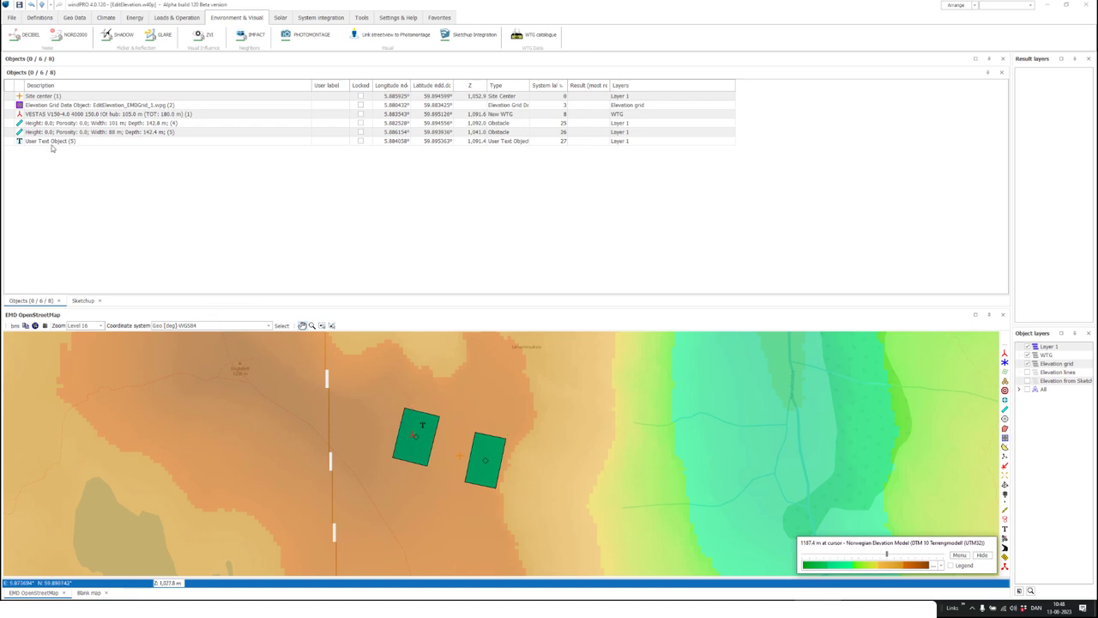
Export the selected SketchUp terrain to windPRO as an elevation line object again, copying the WPO file path without creating a line object
{"action": "left_click", "coordinate": [476, 35]}
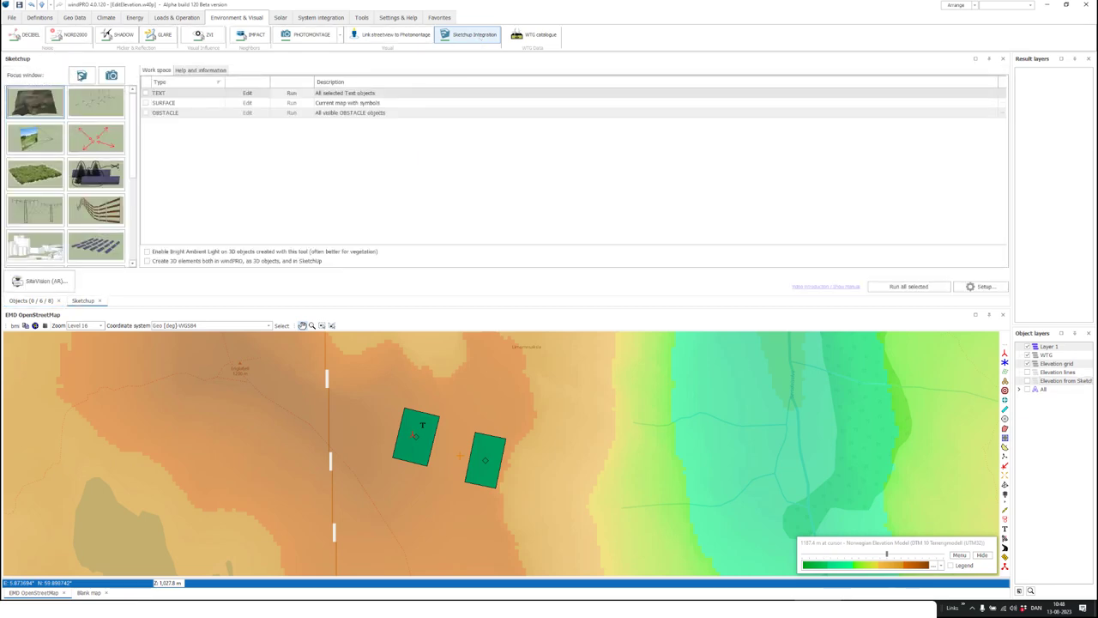
{"action": "left_click", "coordinate": [81, 76]}
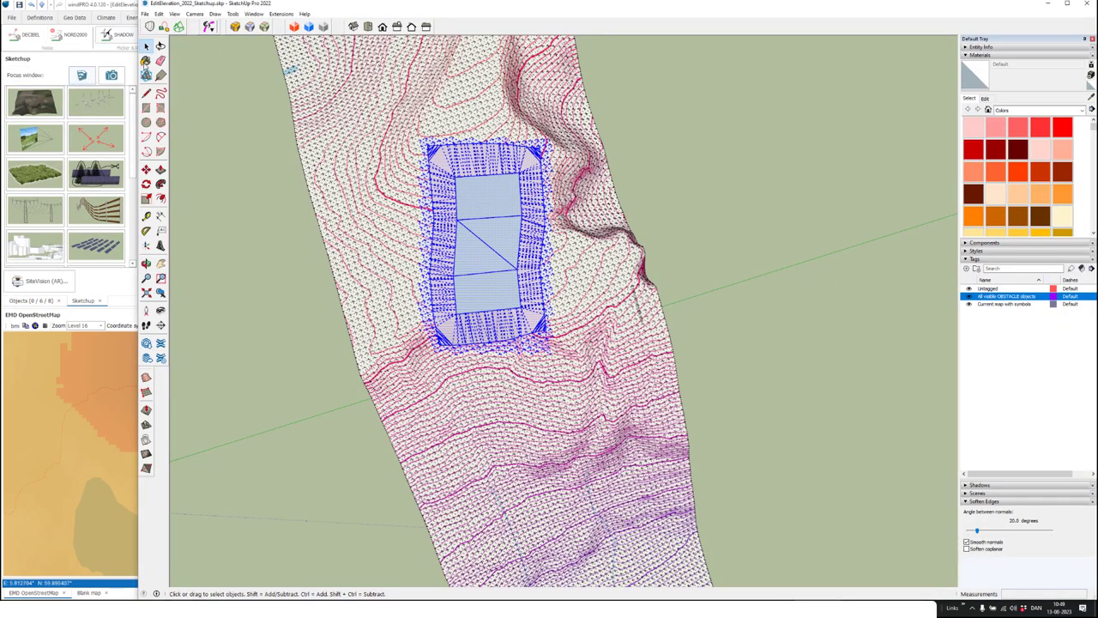
{"action": "left_click", "coordinate": [233, 13]}
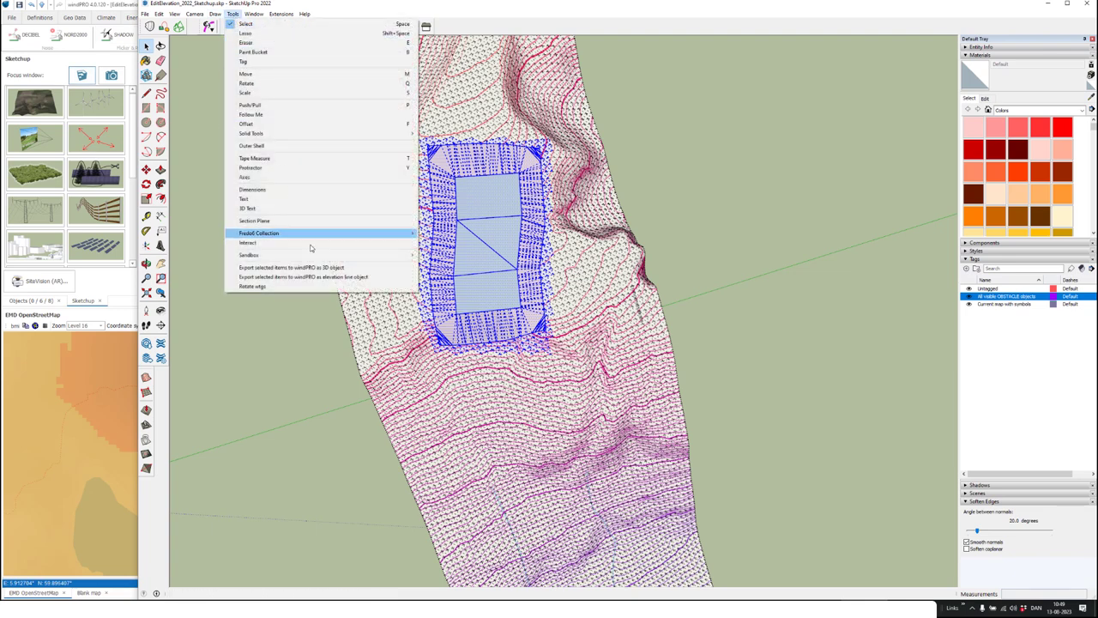
{"action": "left_click", "coordinate": [344, 278]}
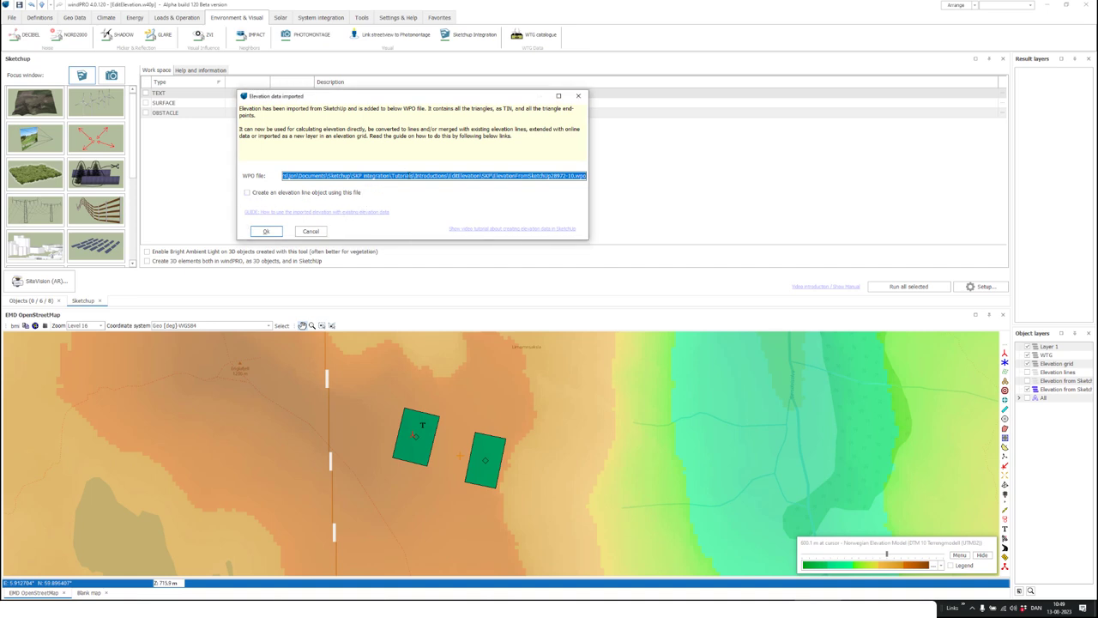
{"action": "right_click", "coordinate": [410, 176]}
{"action": "left_click", "coordinate": [431, 203]}
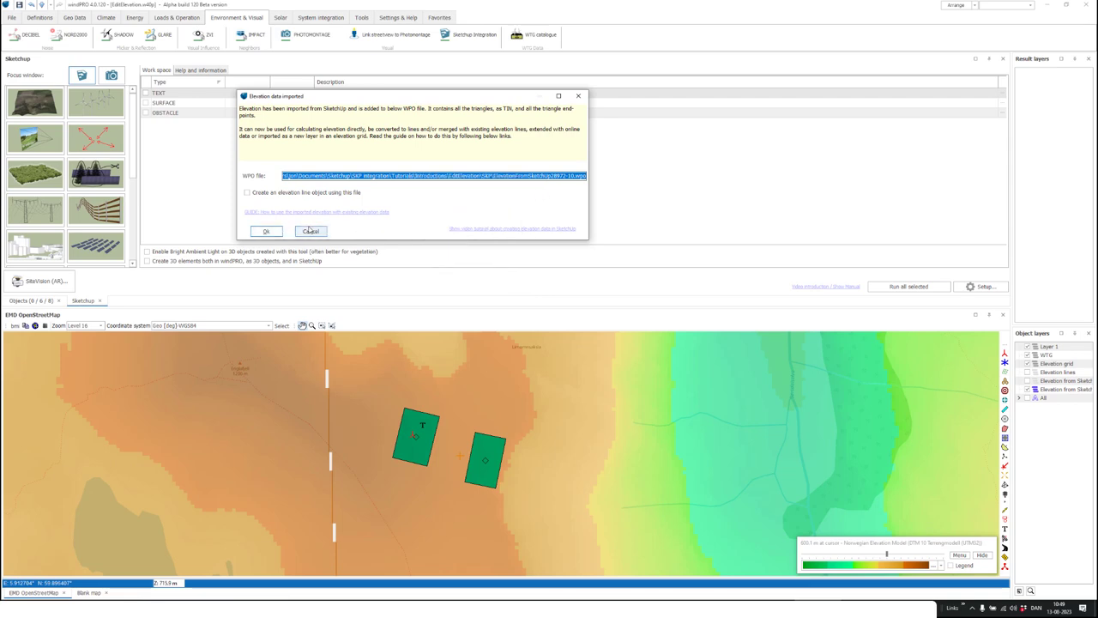
{"action": "left_click", "coordinate": [279, 233]}
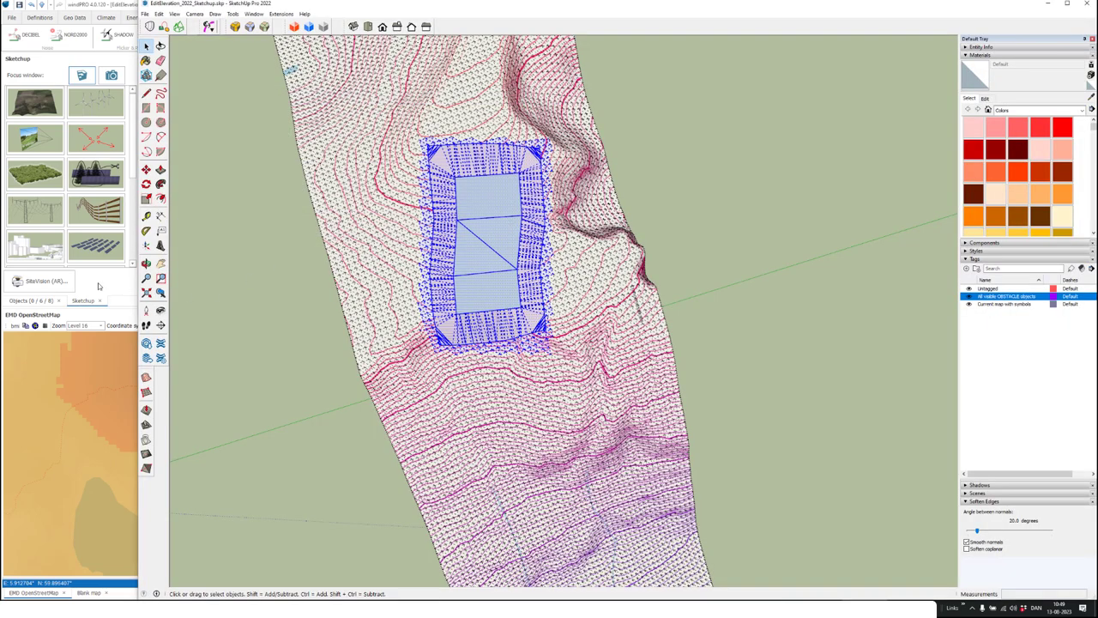
In windPRO, add a layer from file to the elevation grid object EditElevation_EMDGrid_1.wpg, choosing the copied ElevationFromSketchUp28972-10.wpo path
{"action": "left_click", "coordinate": [100, 286]}
{"action": "left_click", "coordinate": [120, 245]}
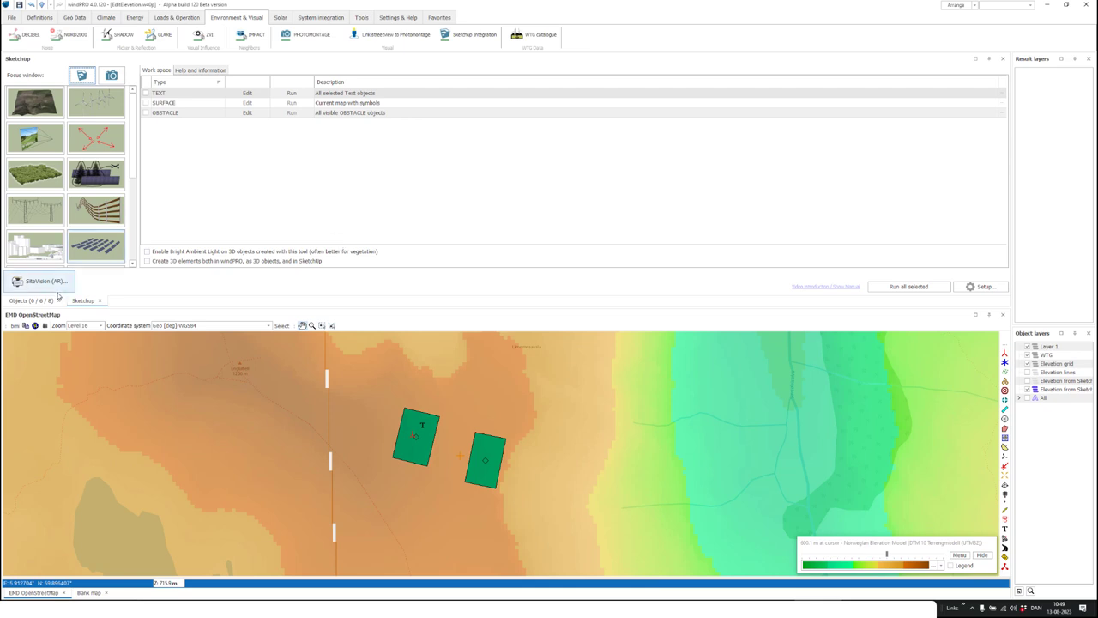
{"action": "left_click", "coordinate": [49, 301]}
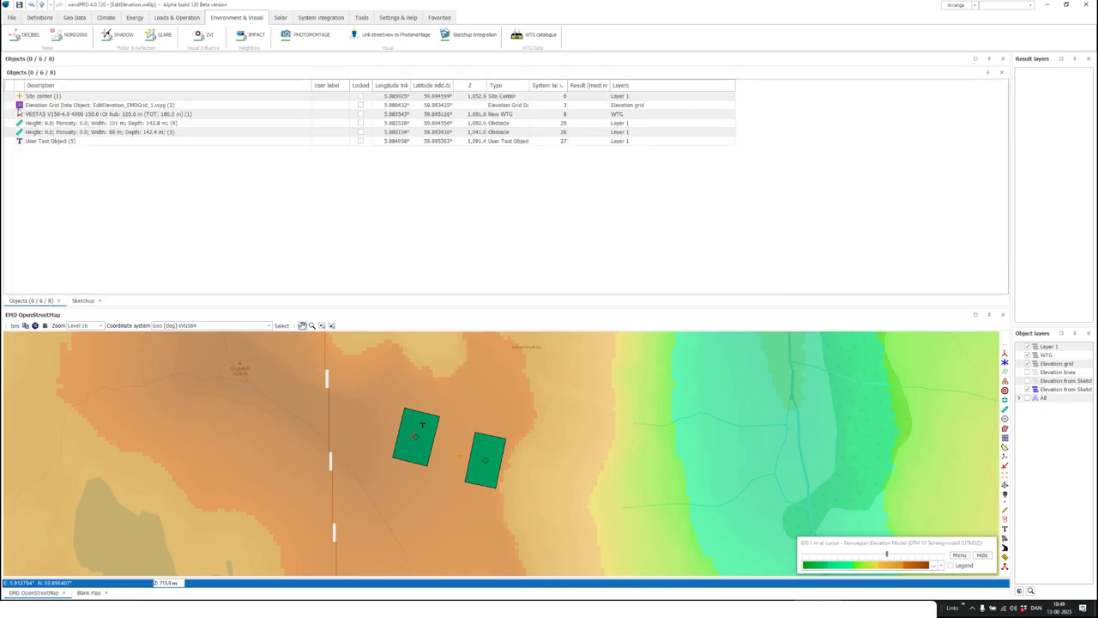
{"action": "double_click", "coordinate": [94, 105]}
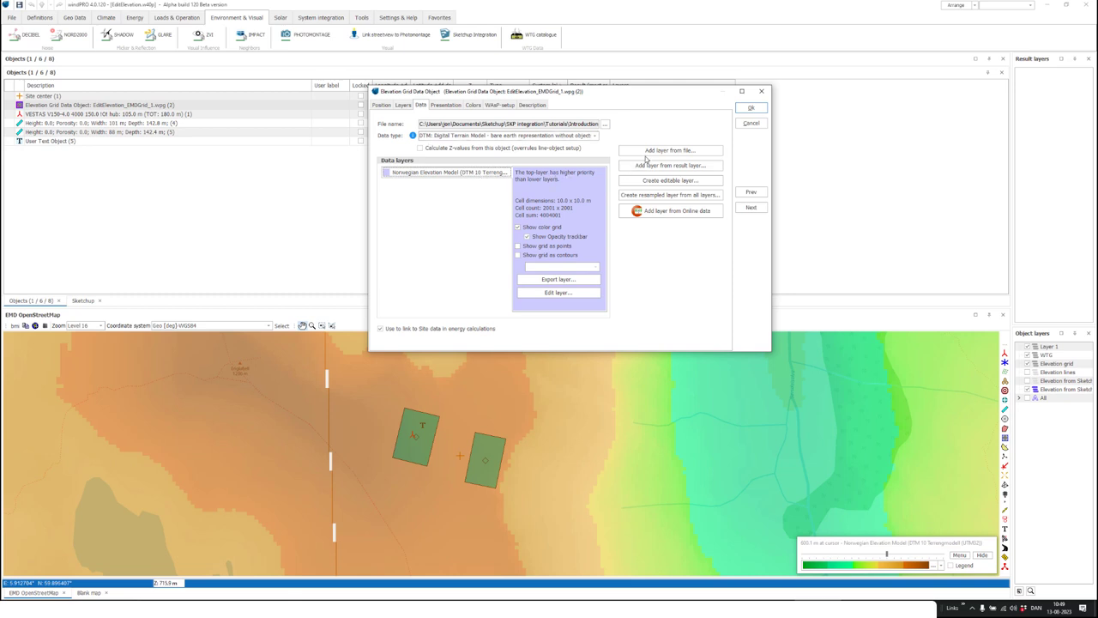
{"action": "left_click", "coordinate": [651, 151]}
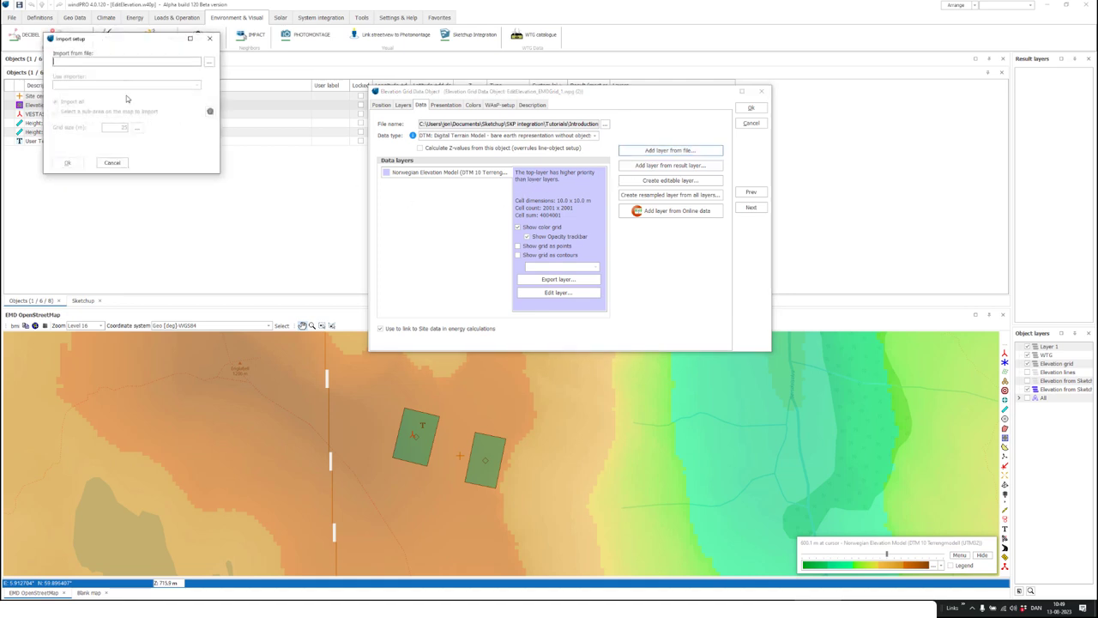
{"action": "left_click", "coordinate": [209, 63]}
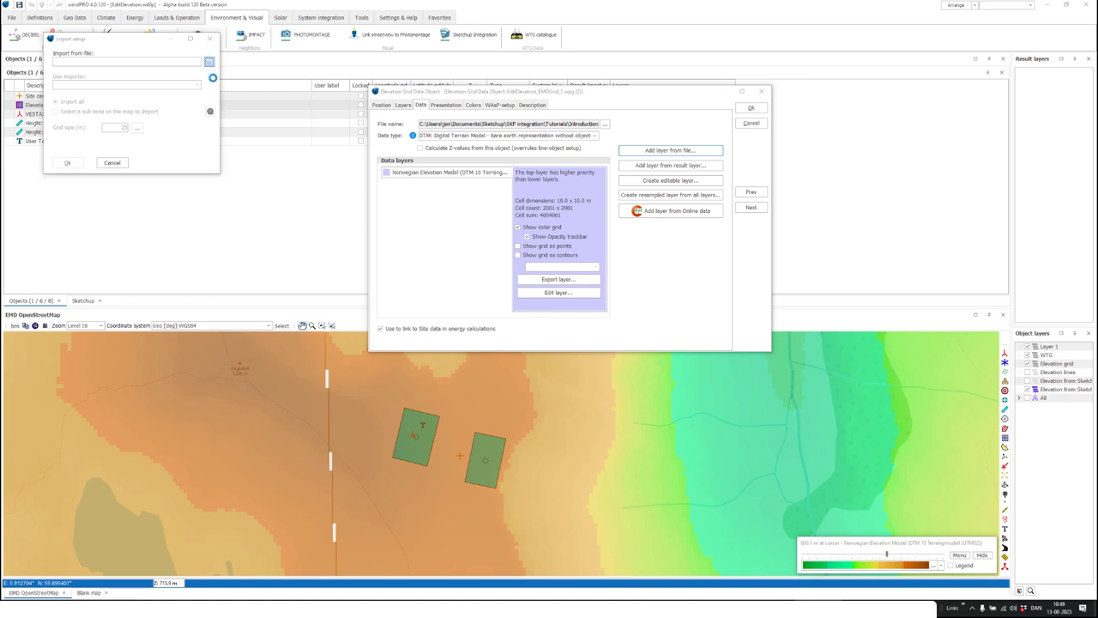
{"action": "right_click", "coordinate": [348, 526]}
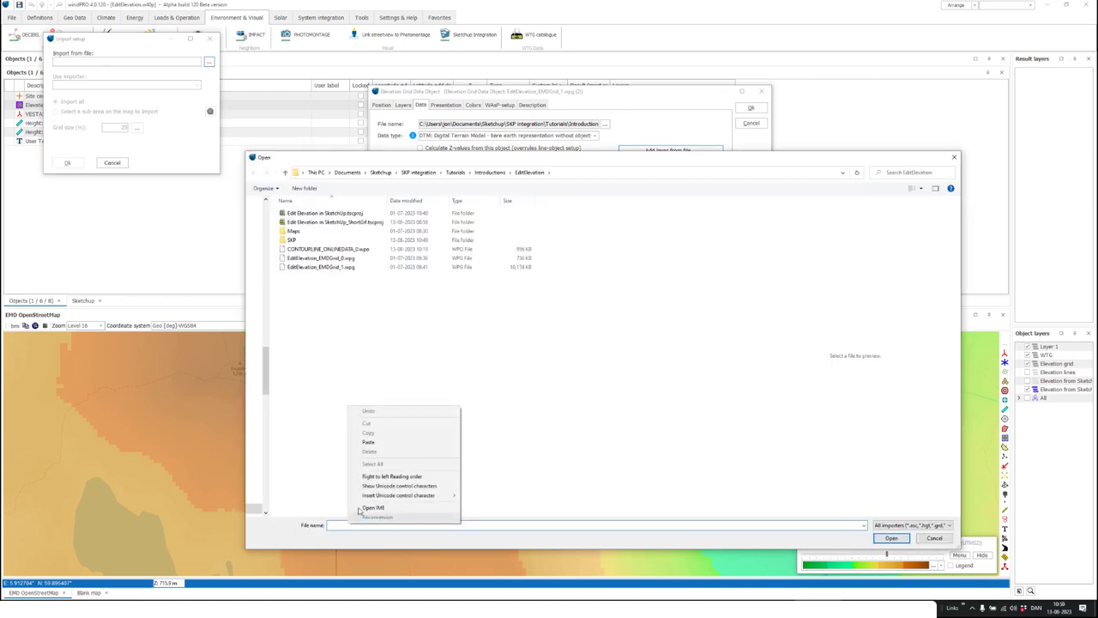
{"action": "left_click", "coordinate": [378, 442]}
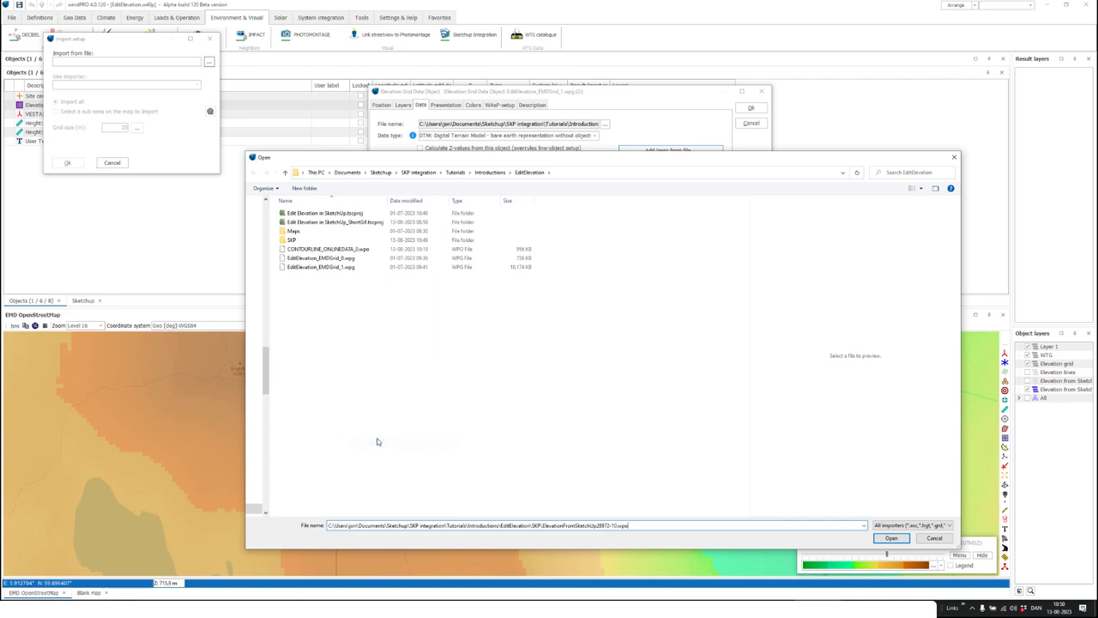
{"action": "left_click", "coordinate": [892, 538]}
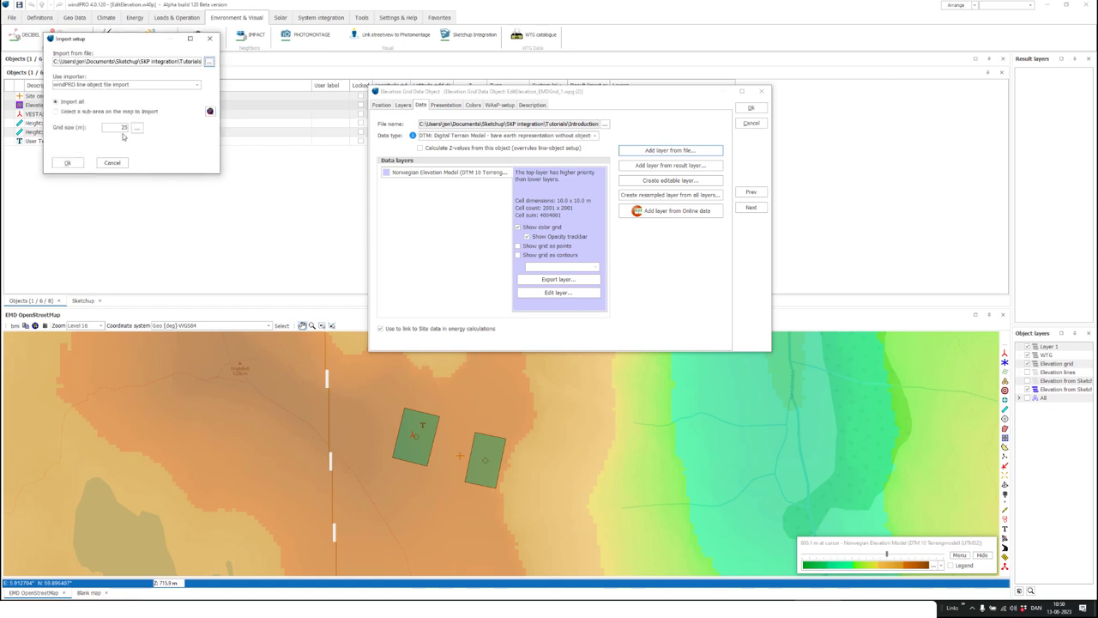
Set the import grid size to 5 m and import all the SketchUp elevation data as a grid layer
{"action": "double_click", "coordinate": [124, 127]}
{"action": "type", "text": "5"}
{"action": "left_click", "coordinate": [69, 163]}
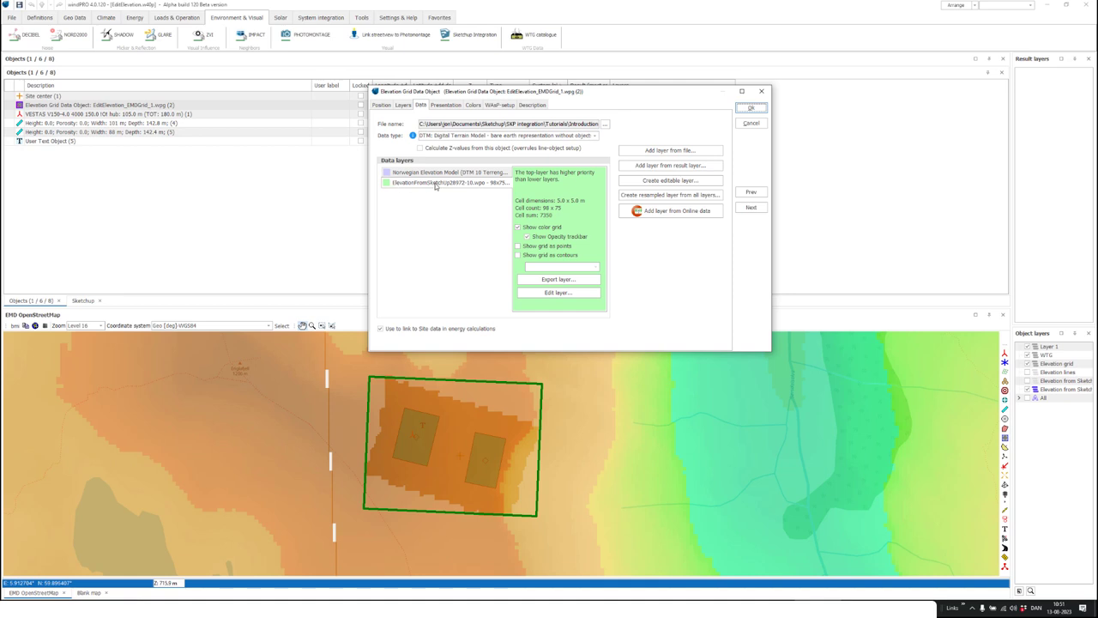
Move the ElevationFromSketchUp28972-10.wpo layer above the Norwegian Elevation Model layer in priority and accept the elevation grid object
{"action": "left_click", "coordinate": [435, 183]}
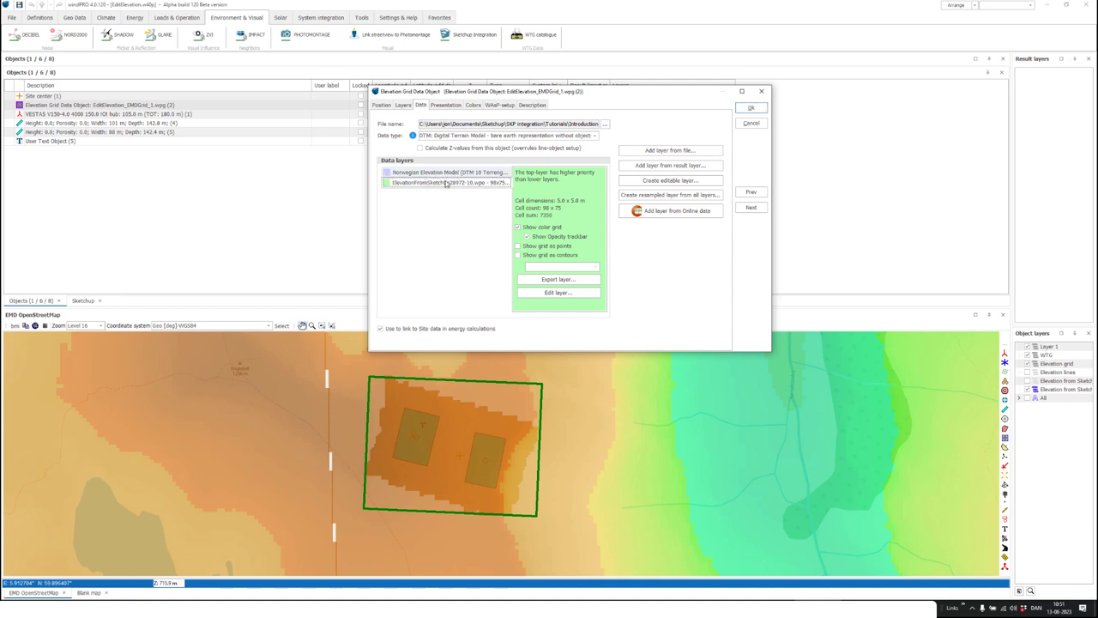
{"action": "right_click", "coordinate": [450, 184]}
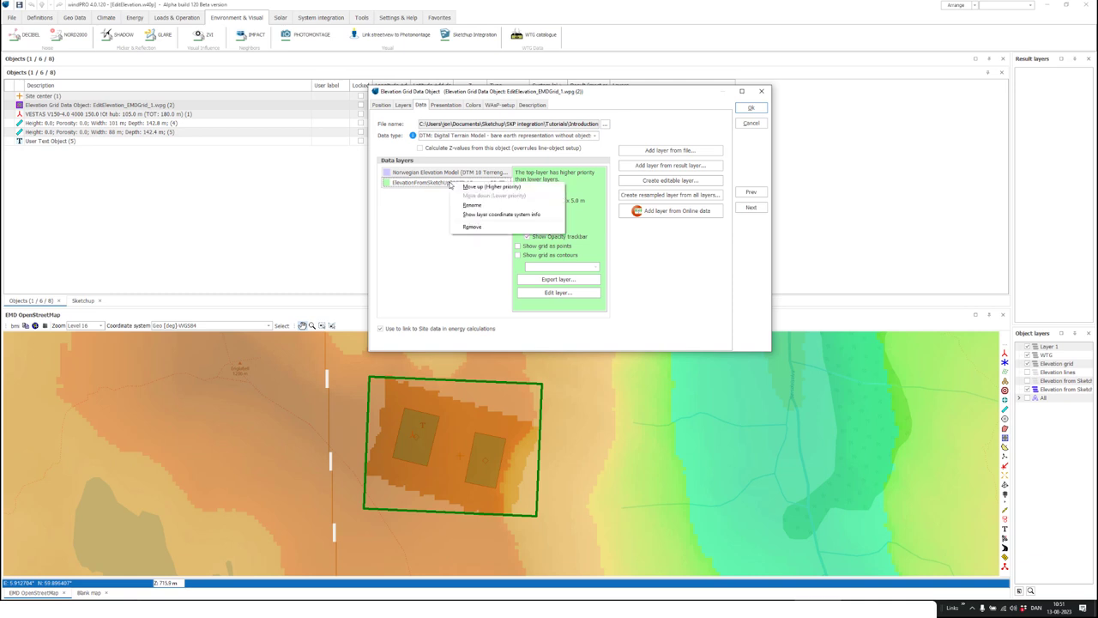
{"action": "left_click", "coordinate": [477, 192]}
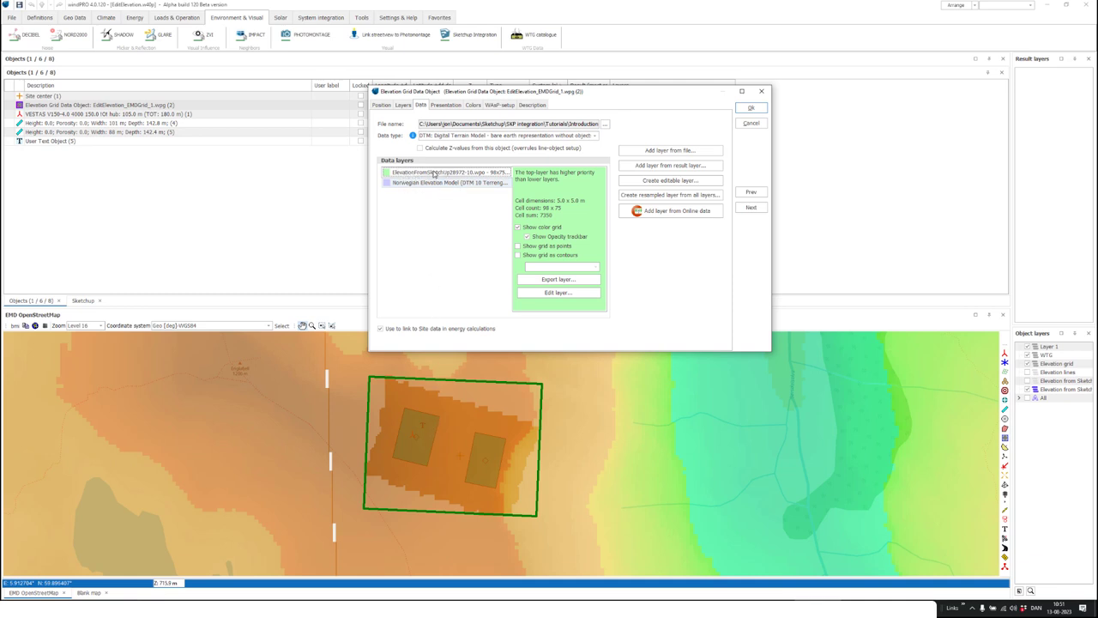
{"action": "left_click", "coordinate": [751, 109]}
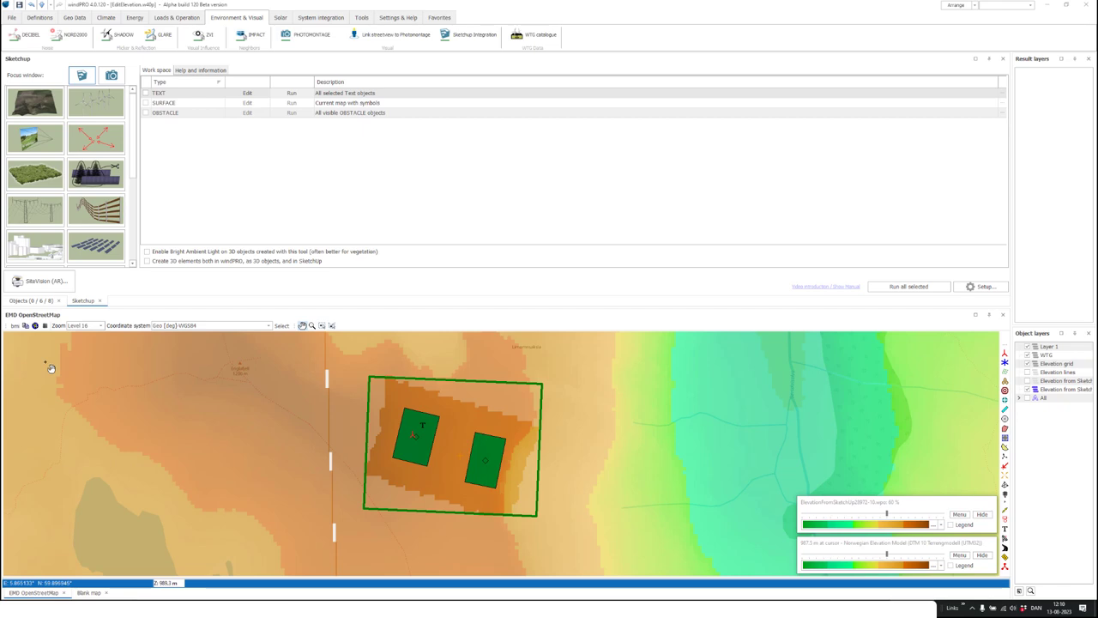
Switch to the SketchUp model and sink a hollow into the hillside below the summit using Smoove with a 100 m radius
{"action": "left_click", "coordinate": [82, 76]}
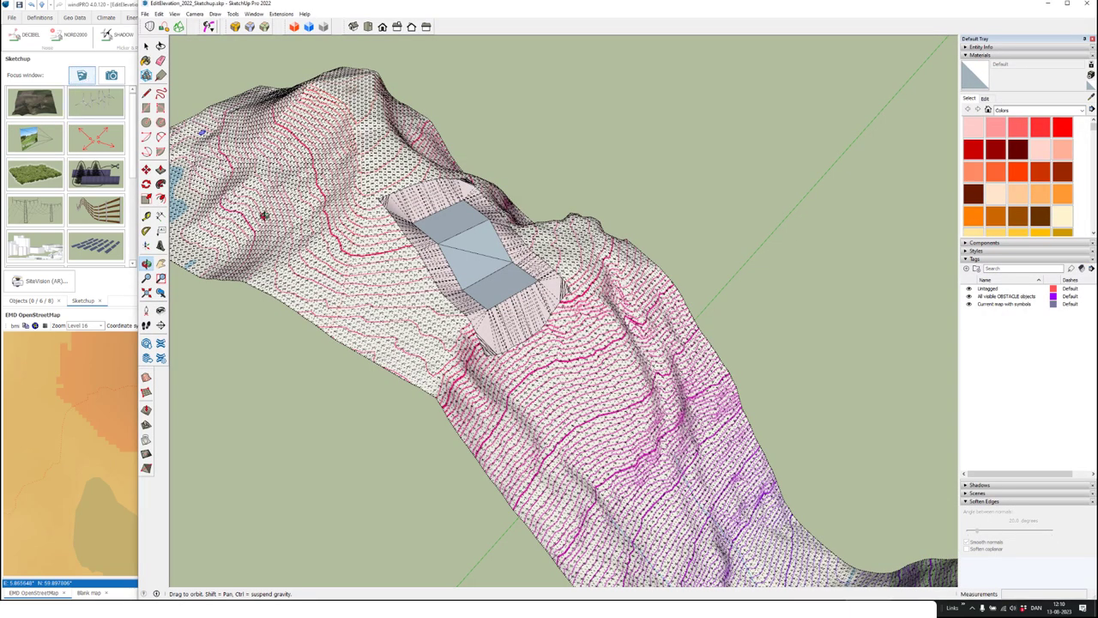
{"action": "left_click_drag", "start_coordinate": [298, 240], "coordinate": [426, 297]}
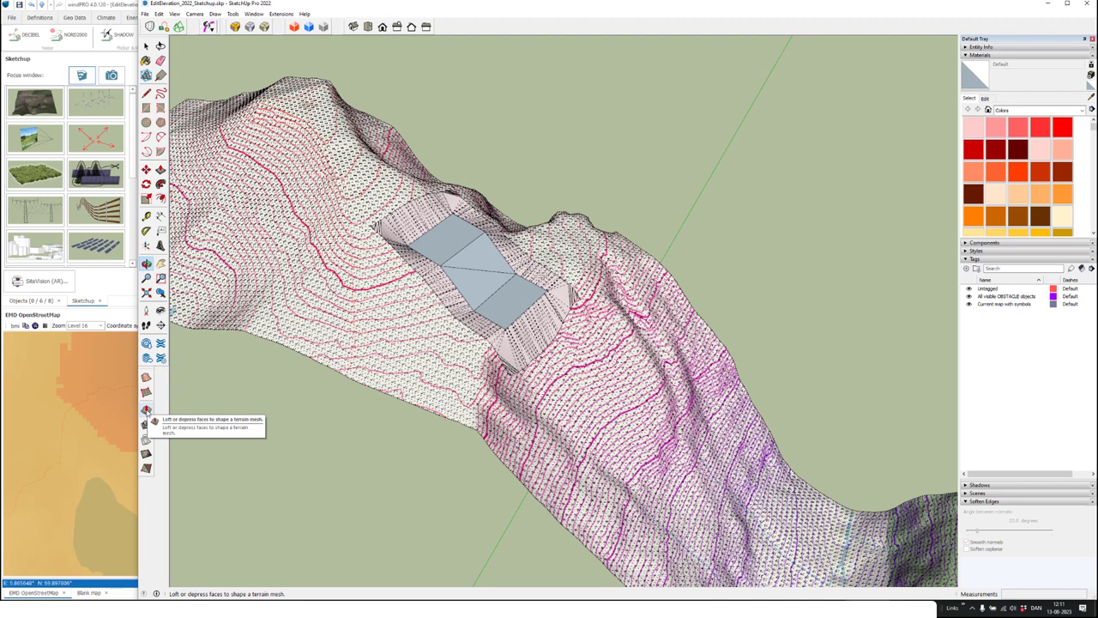
{"action": "left_click", "coordinate": [147, 410]}
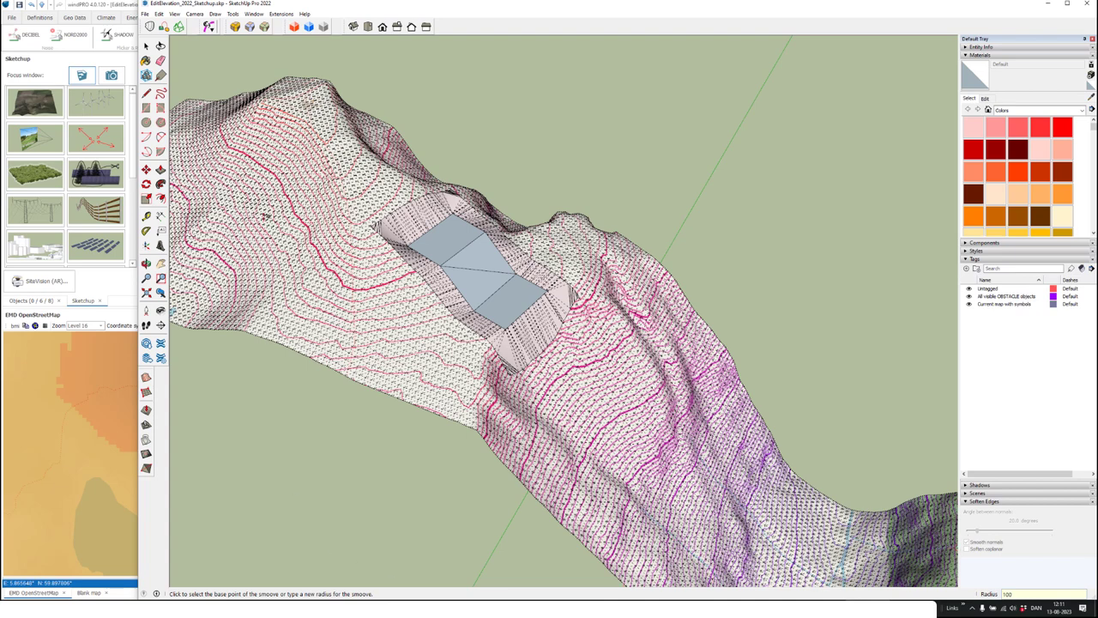
{"action": "left_click", "coordinate": [148, 45]}
{"action": "left_click", "coordinate": [149, 46]}
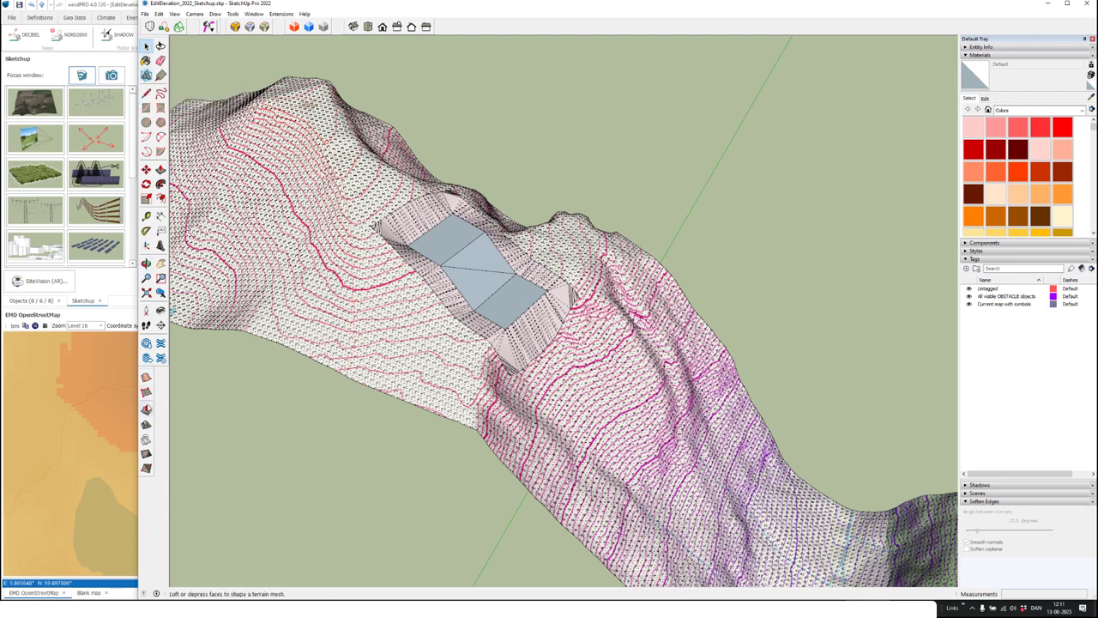
{"action": "left_click", "coordinate": [146, 410]}
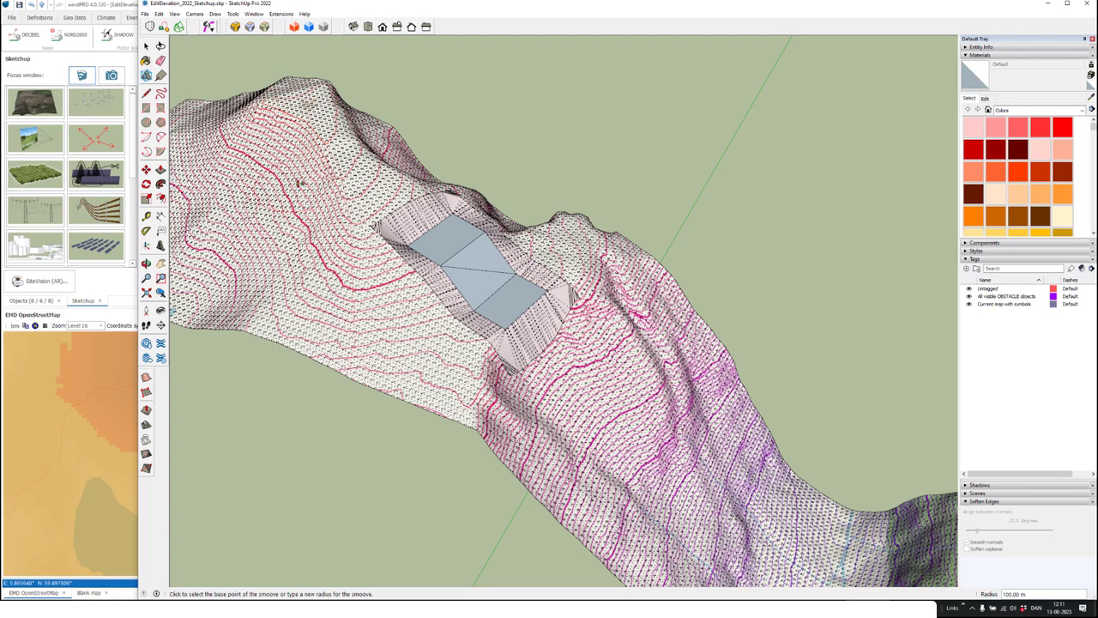
{"action": "left_click", "coordinate": [300, 183]}
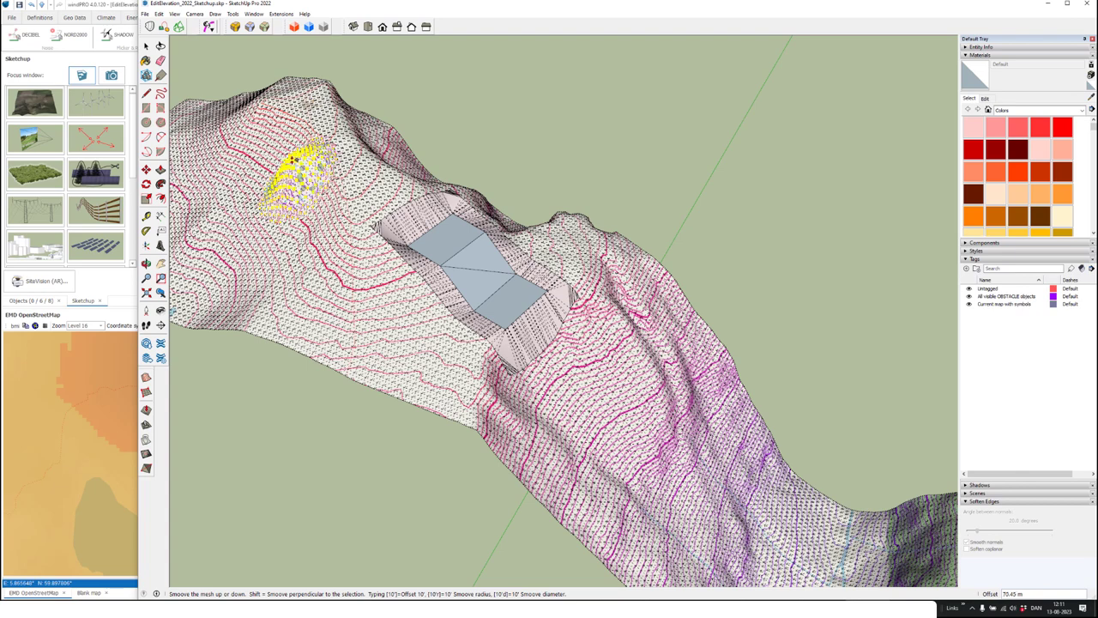
{"action": "left_click", "coordinate": [304, 210]}
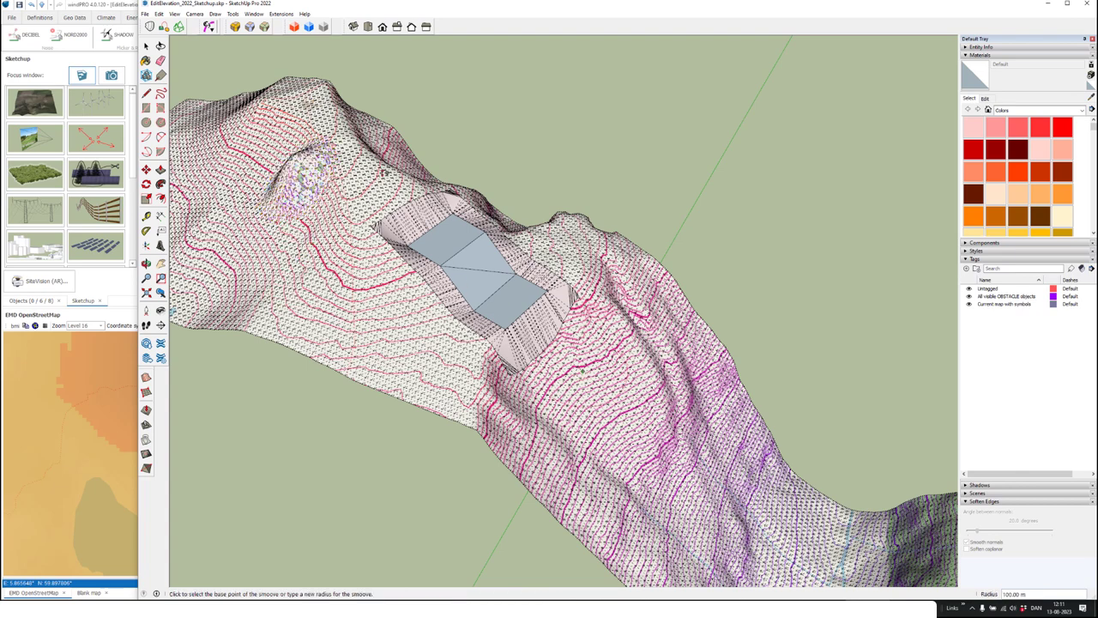
Smoove the terrain's summit downward and raise the slope beside the new hollow by about 45 m
{"action": "left_click", "coordinate": [296, 95]}
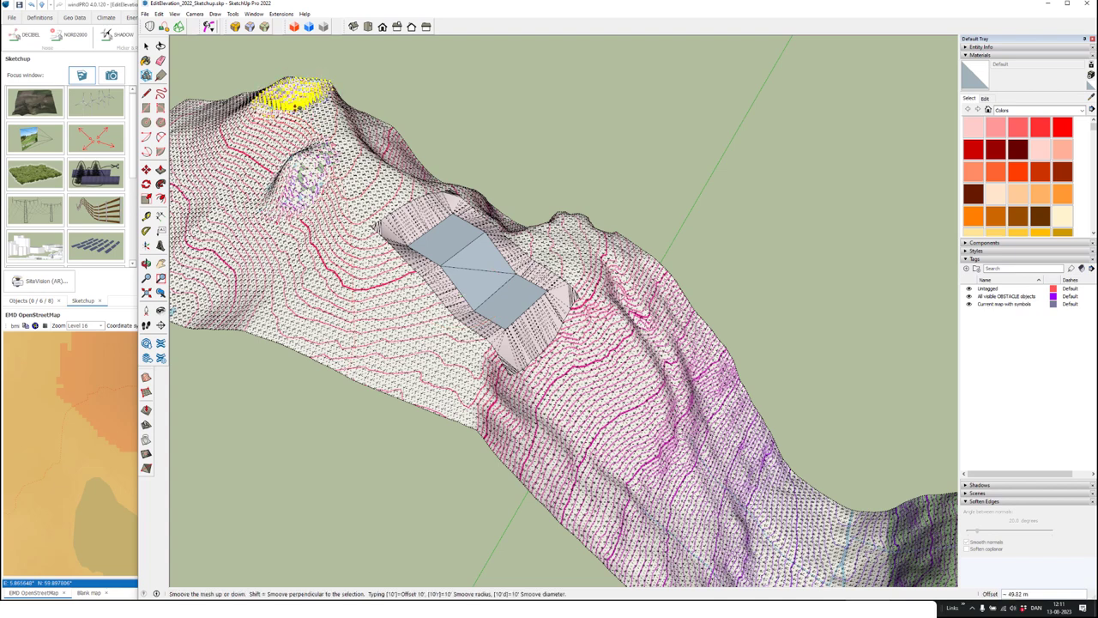
{"action": "left_click", "coordinate": [244, 154]}
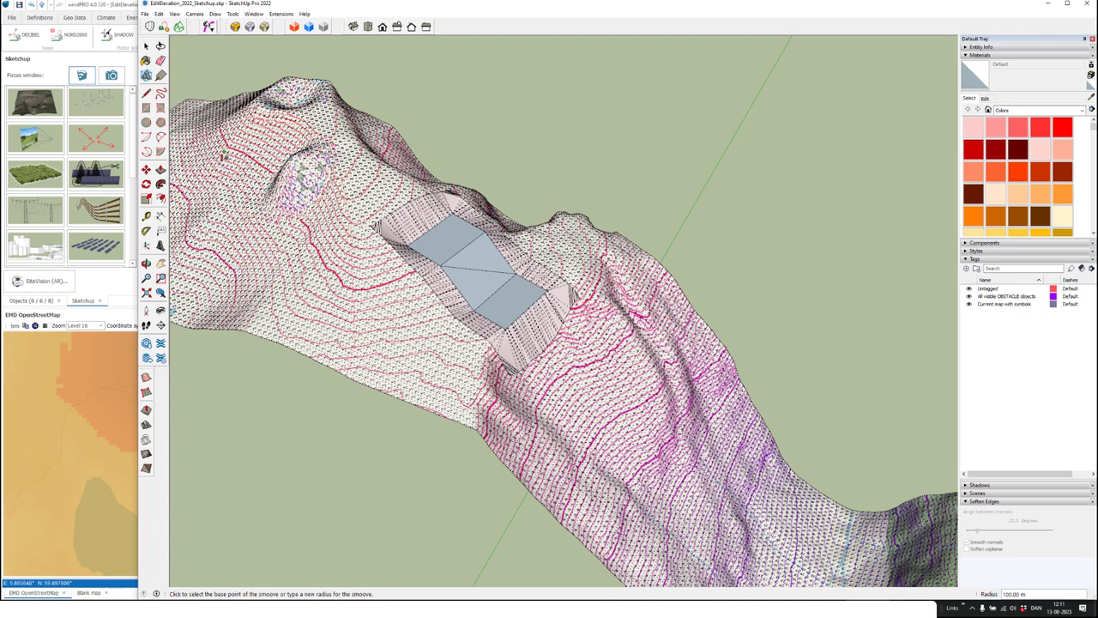
{"action": "left_click", "coordinate": [223, 155]}
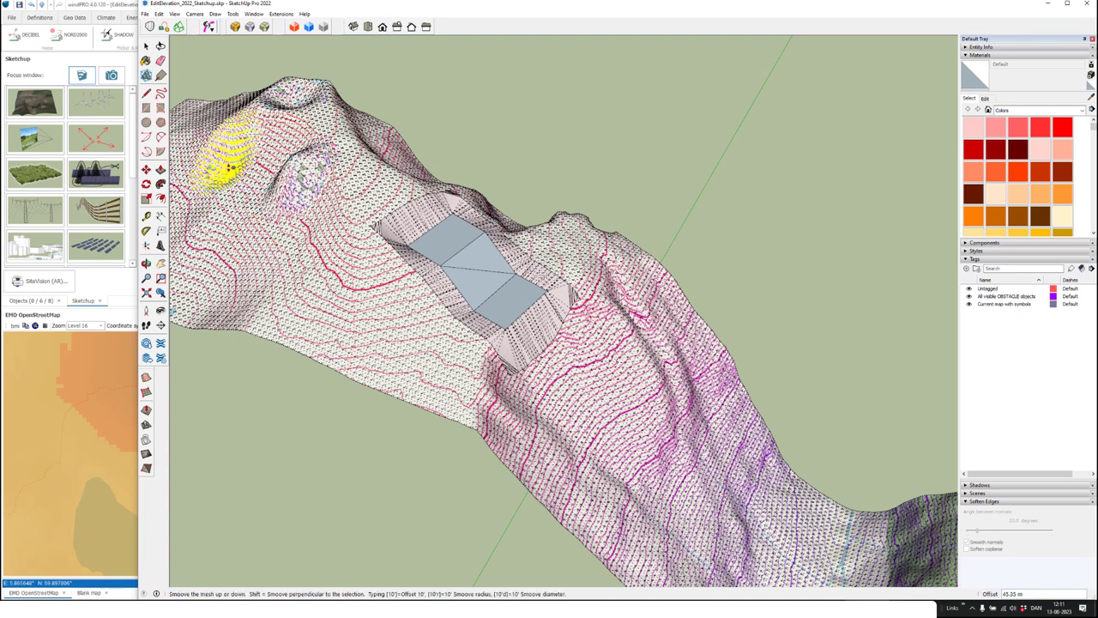
{"action": "left_click", "coordinate": [228, 169]}
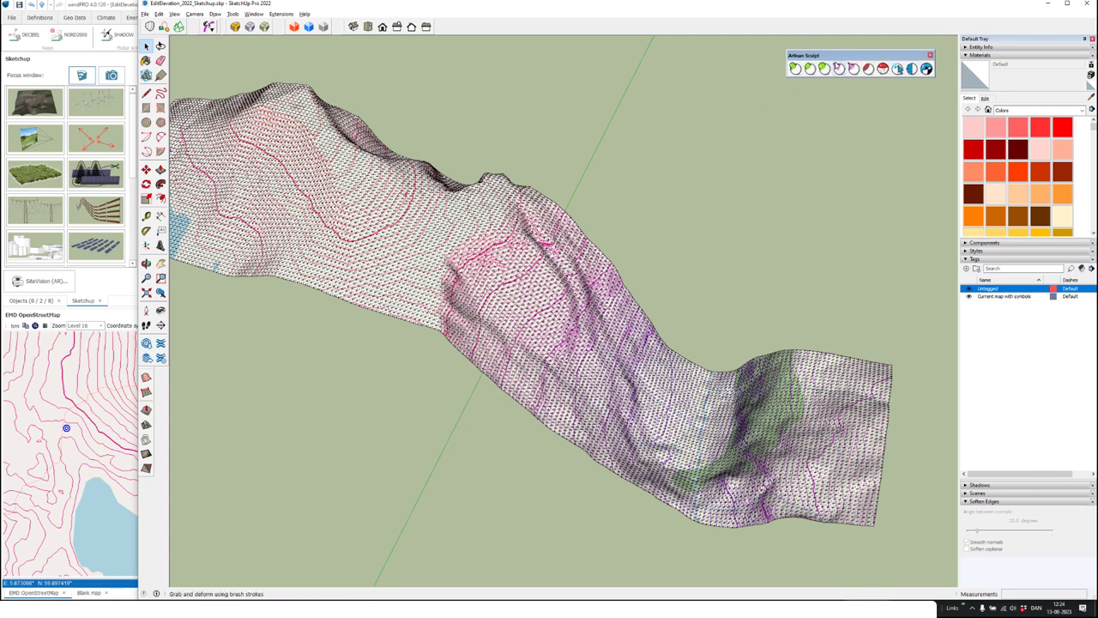
Flatten the terrain around the green area at the far end of the mesh with Artisan's Flatten brush
{"action": "mouse_move", "coordinate": [831, 54]}
{"action": "left_mouse_down"}
{"action": "mouse_move", "coordinate": [772, 81]}
{"action": "mouse_move", "coordinate": [829, 51]}
{"action": "left_mouse_up"}
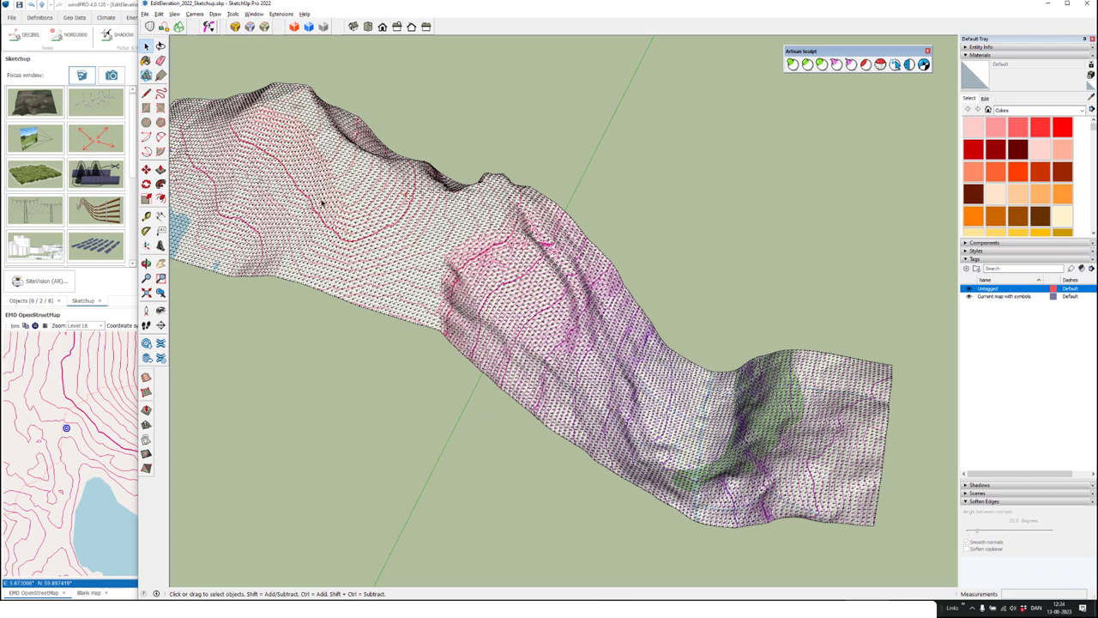
{"action": "left_click", "coordinate": [866, 66]}
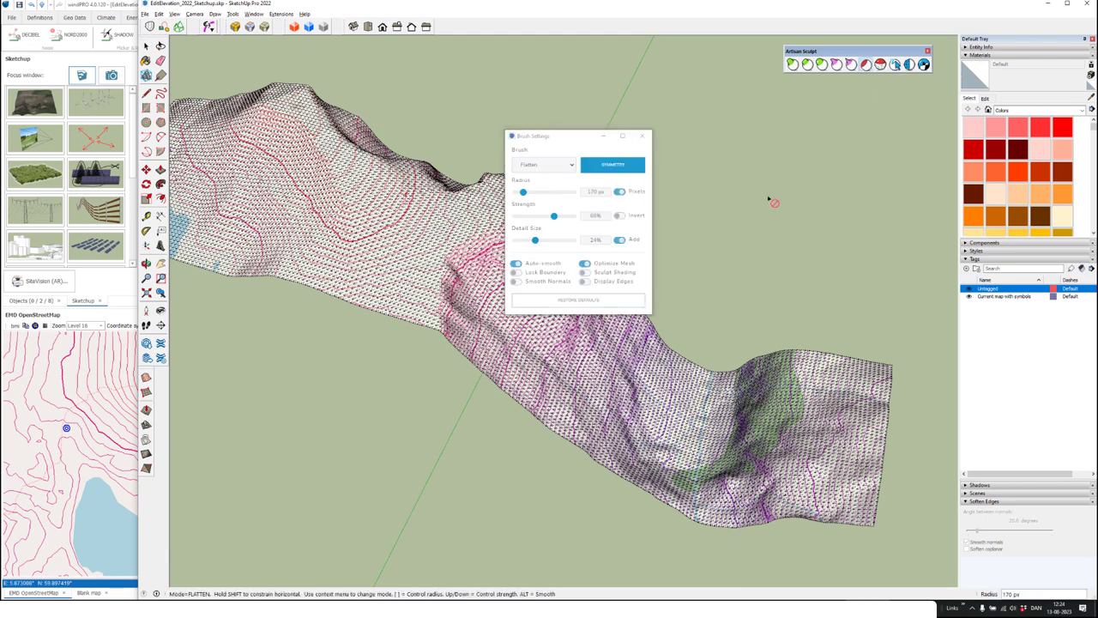
{"action": "mouse_move", "coordinate": [575, 140]}
{"action": "left_mouse_down"}
{"action": "mouse_move", "coordinate": [591, 122]}
{"action": "mouse_move", "coordinate": [525, 186]}
{"action": "left_mouse_up"}
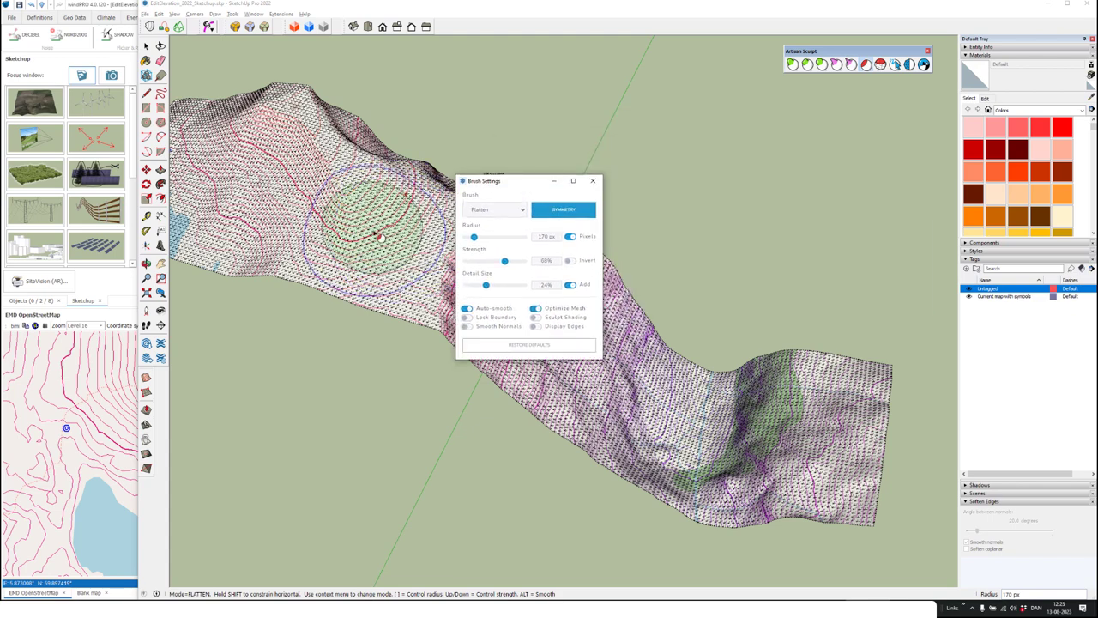
{"action": "left_click", "coordinate": [522, 210]}
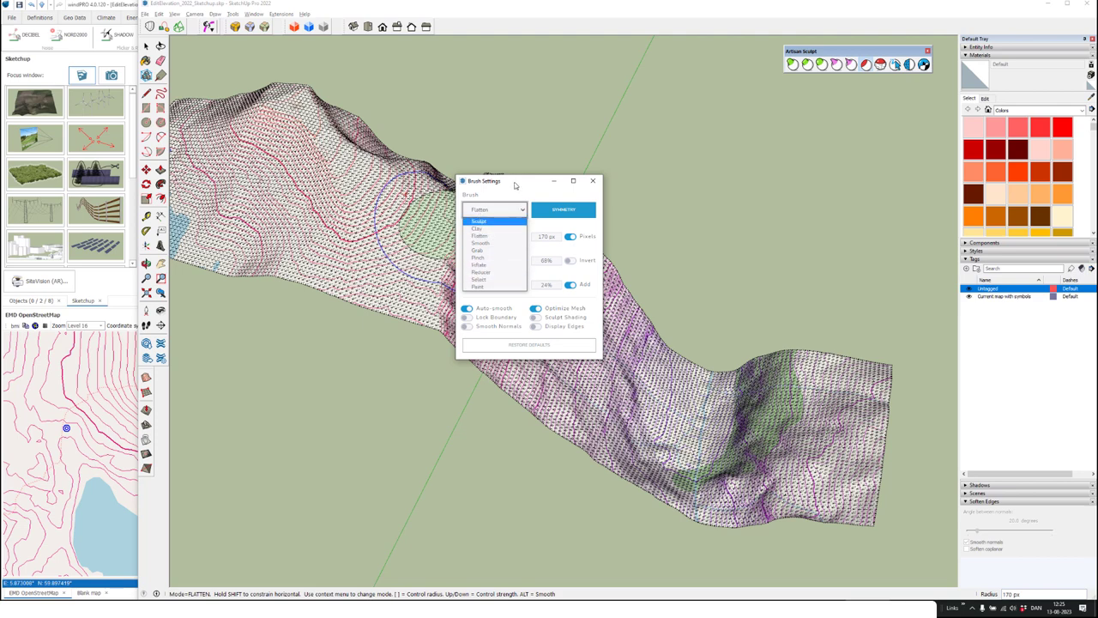
{"action": "left_click", "coordinate": [508, 185]}
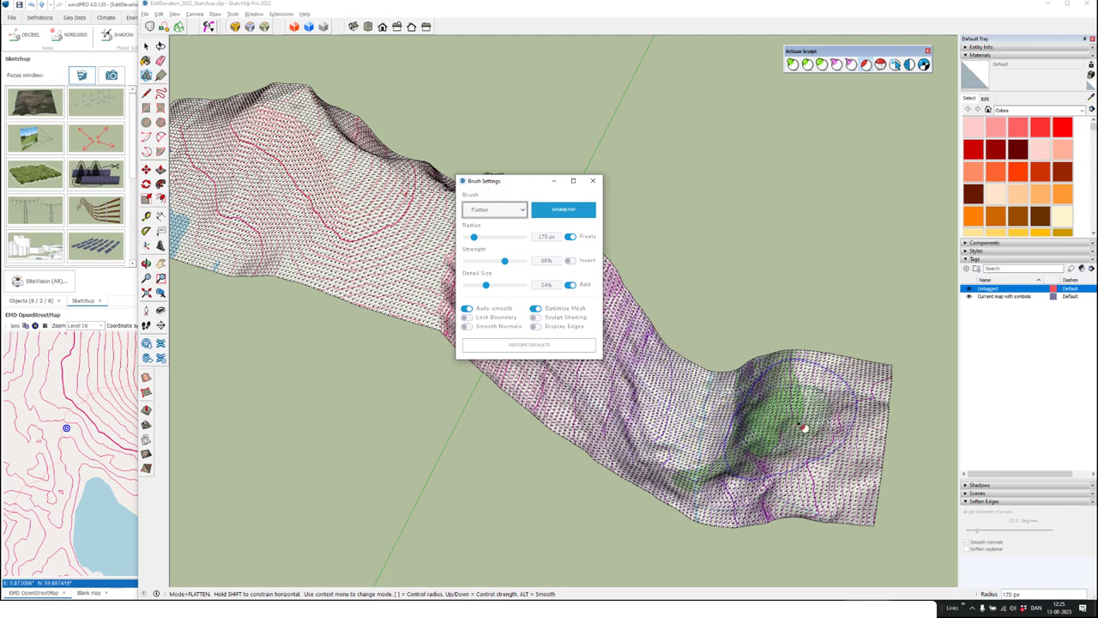
{"action": "left_click", "coordinate": [834, 426]}
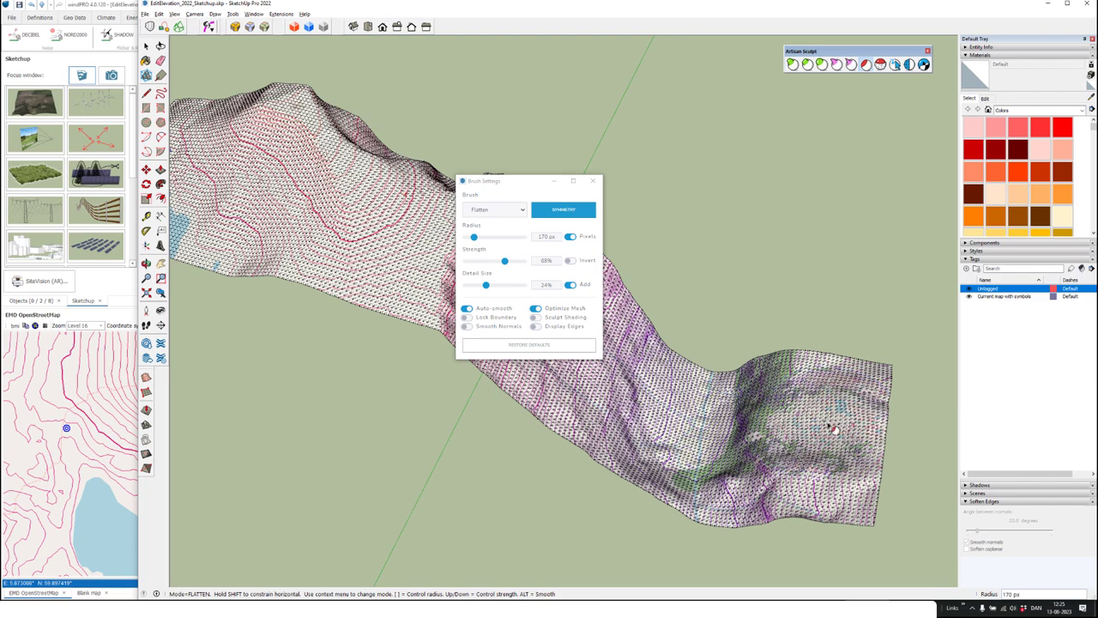
{"action": "mouse_move", "coordinate": [823, 422]}
{"action": "left_mouse_down"}
{"action": "mouse_move", "coordinate": [841, 418]}
{"action": "mouse_move", "coordinate": [833, 427]}
{"action": "mouse_move", "coordinate": [826, 410]}
{"action": "mouse_move", "coordinate": [828, 423]}
{"action": "mouse_move", "coordinate": [816, 412]}
{"action": "mouse_move", "coordinate": [807, 422]}
{"action": "mouse_move", "coordinate": [824, 408]}
{"action": "mouse_move", "coordinate": [755, 412]}
{"action": "left_mouse_up"}
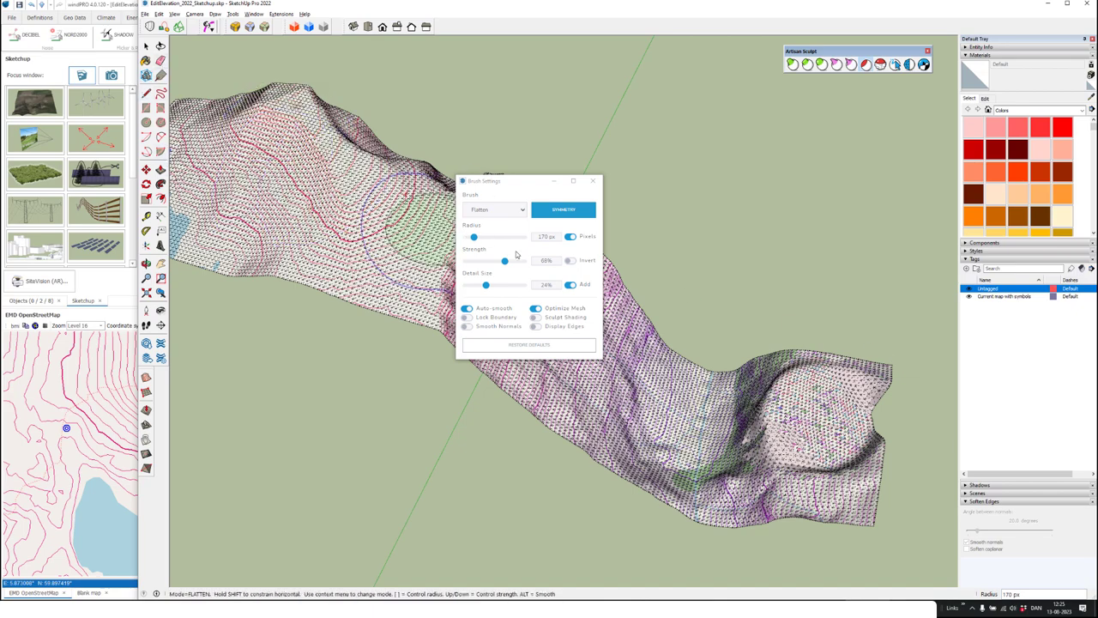
Smooth the ridges and steep slope in the middle of the terrain with Artisan's Smooth brush
{"action": "middle_click_drag", "start_coordinate": [824, 425], "coordinate": [643, 475]}
{"action": "mouse_move", "coordinate": [379, 217]}
{"action": "middle_mouse_down"}
{"action": "mouse_move", "coordinate": [347, 243]}
{"action": "mouse_move", "coordinate": [343, 199]}
{"action": "mouse_move", "coordinate": [221, 178]}
{"action": "mouse_move", "coordinate": [361, 283]}
{"action": "mouse_move", "coordinate": [396, 340]}
{"action": "mouse_move", "coordinate": [287, 273]}
{"action": "middle_mouse_up"}
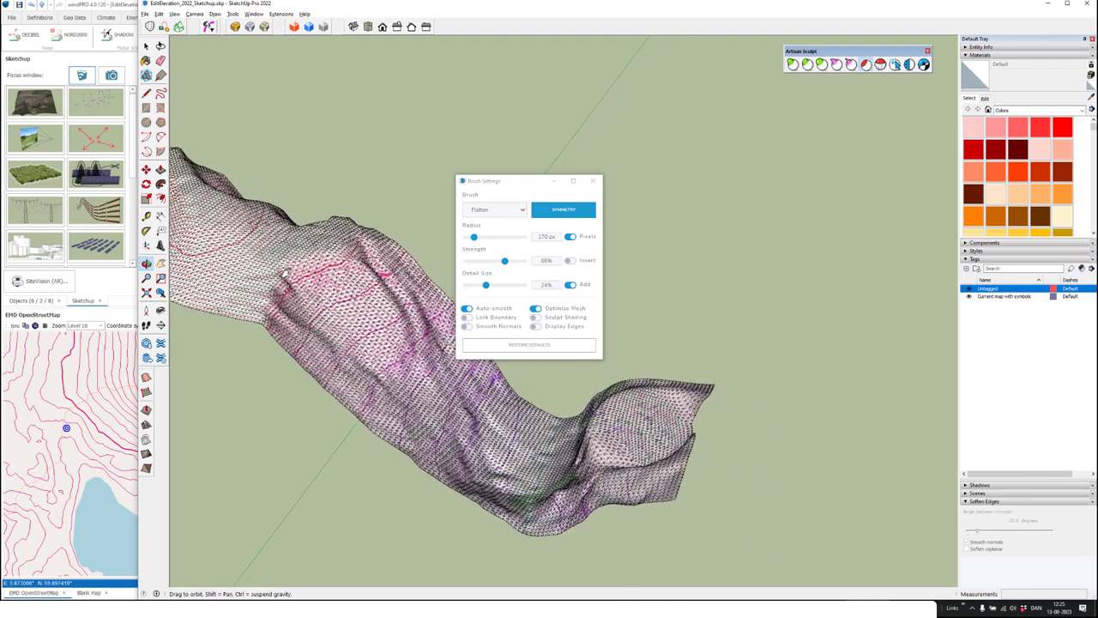
{"action": "left_click", "coordinate": [881, 64]}
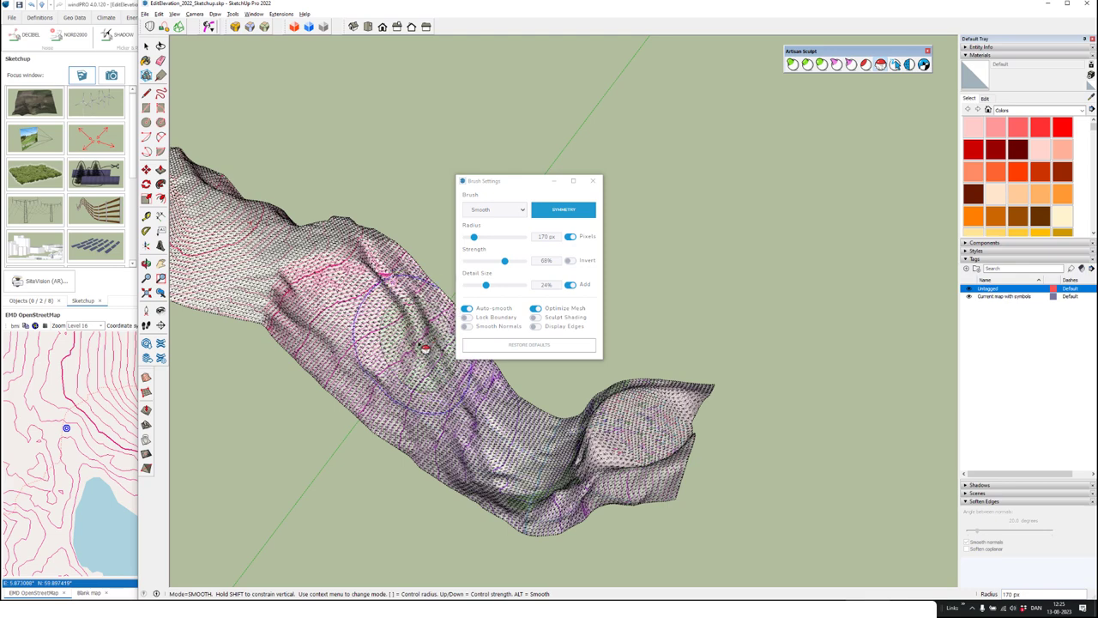
{"action": "mouse_move", "coordinate": [424, 337]}
{"action": "left_mouse_down"}
{"action": "mouse_move", "coordinate": [399, 324]}
{"action": "mouse_move", "coordinate": [452, 387]}
{"action": "left_mouse_up"}
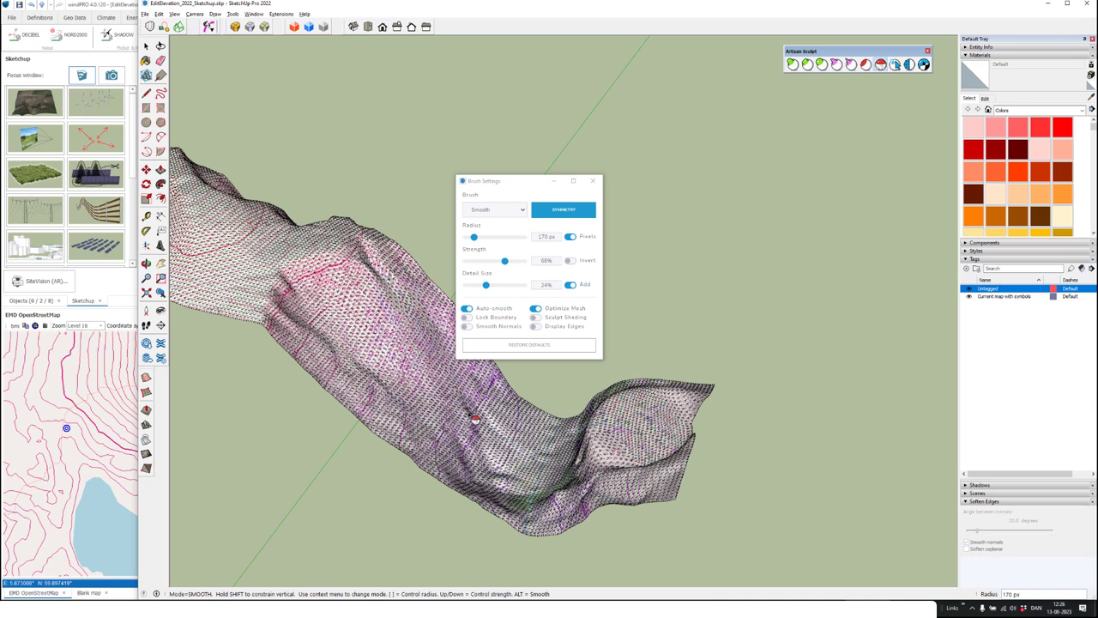
{"action": "left_click_drag", "start_coordinate": [473, 424], "coordinate": [427, 376]}
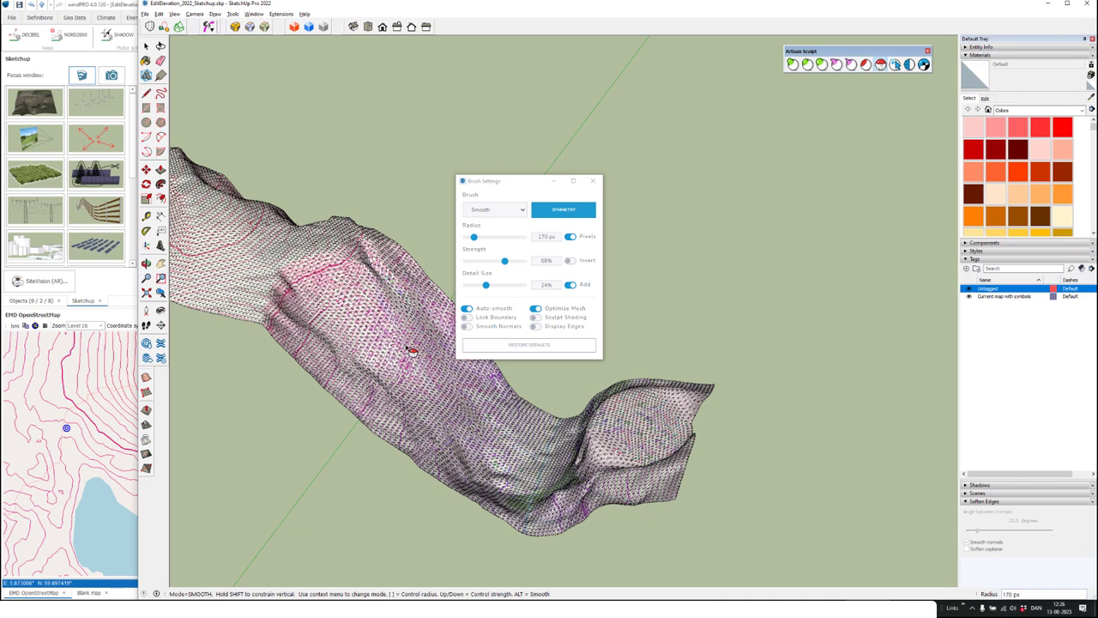
{"action": "left_click_drag", "start_coordinate": [291, 210], "coordinate": [308, 208]}
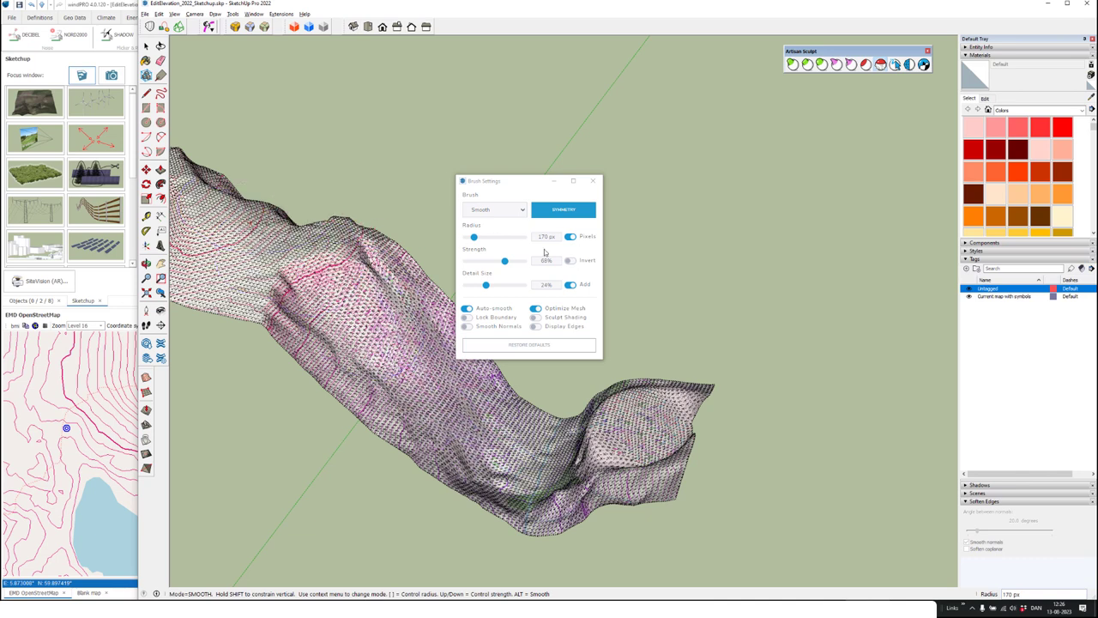